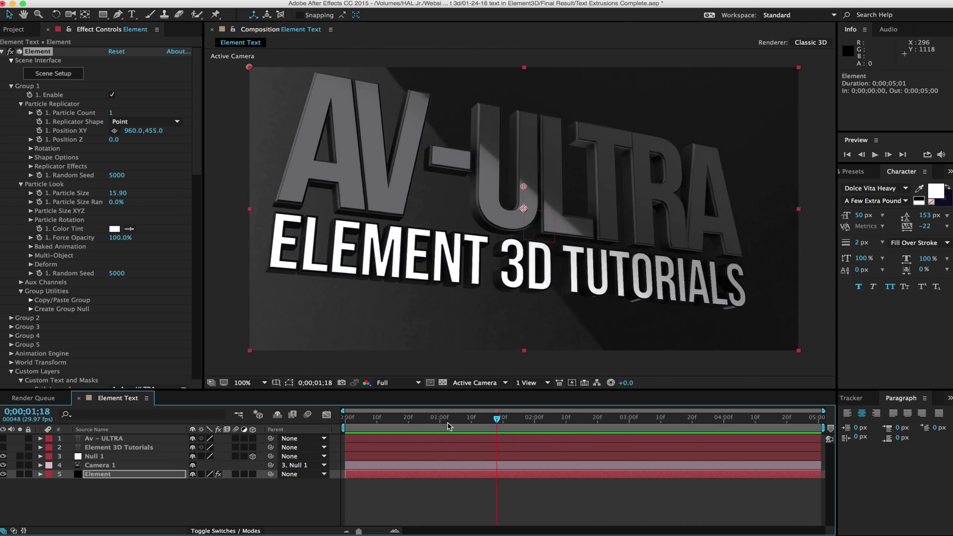
# Scrub through the finished title animation to preview the result.
pyautogui.click(485, 412)
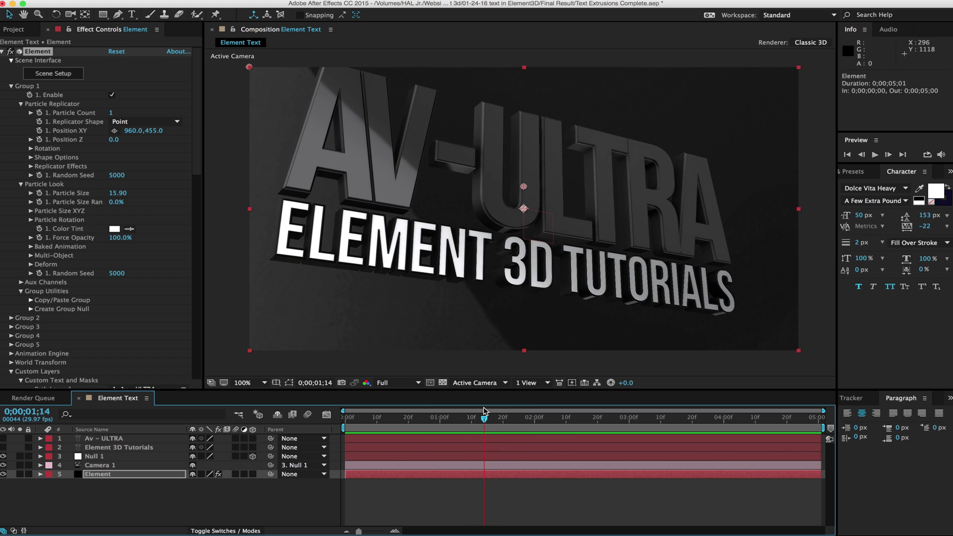
pyautogui.moveTo(485, 411); pyautogui.dragTo(488, 411)
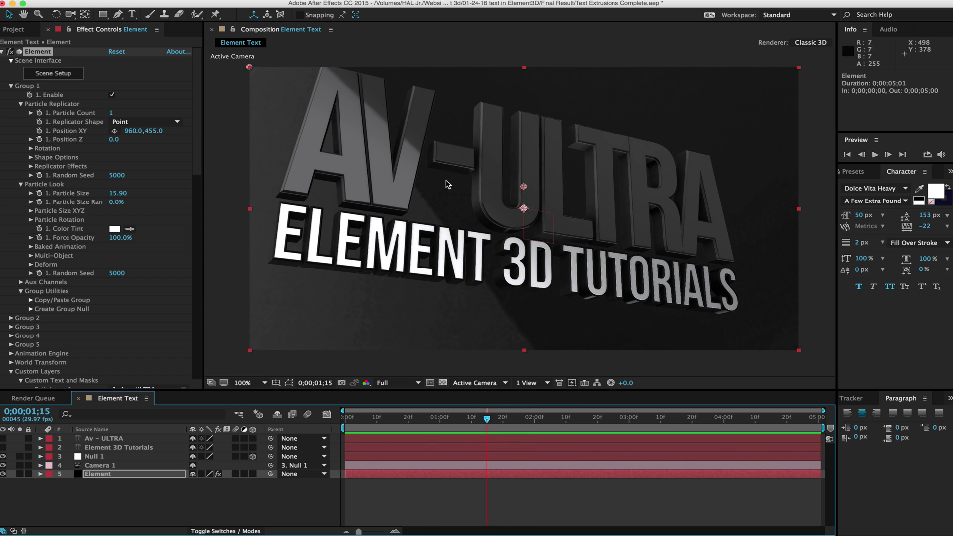
pyautogui.moveTo(487, 420); pyautogui.dragTo(755, 410)
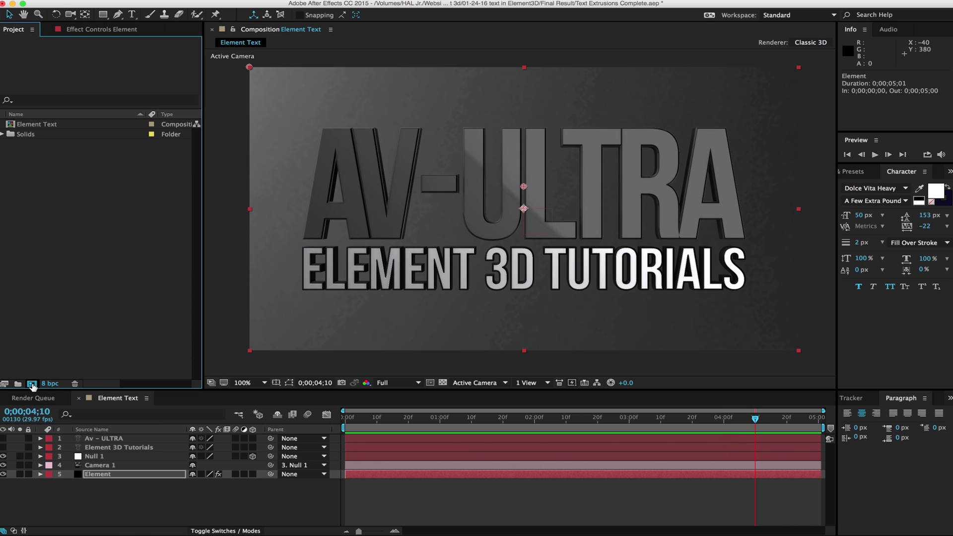
# Create a new composition, Comp 1, with a 5-second duration.
pyautogui.press('super+n')
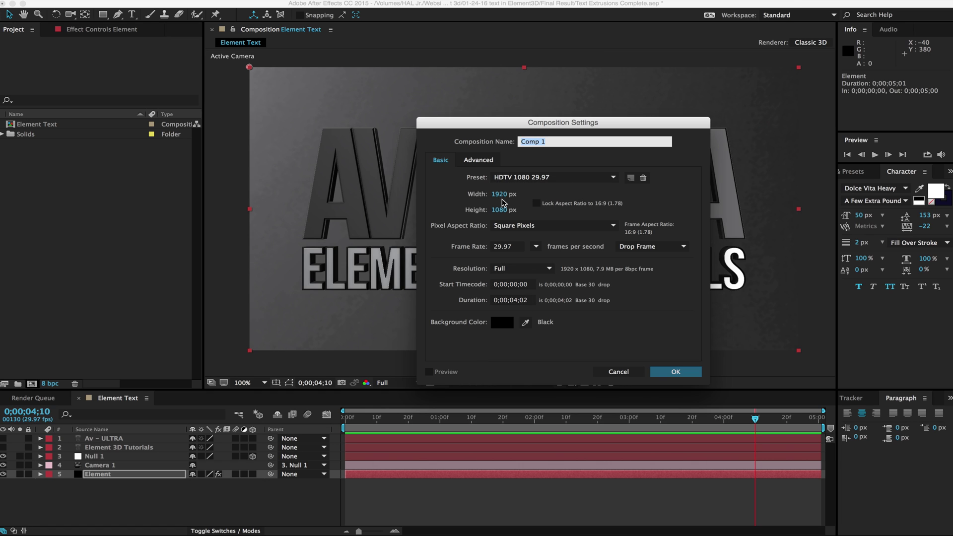
pyautogui.click(521, 301)
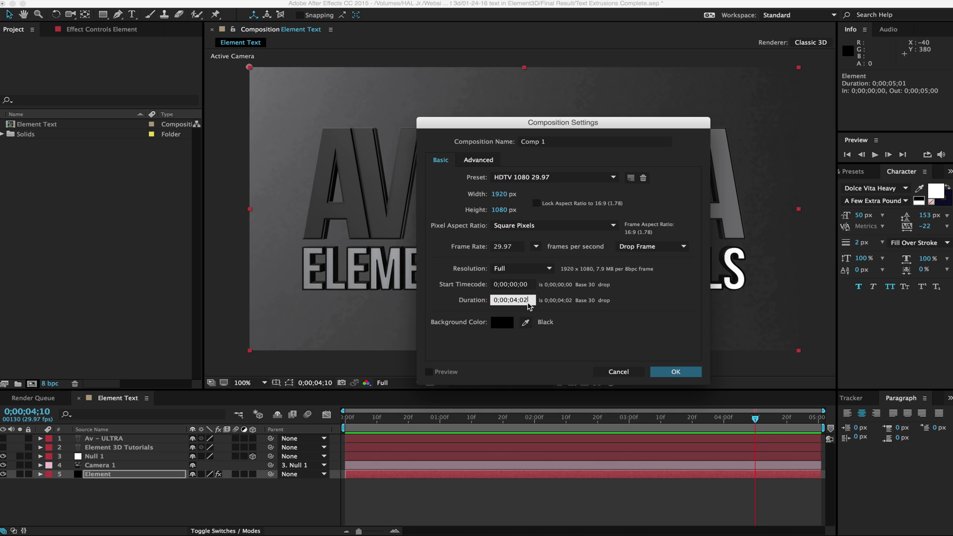
pyautogui.write('5')
pyautogui.press('Return')
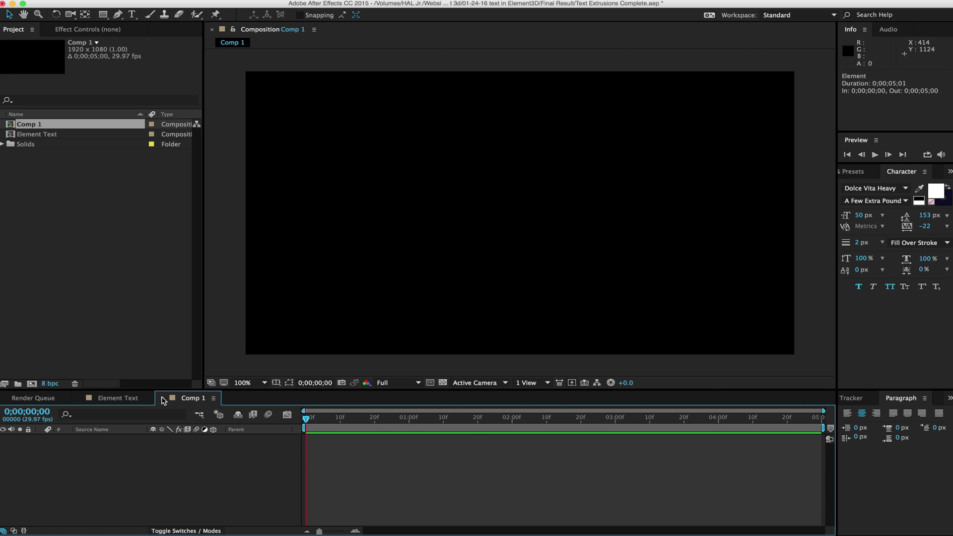
pyautogui.press('super+t')
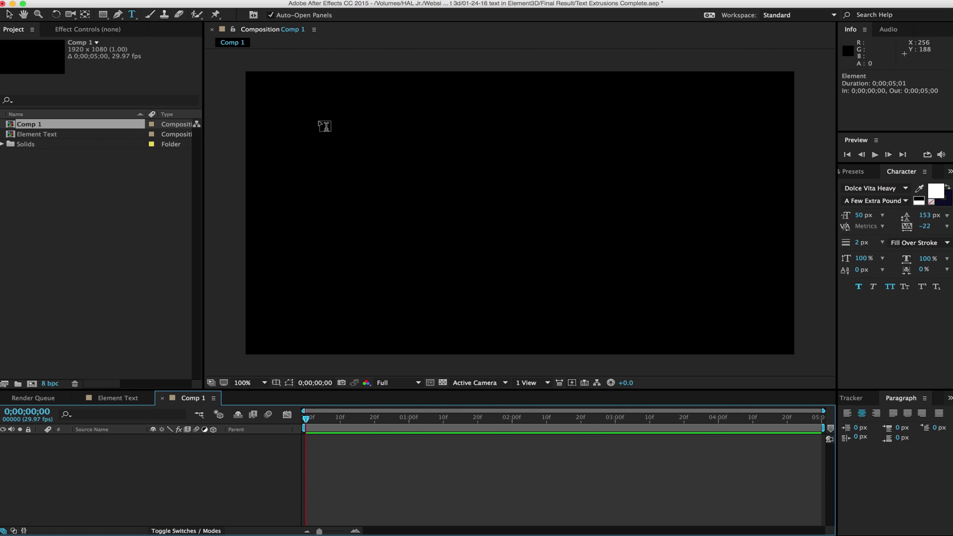
# Type AV-ULTRA in a paragraph text box and scale it to 244 px.
pyautogui.moveTo(317, 122); pyautogui.dragTo(753, 228)
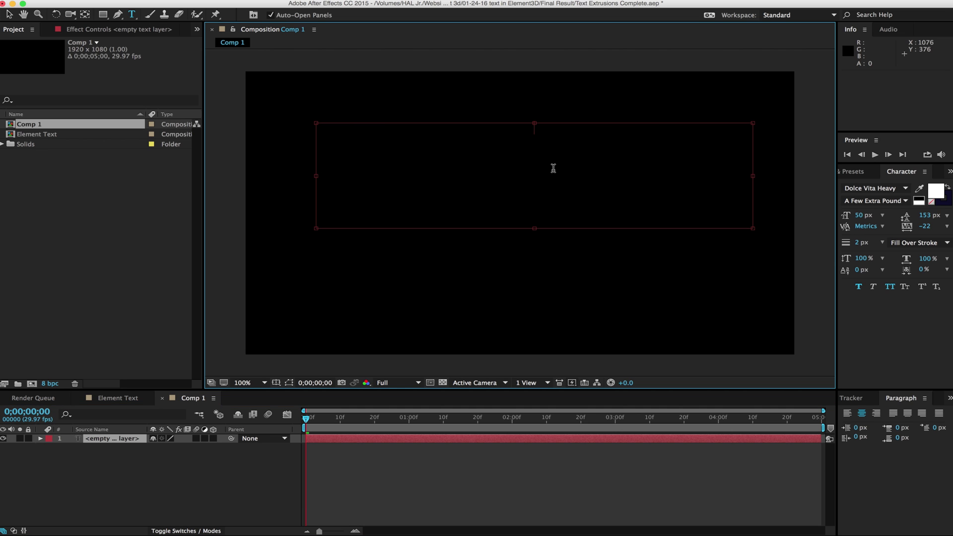
pyautogui.write('AV')
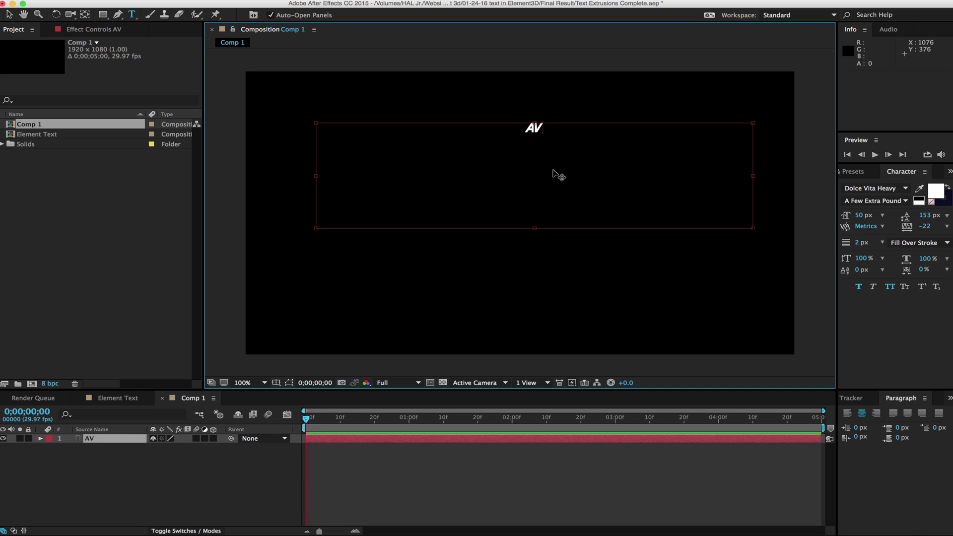
pyautogui.write('-ULTRA')
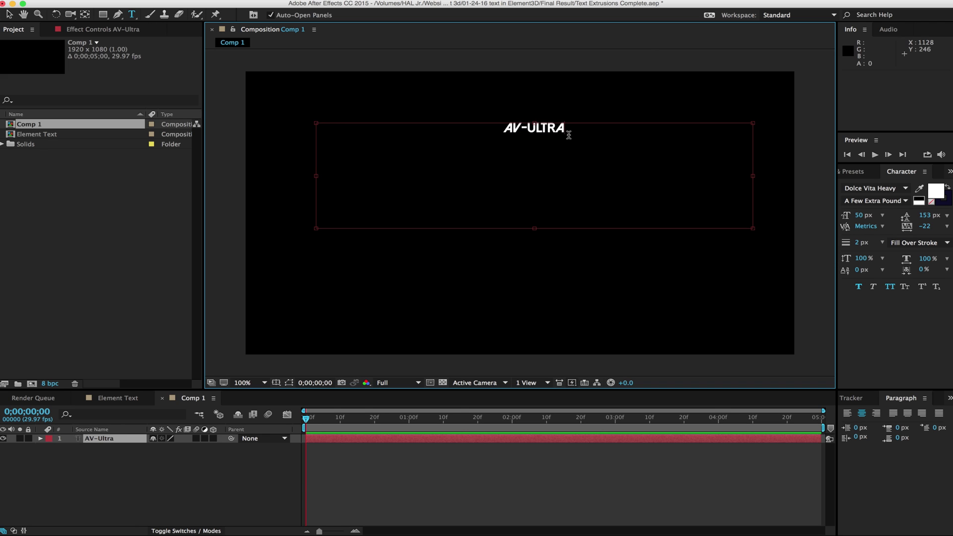
pyautogui.moveTo(567, 130); pyautogui.dragTo(442, 128)
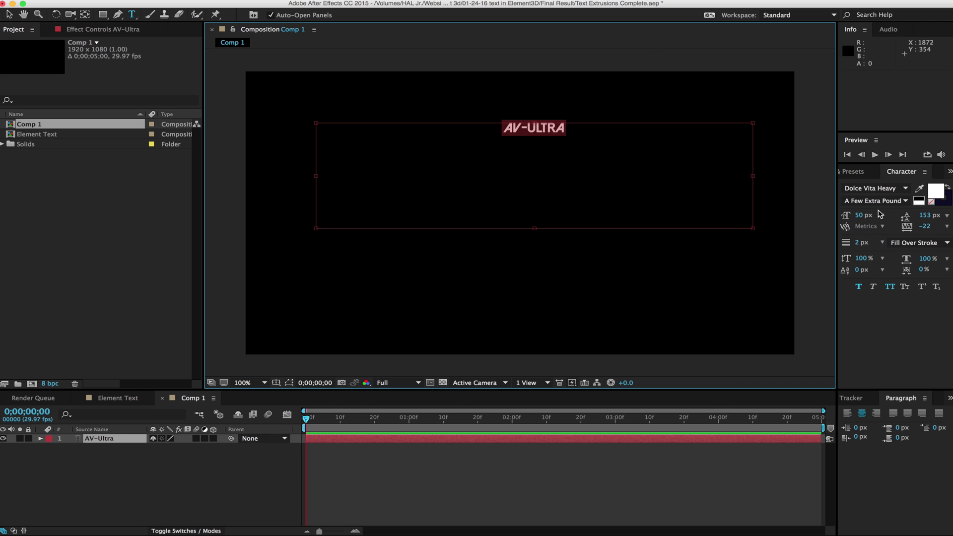
pyautogui.moveTo(863, 215); pyautogui.dragTo(949, 252)
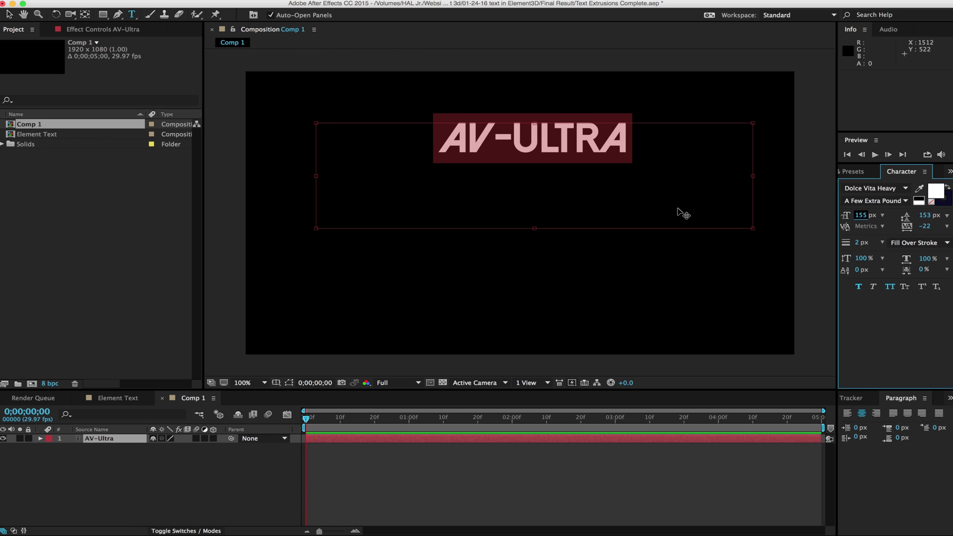
pyautogui.moveTo(862, 216); pyautogui.dragTo(918, 221)
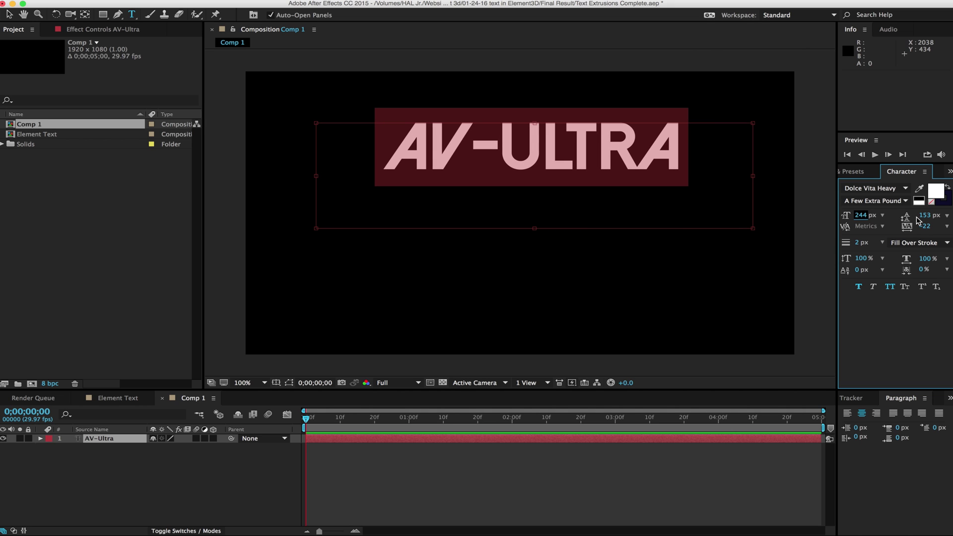
# Set the AV-ULTRA title's font to Bebas Neue.
pyautogui.click(906, 189)
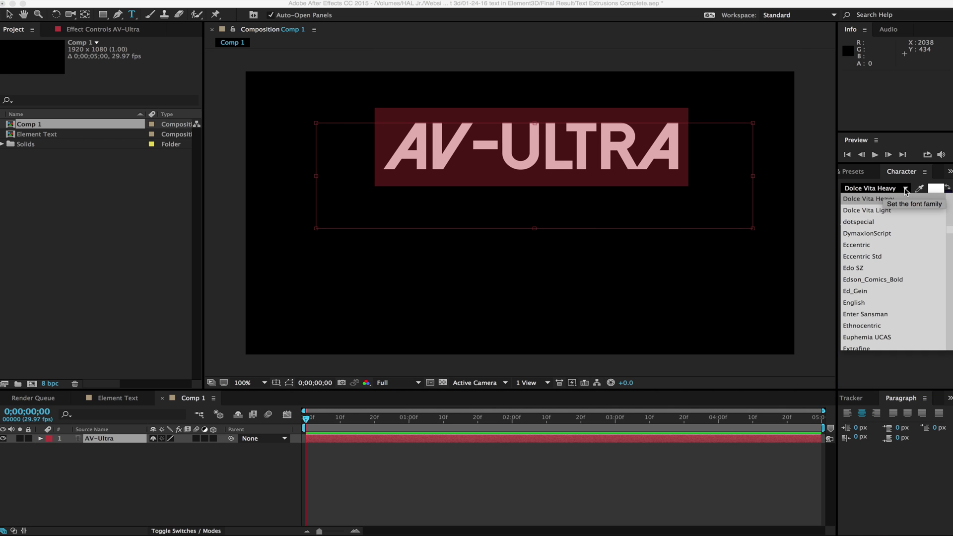
pyautogui.press('e')
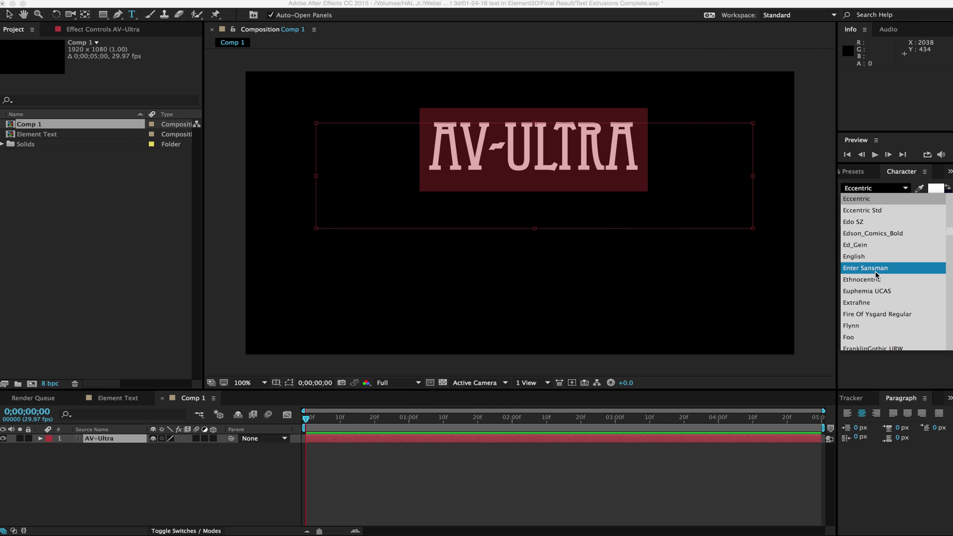
pyautogui.scroll(8, 875, 271)
pyautogui.scroll(10, 876, 274)
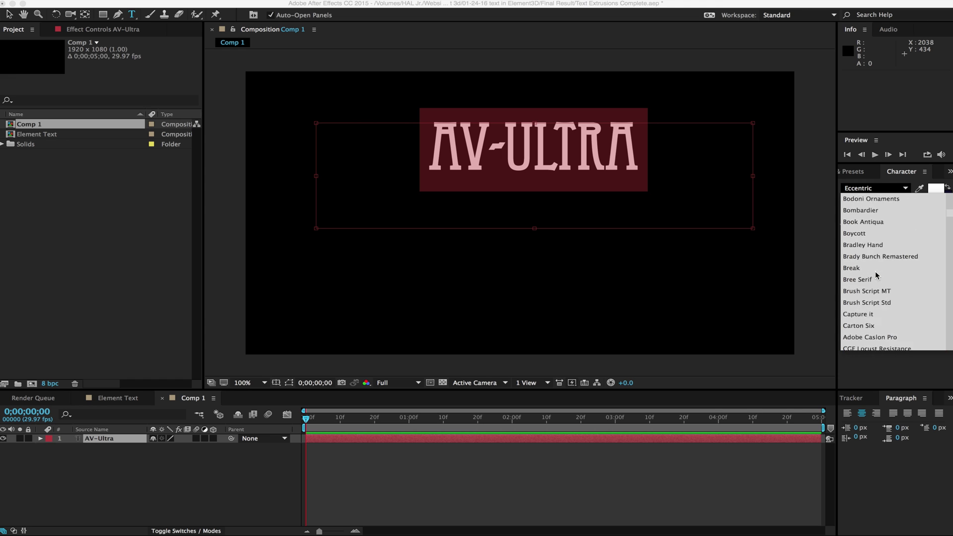
pyautogui.scroll(1, 876, 274)
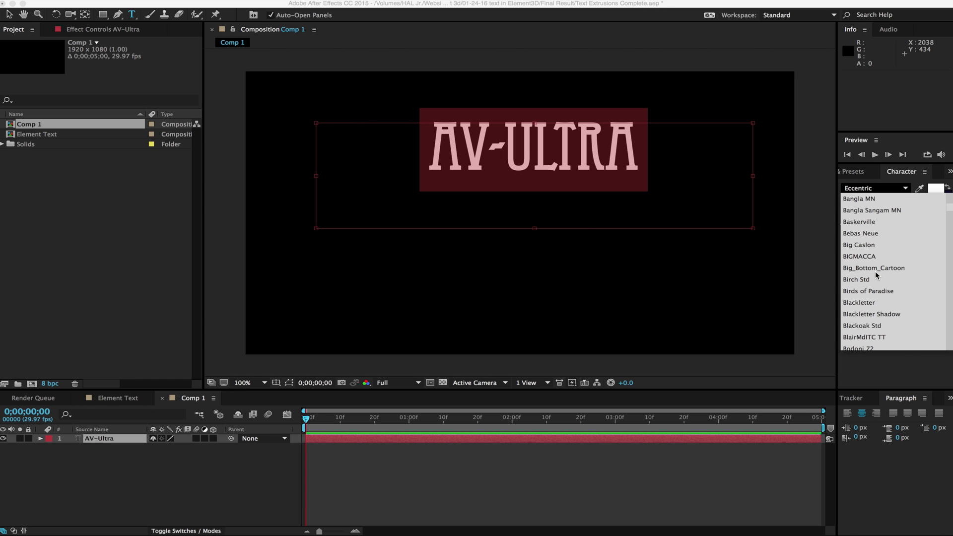
pyautogui.click(867, 239)
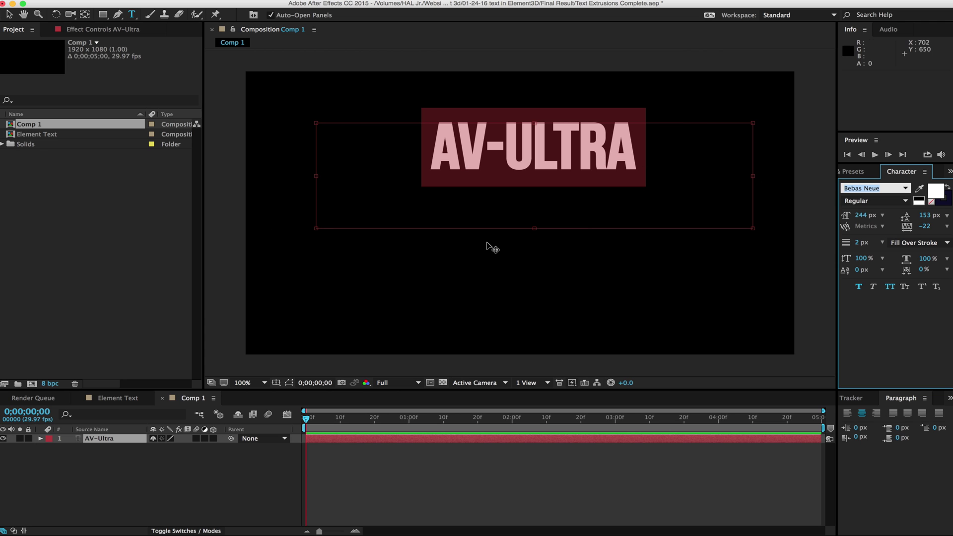
# Move the AV-ULTRA title lower in the frame and enlarge it to about 316 px.
pyautogui.click(57, 168)
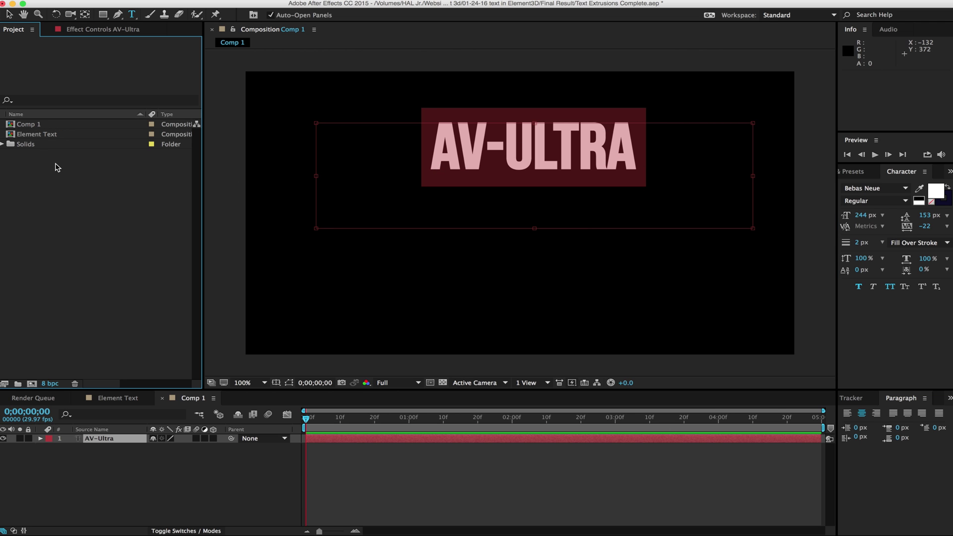
pyautogui.click(124, 464)
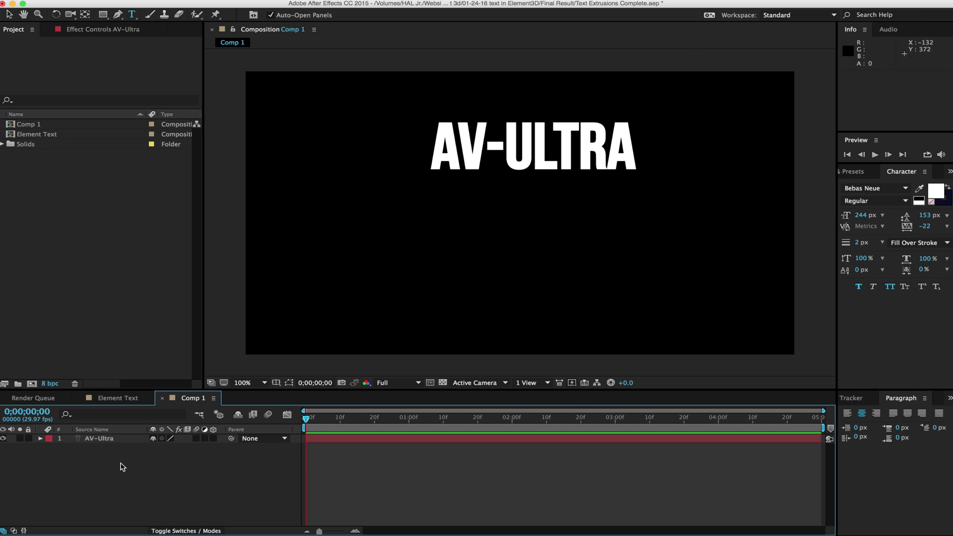
pyautogui.click(109, 440)
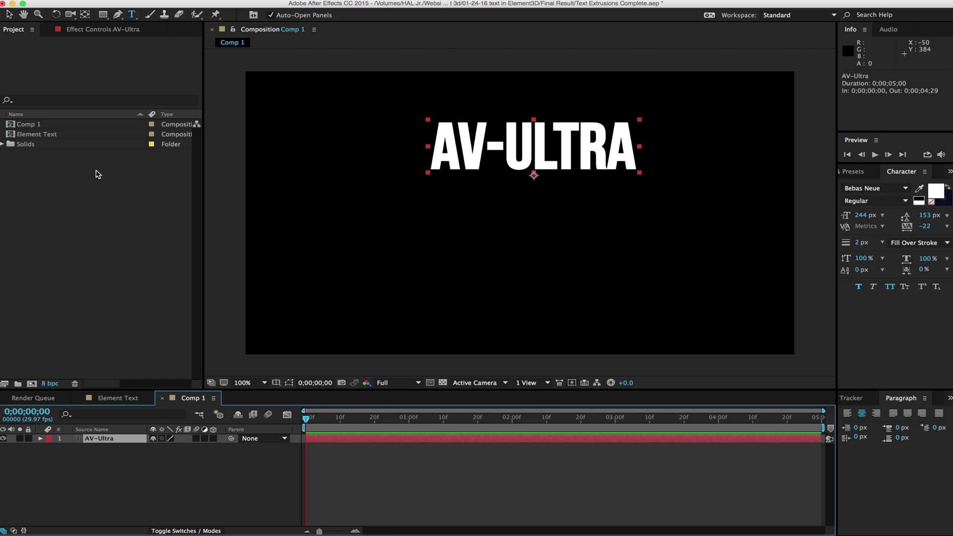
pyautogui.click(8, 18)
pyautogui.moveTo(451, 150); pyautogui.dragTo(438, 184)
pyautogui.doubleClick(438, 184)
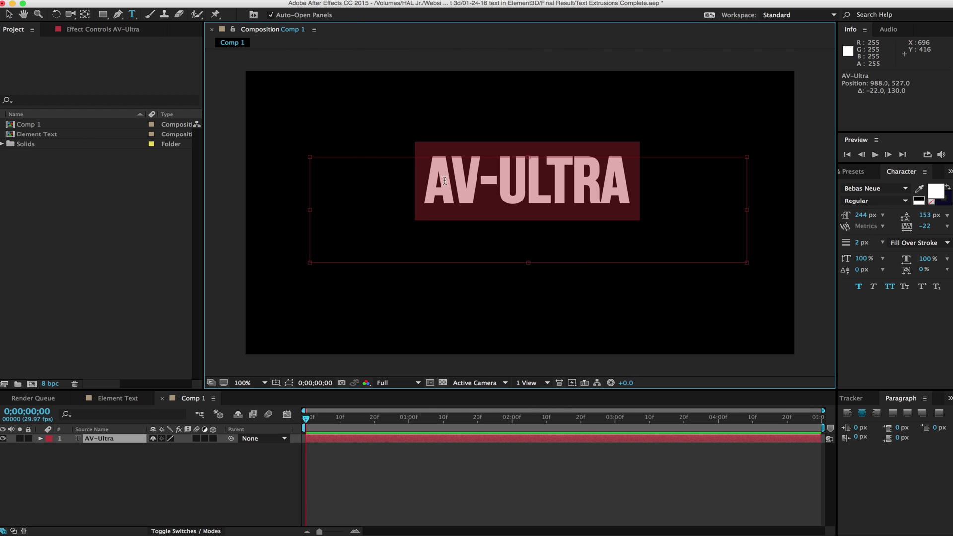
pyautogui.moveTo(860, 215); pyautogui.dragTo(908, 220)
pyautogui.click(99, 464)
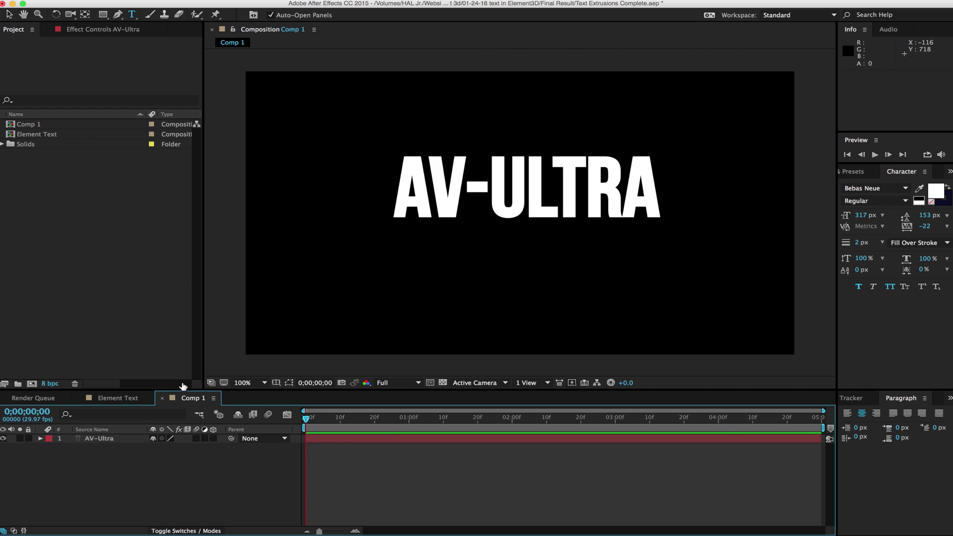
# Duplicate the title below the original and retype the copy as 'Element 3D tutorials'.
pyautogui.click(94, 440)
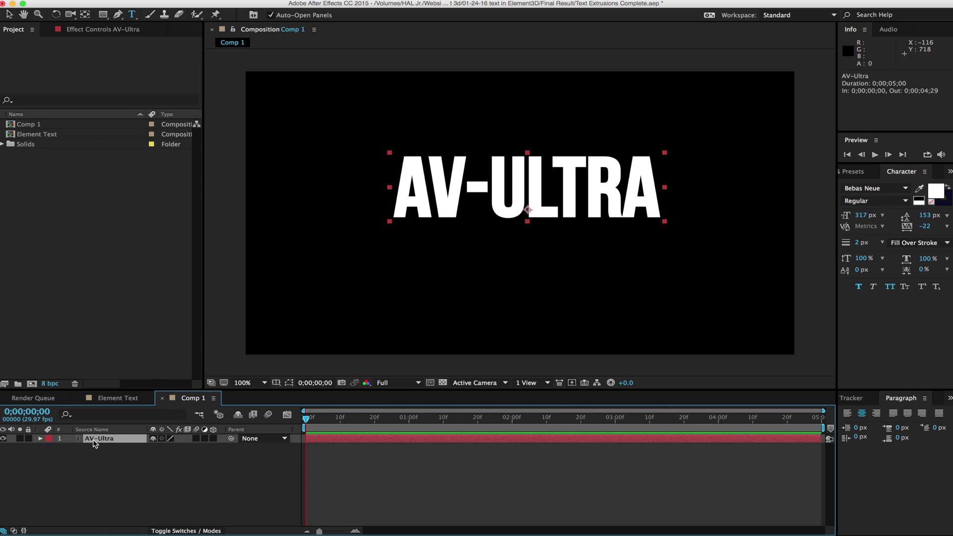
pyautogui.press('super+d')
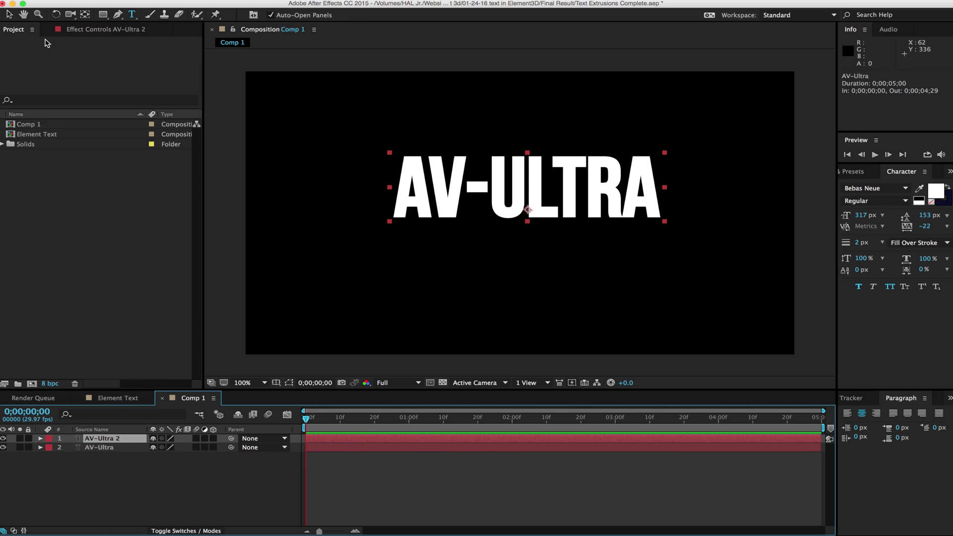
pyautogui.click(9, 13)
pyautogui.moveTo(429, 207); pyautogui.dragTo(422, 253)
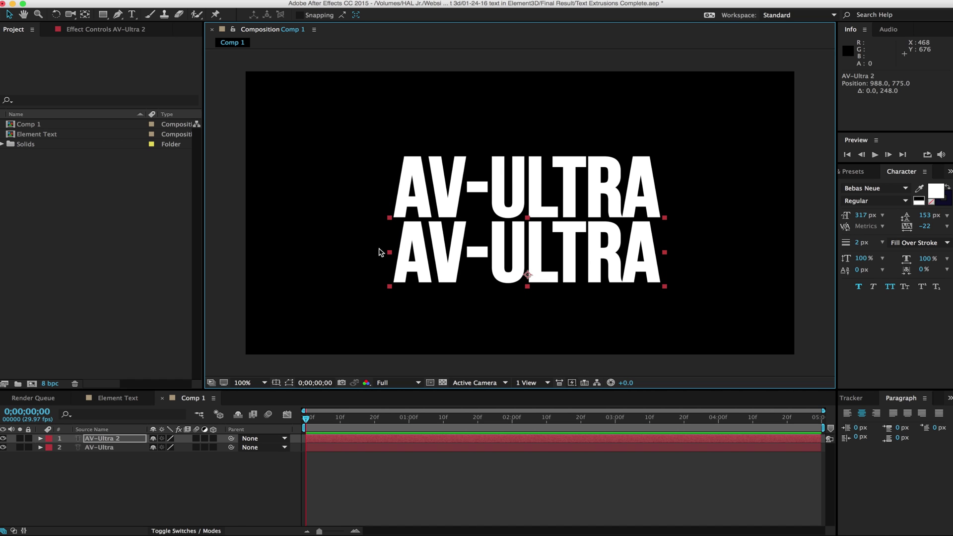
pyautogui.doubleClick(616, 243)
pyautogui.write('Ele')
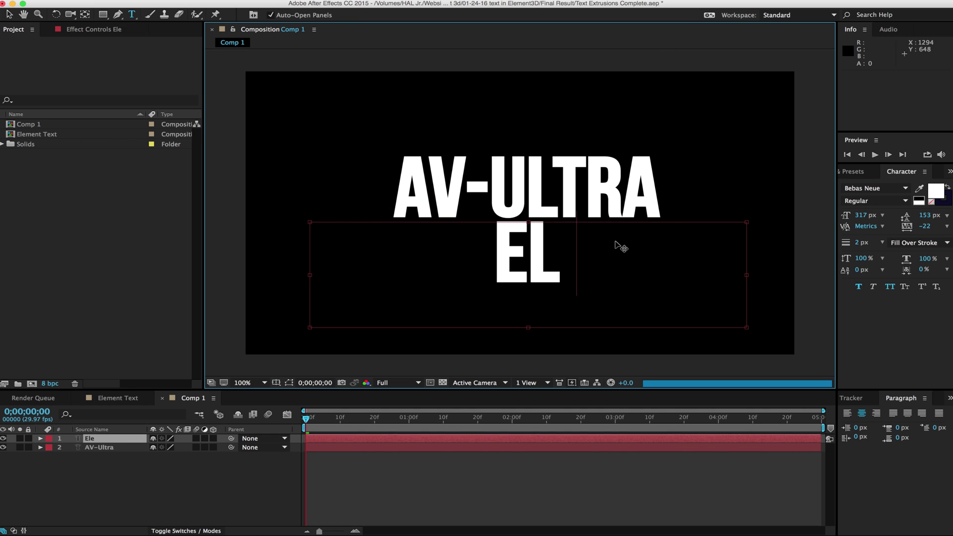
pyautogui.write('ment 3D tutorials')
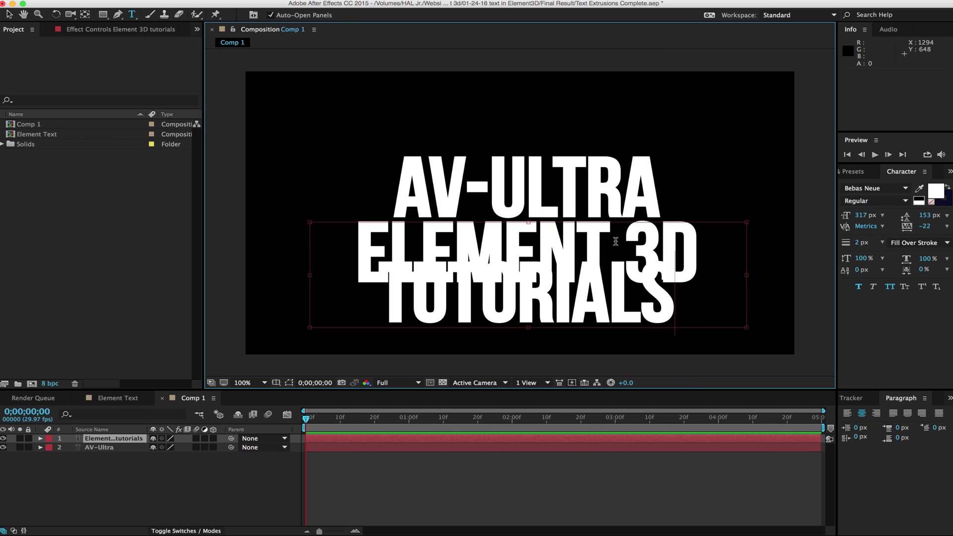
# Shrink the subtitle text to 130 px so it fits on one line.
pyautogui.rightClick(666, 292)
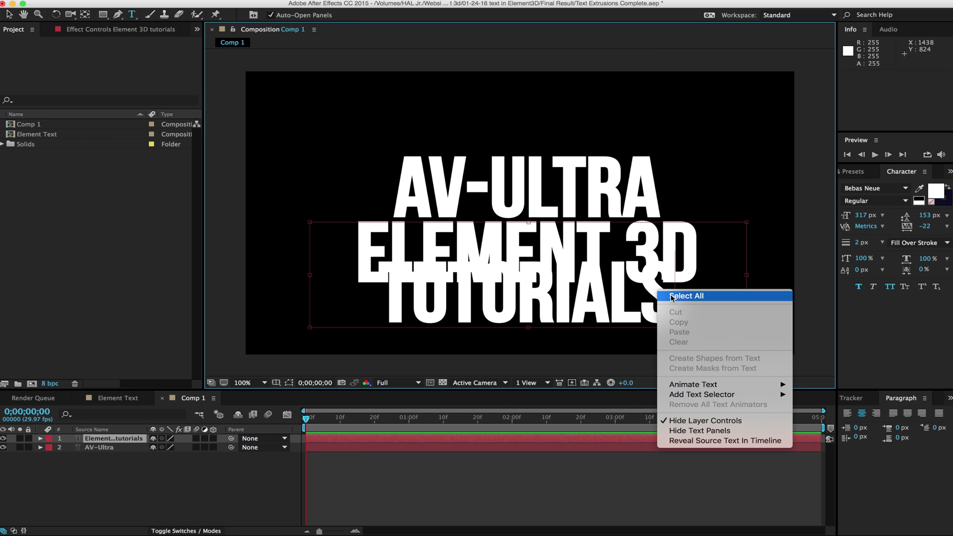
pyautogui.click(745, 297)
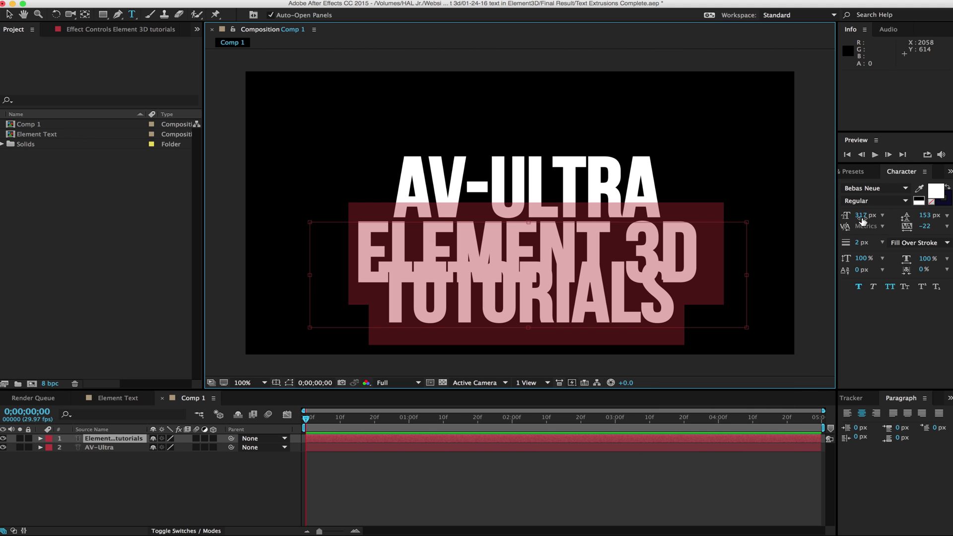
pyautogui.moveTo(863, 216); pyautogui.dragTo(752, 215)
pyautogui.press('Escape')
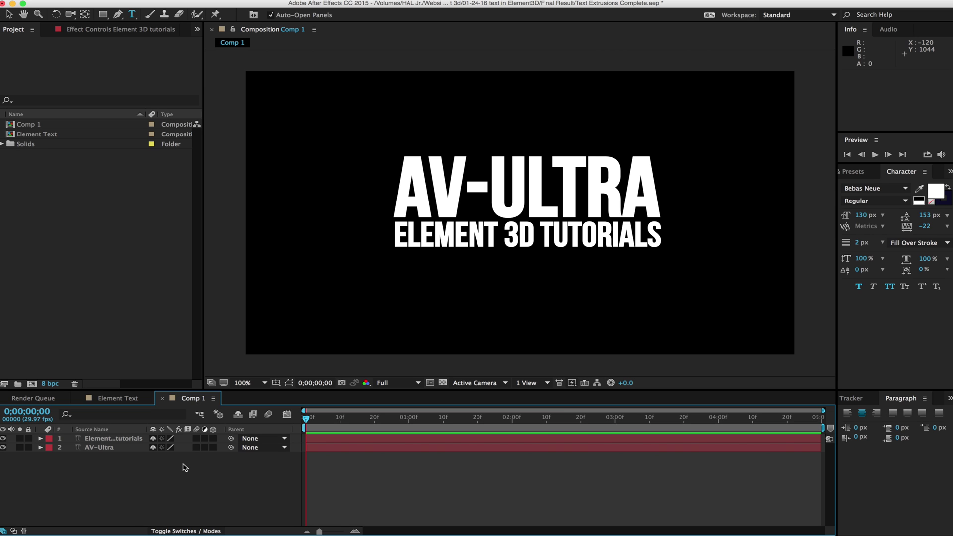
# Create a new solid layer named 'element'.
pyautogui.press('super+y')
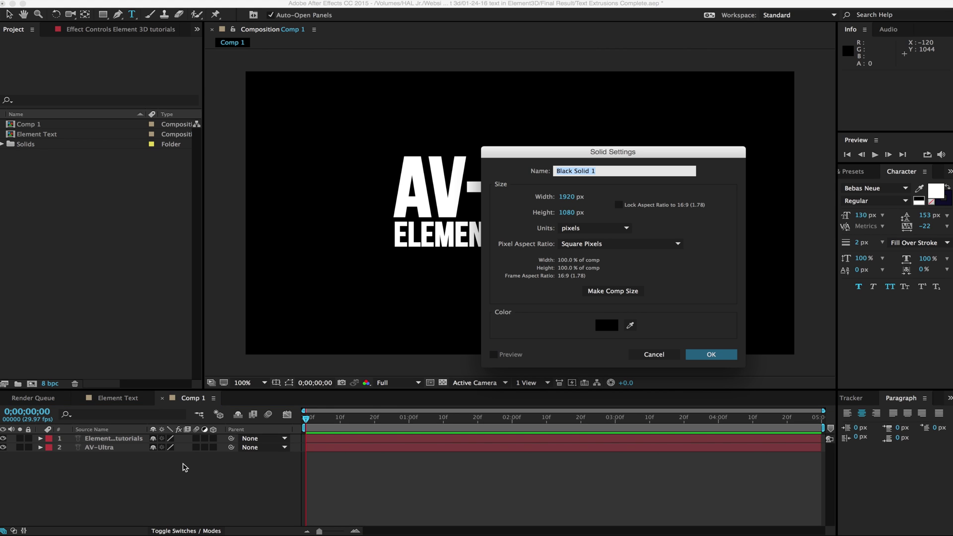
pyautogui.write('elemen')
pyautogui.press('BackSpace')
pyautogui.press('BackSpace')
pyautogui.write('ent')
pyautogui.press('Return')
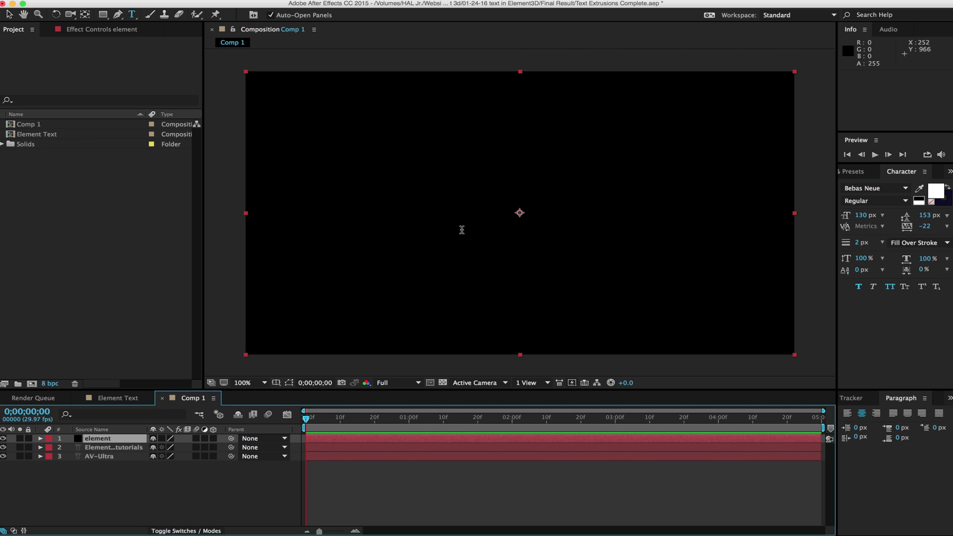
# Move the element solid beneath the AV-Ultra and Element 3D tutorials text layers.
pyautogui.moveTo(87, 450); pyautogui.dragTo(106, 453)
pyautogui.click(92, 439)
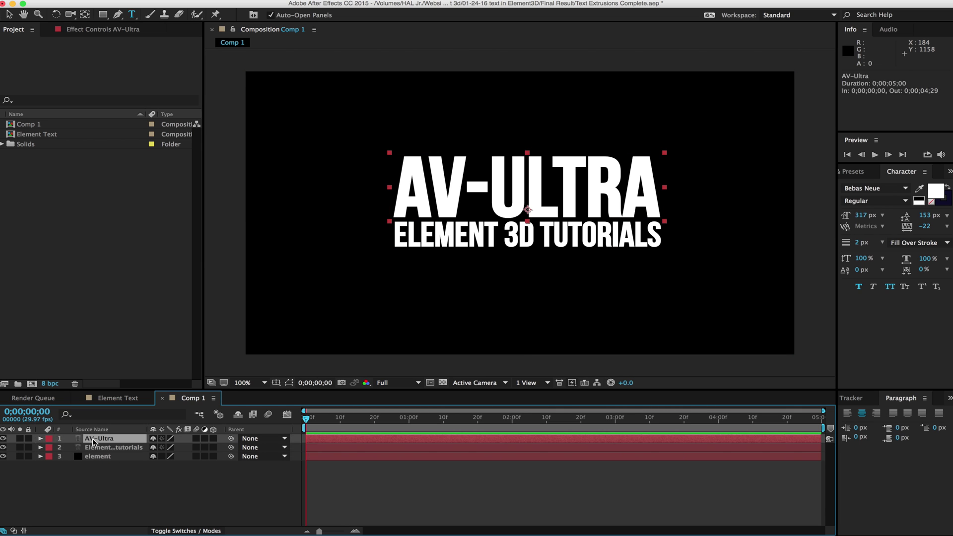
pyautogui.click(107, 448)
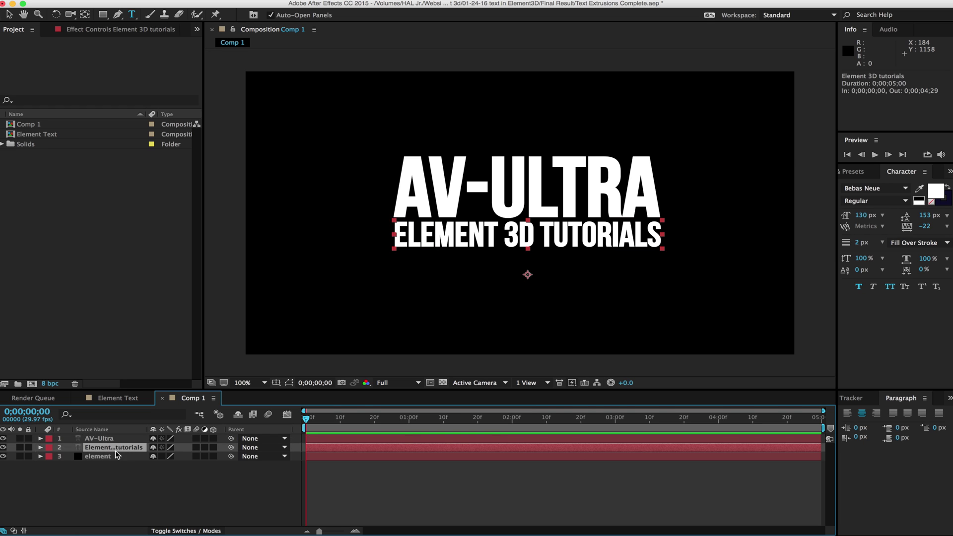
pyautogui.click(103, 457)
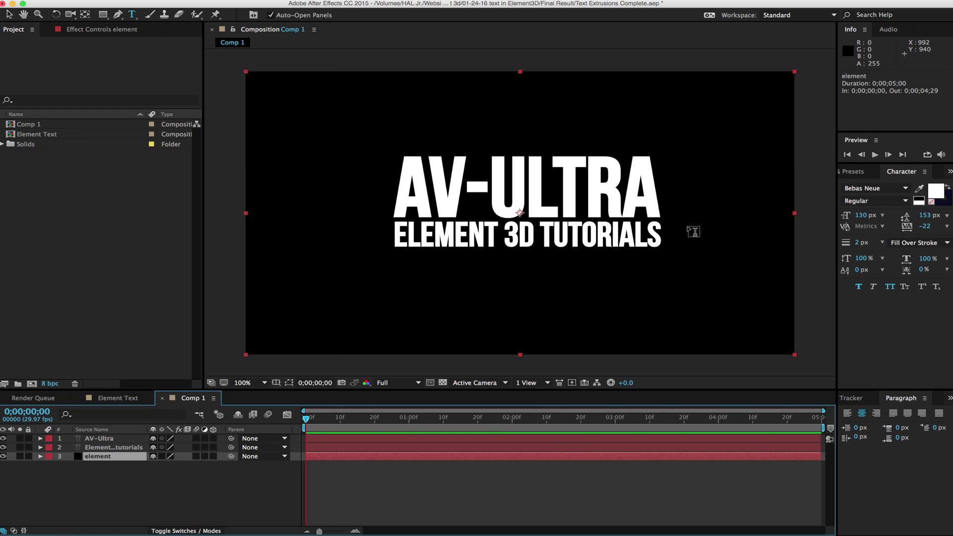
# Apply the Element effect from Effects & Presets to the element solid.
pyautogui.click(859, 171)
pyautogui.click(889, 187)
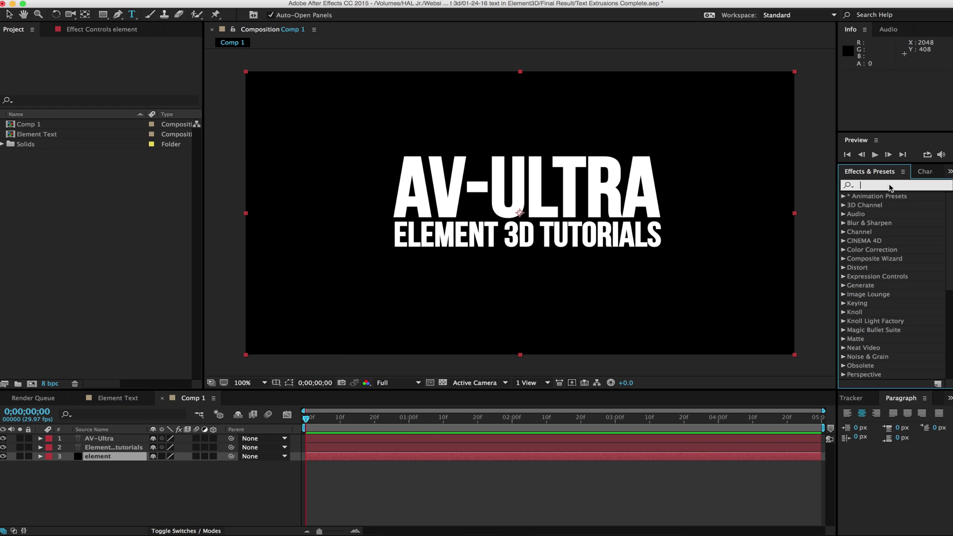
pyautogui.click(848, 185)
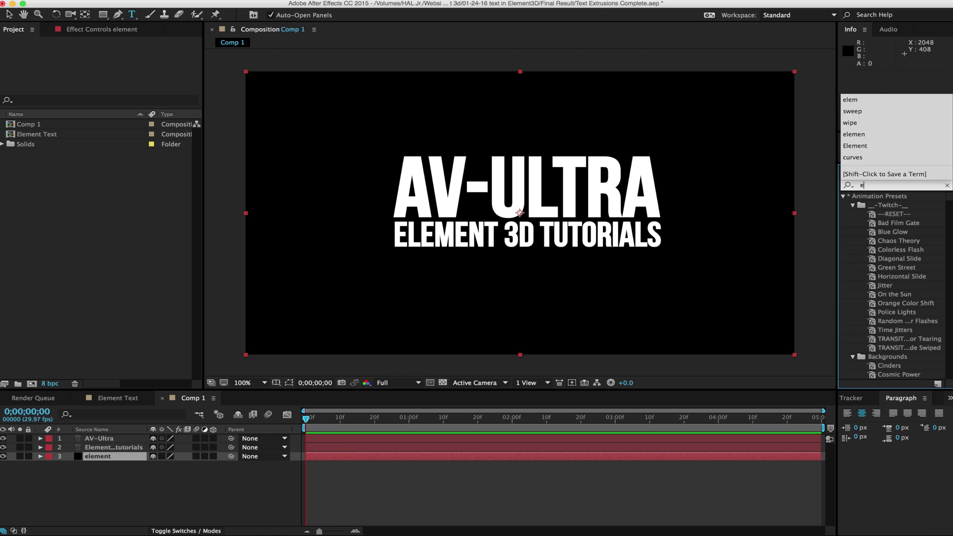
pyautogui.write('lem')
pyautogui.moveTo(891, 209); pyautogui.dragTo(105, 457)
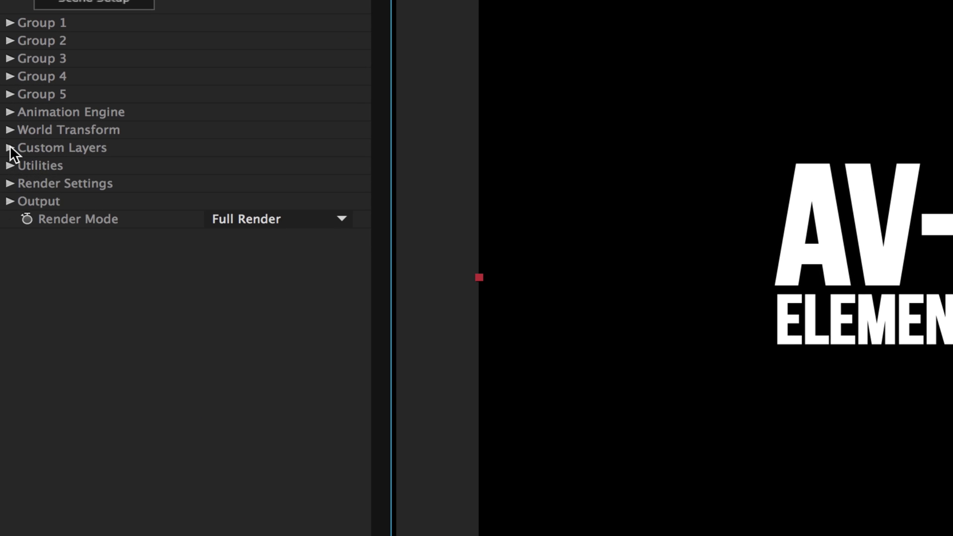
# Set Path Layer 1 to AV-Ultra and Path Layer 2 to Element 3D tutorials.
pyautogui.click(11, 148)
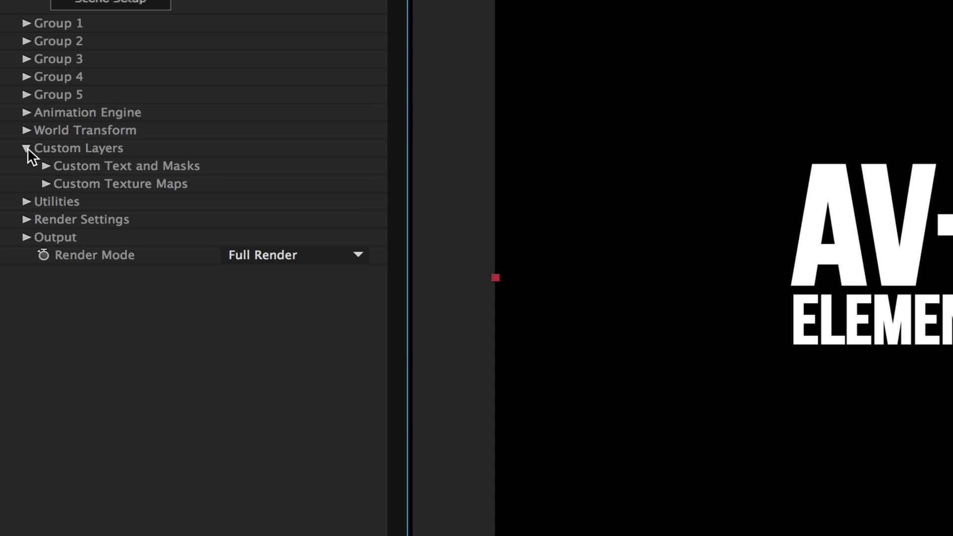
pyautogui.click(45, 165)
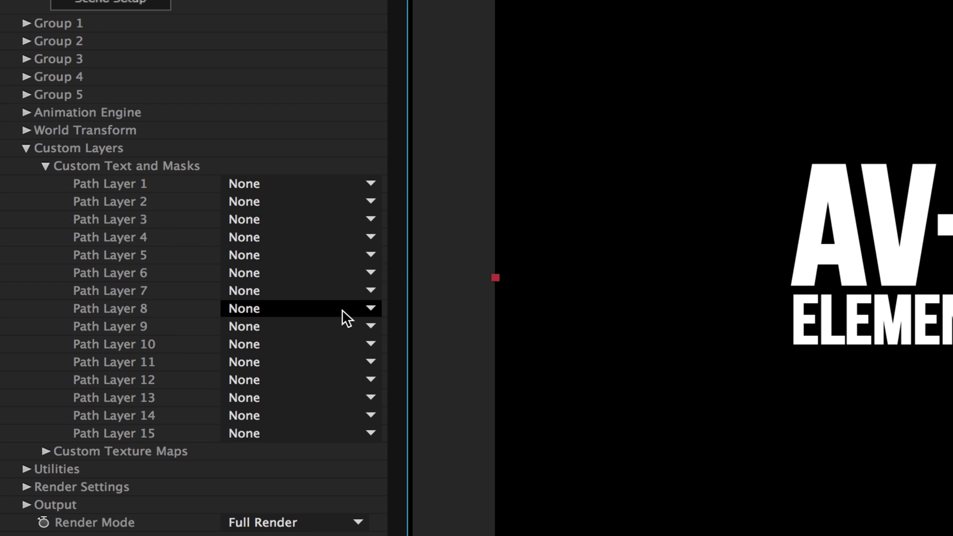
pyautogui.click(288, 182)
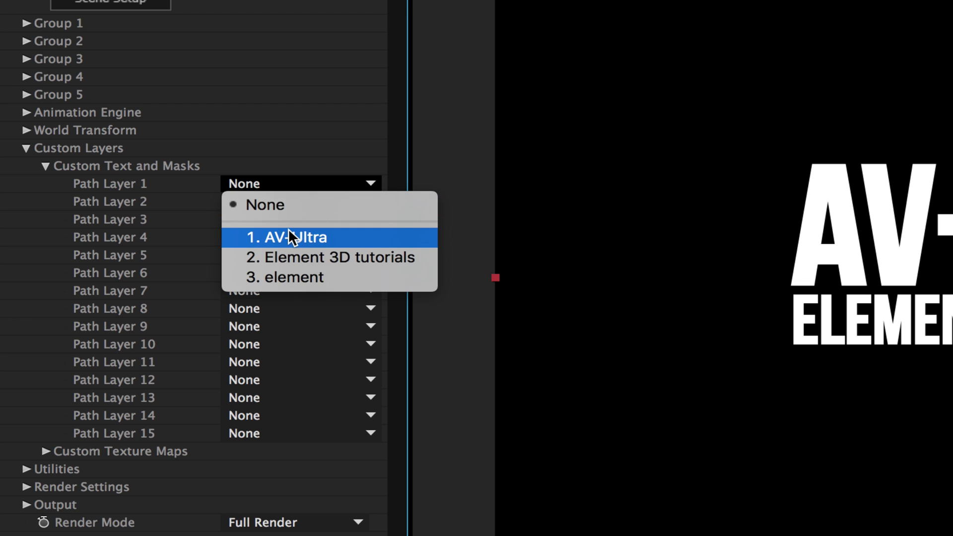
pyautogui.click(288, 229)
pyautogui.click(283, 203)
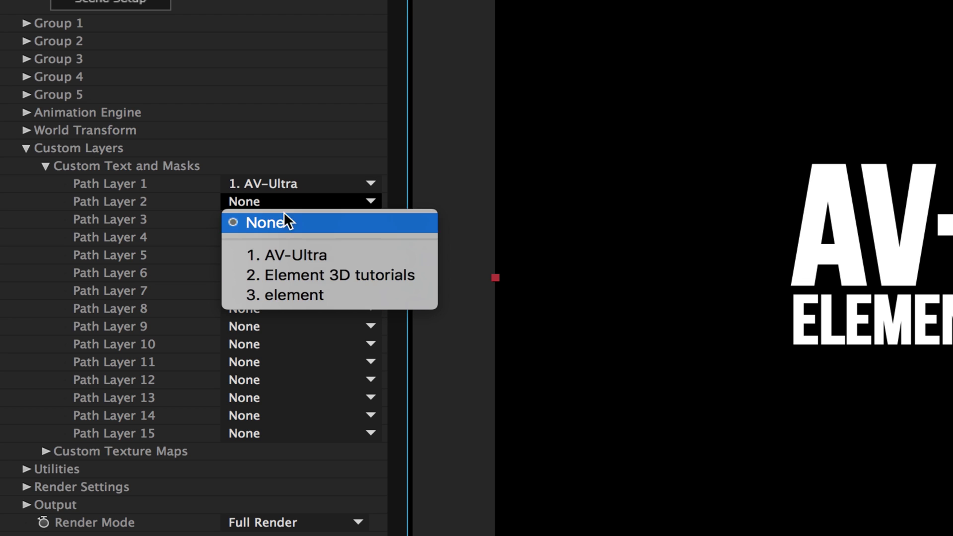
pyautogui.click(292, 268)
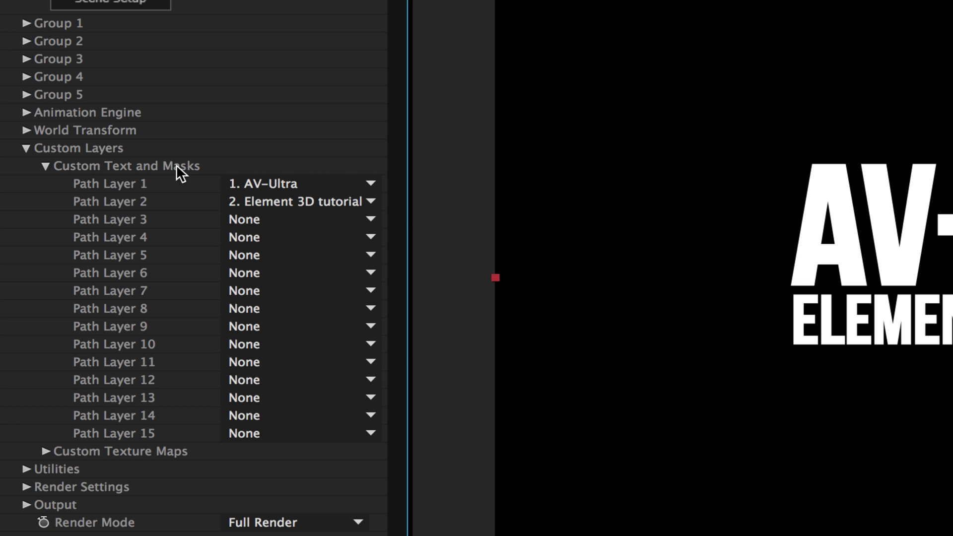
pyautogui.click(26, 147)
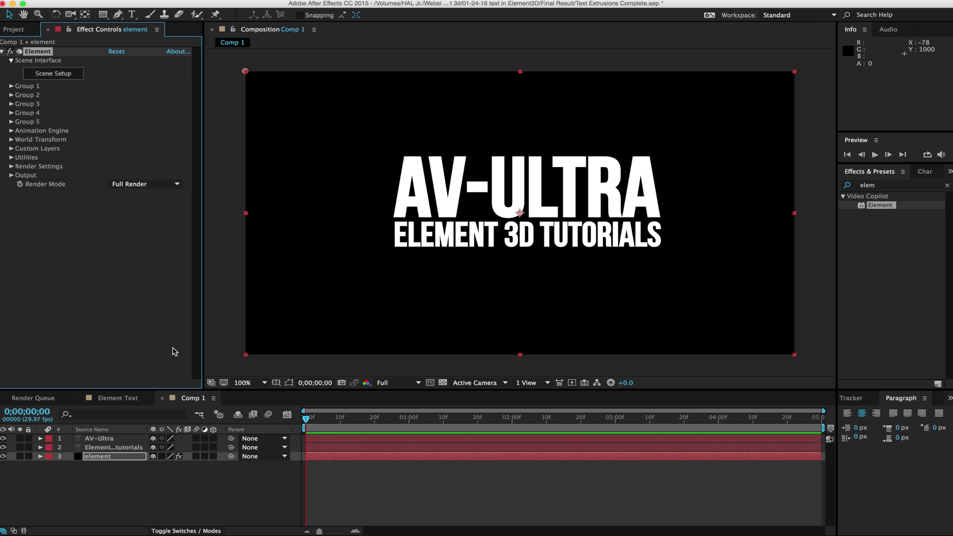
# Hide the two flat text layers in the timeline.
pyautogui.click(3, 439)
pyautogui.click(4, 447)
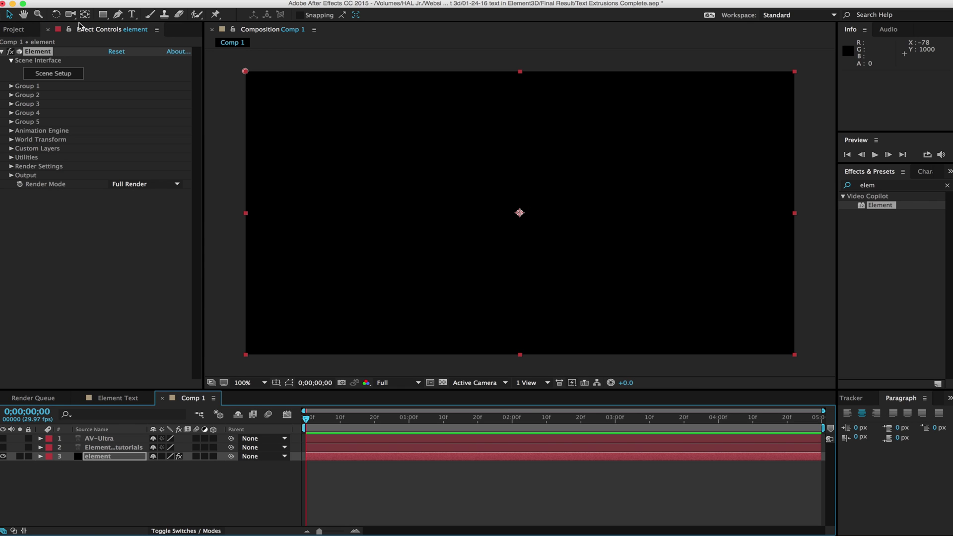
pyautogui.click(51, 75)
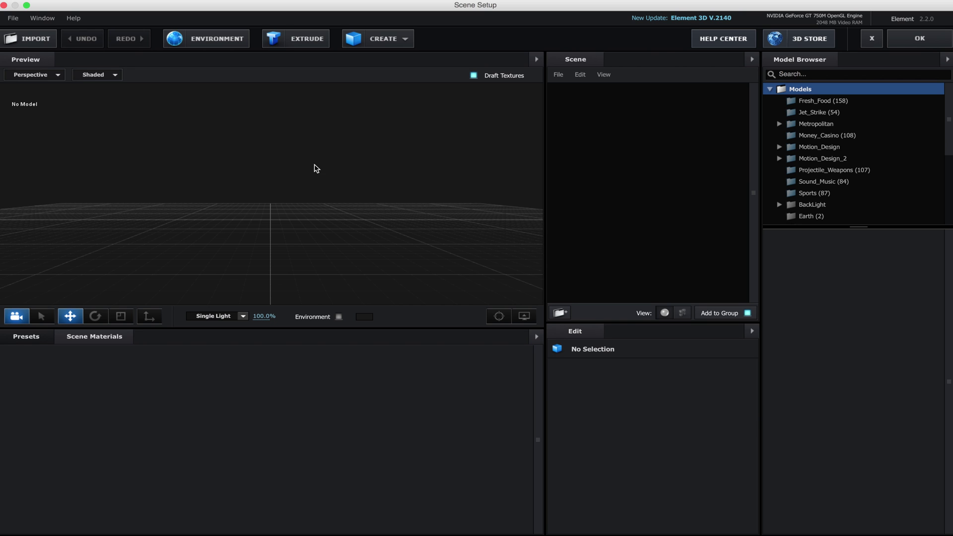
# Extrude the AV-ULTRA custom path into a 3D model and orbit around it.
pyautogui.moveTo(379, 162)
pyautogui.mouseDown()
pyautogui.moveTo(364, 176)
pyautogui.moveTo(296, 177)
pyautogui.moveTo(357, 144)
pyautogui.moveTo(385, 179)
pyautogui.moveTo(384, 168)
pyautogui.mouseUp()
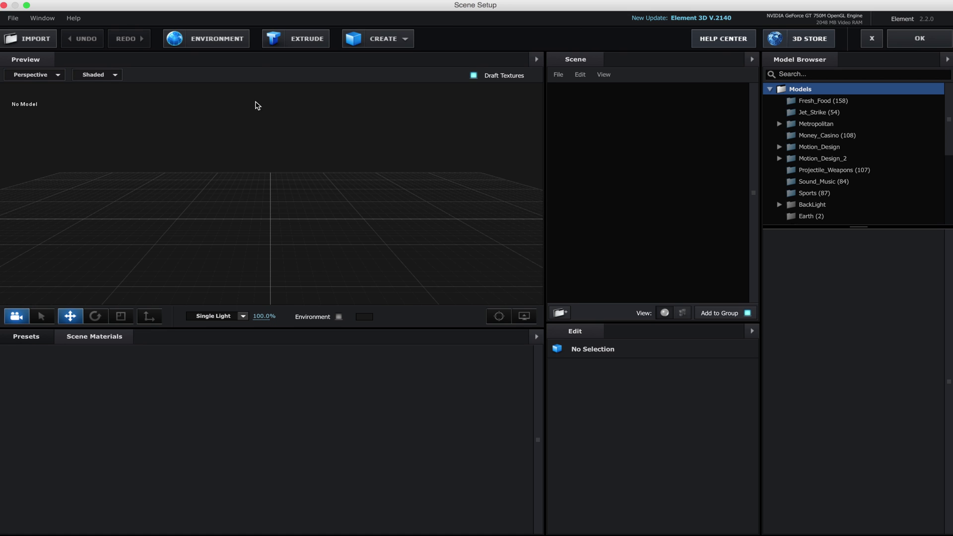
pyautogui.click(297, 38)
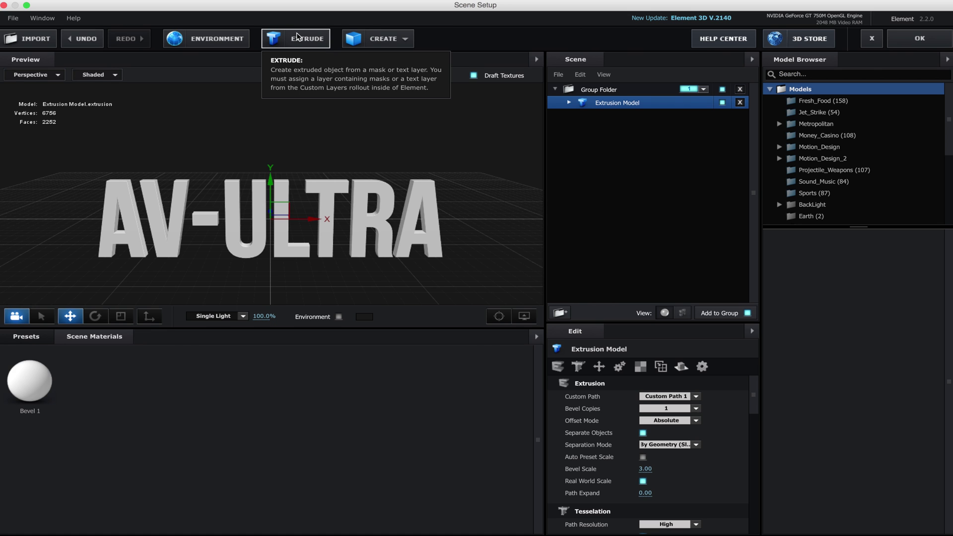
pyautogui.moveTo(449, 179); pyautogui.dragTo(430, 182)
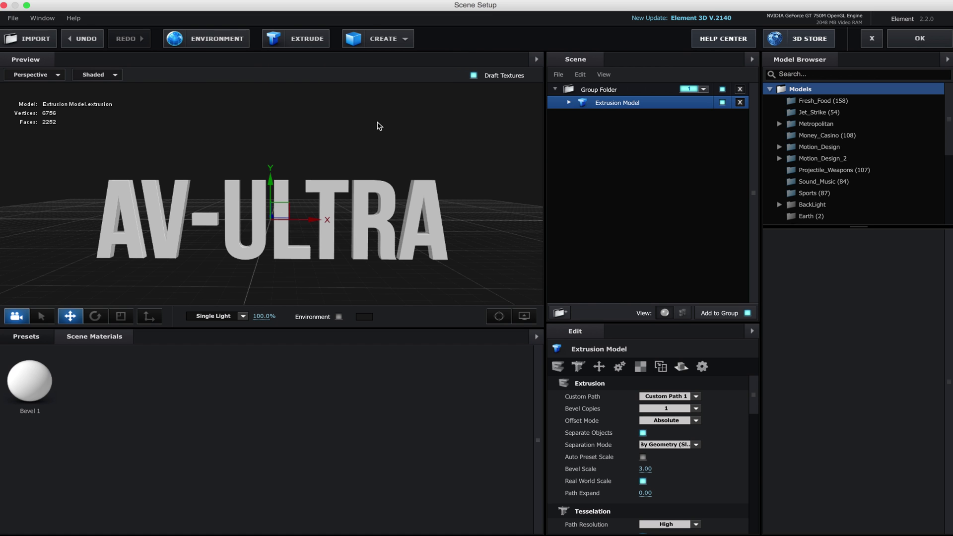
pyautogui.moveTo(379, 124)
pyautogui.mouseDown()
pyautogui.moveTo(230, 134)
pyautogui.moveTo(413, 152)
pyautogui.moveTo(376, 115)
pyautogui.mouseUp()
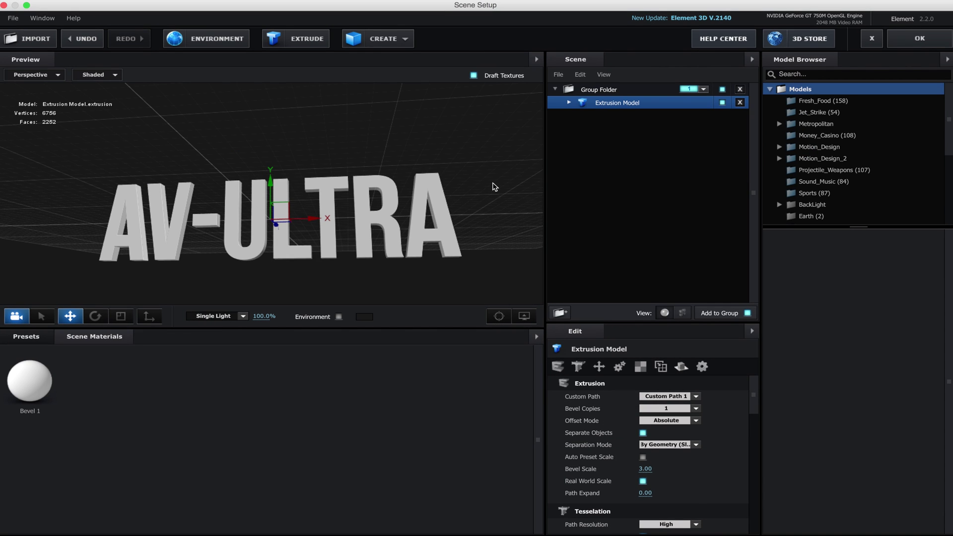
pyautogui.moveTo(331, 160); pyautogui.dragTo(320, 204)
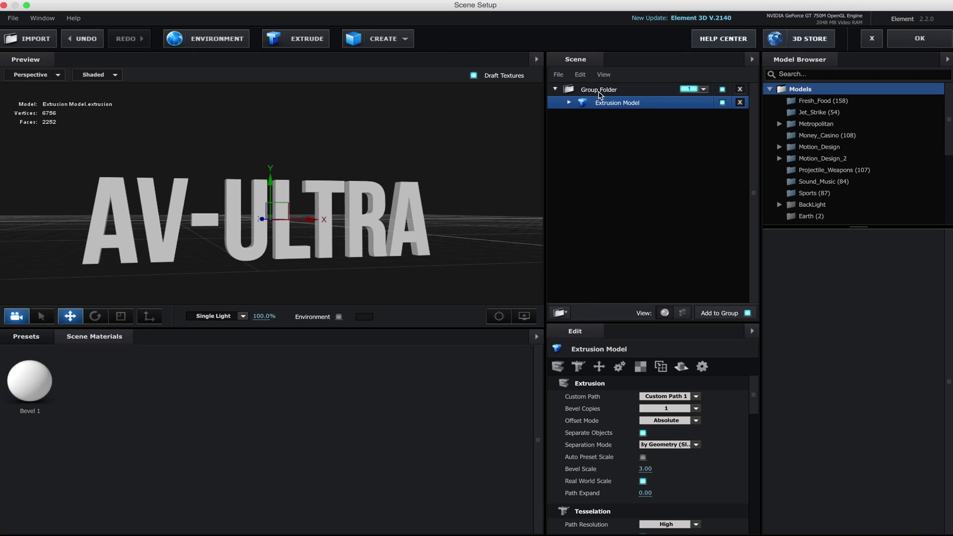
pyautogui.doubleClick(629, 104)
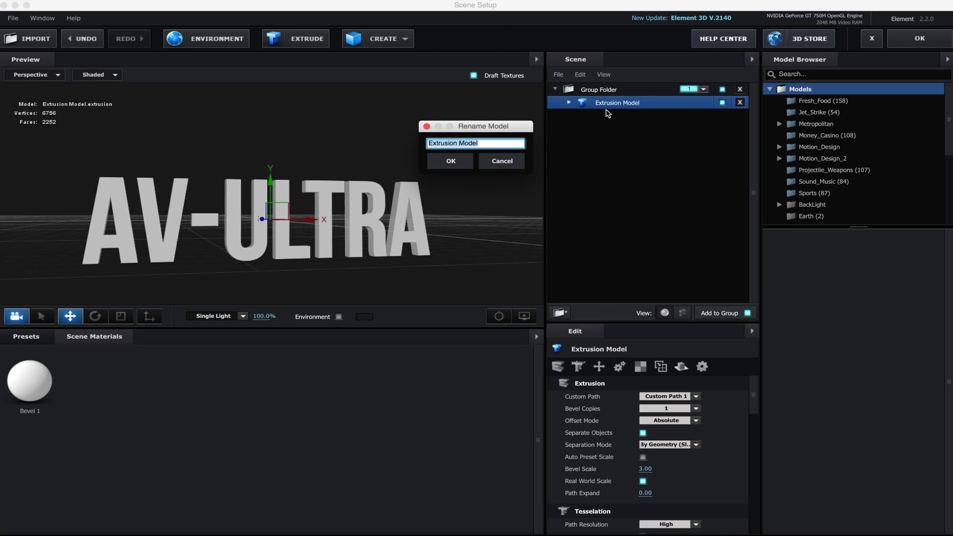
# Rename the extrusion model to Title and select its Bevel 1 material.
pyautogui.write('Title')
pyautogui.press('Return')
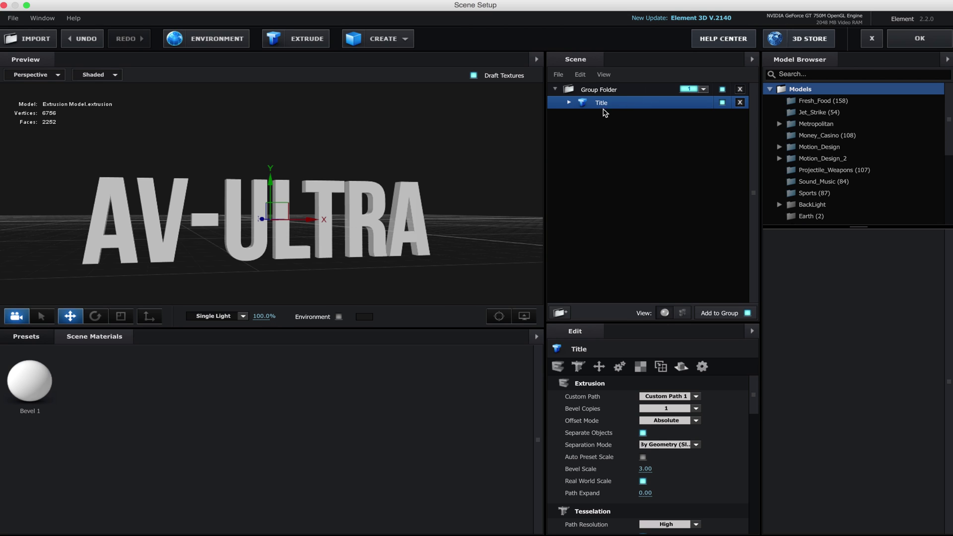
pyautogui.click(570, 103)
pyautogui.click(618, 119)
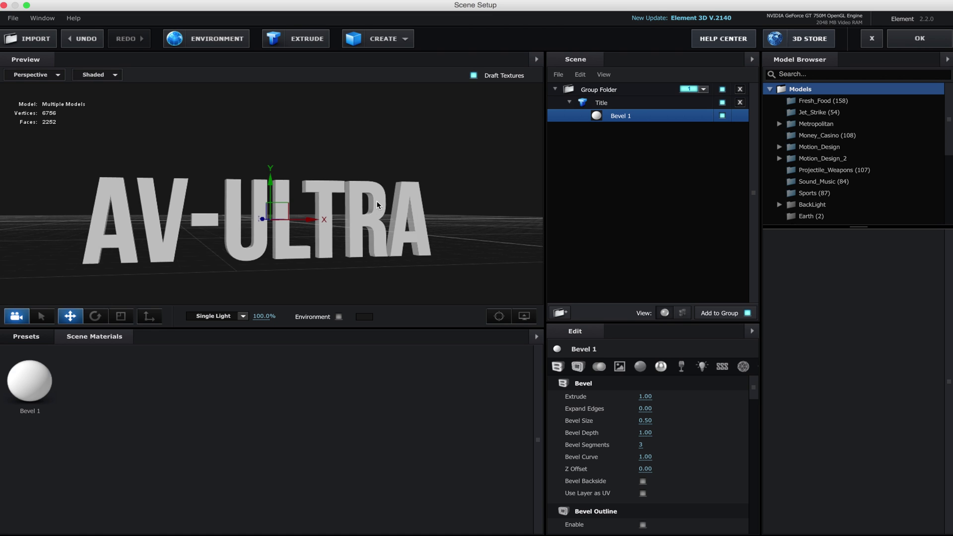
# Set the title's diffuse colour to red EE6868.
pyautogui.moveTo(376, 200)
pyautogui.mouseDown()
pyautogui.moveTo(392, 206)
pyautogui.moveTo(364, 213)
pyautogui.mouseUp()
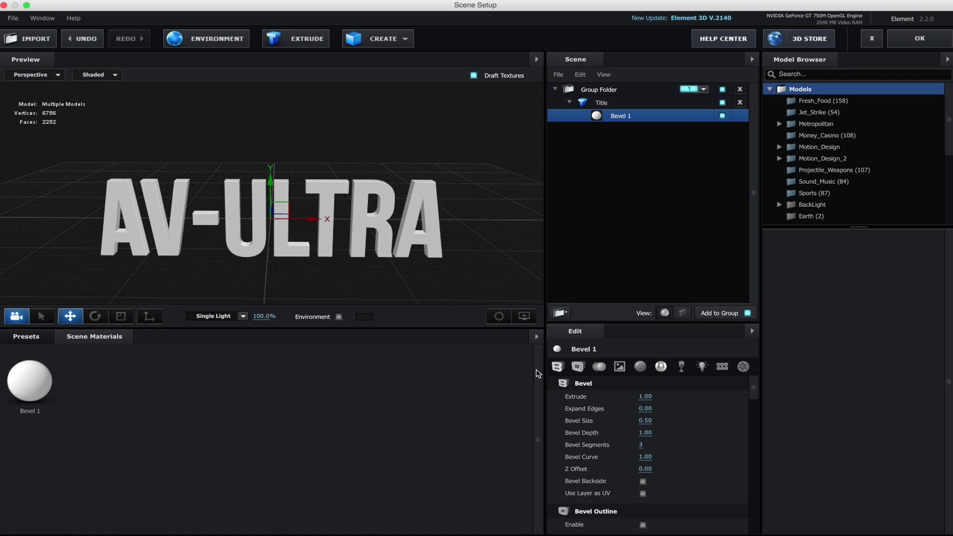
pyautogui.click(642, 368)
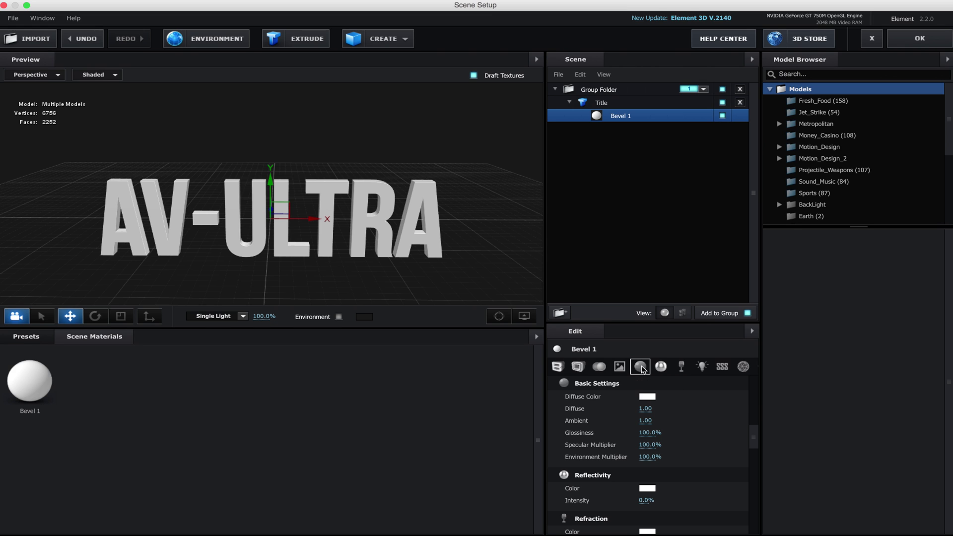
pyautogui.click(647, 396)
pyautogui.moveTo(511, 110)
pyautogui.mouseDown()
pyautogui.moveTo(516, 121)
pyautogui.moveTo(451, 119)
pyautogui.moveTo(485, 144)
pyautogui.moveTo(521, 111)
pyautogui.mouseUp()
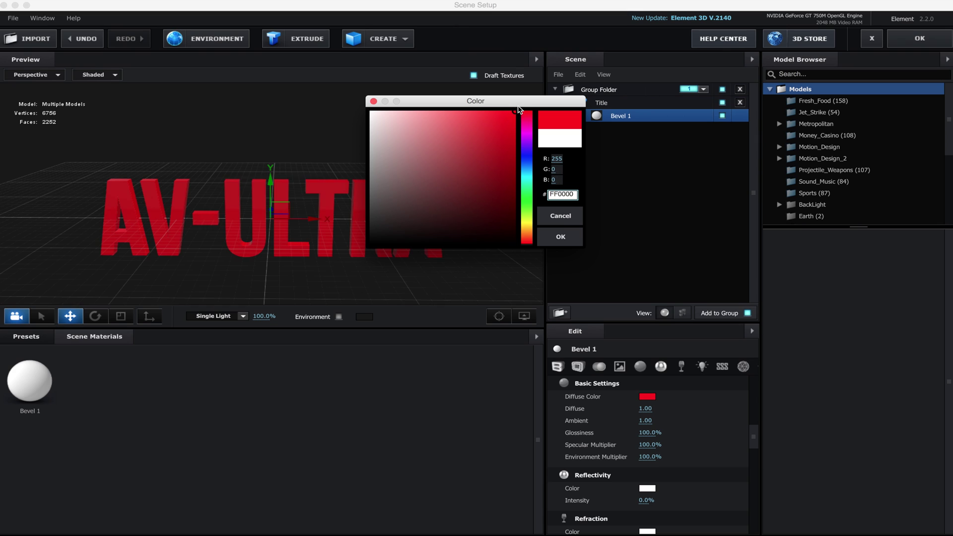
pyautogui.click(572, 242)
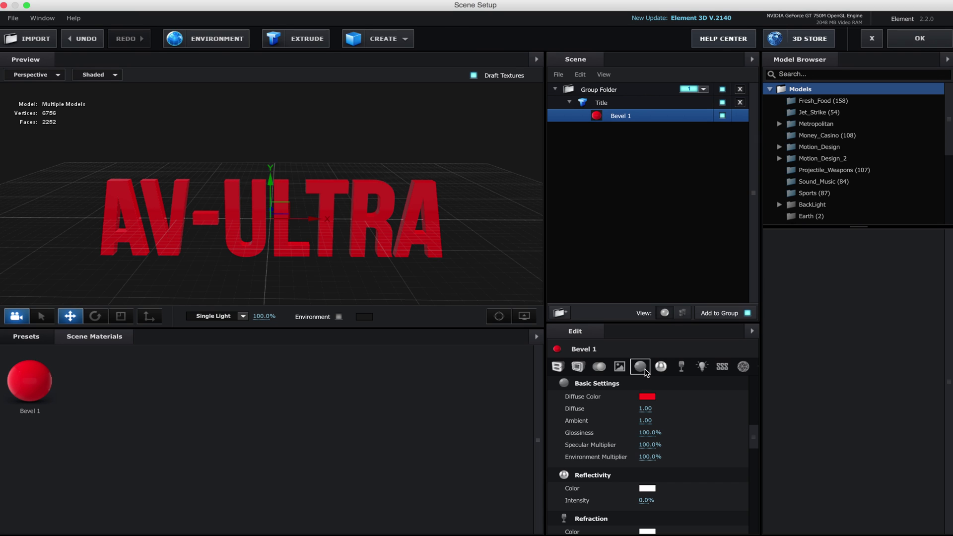
# Set the bevel's Extrude to 4.33 and Expand Edges to -0.51.
pyautogui.click(559, 368)
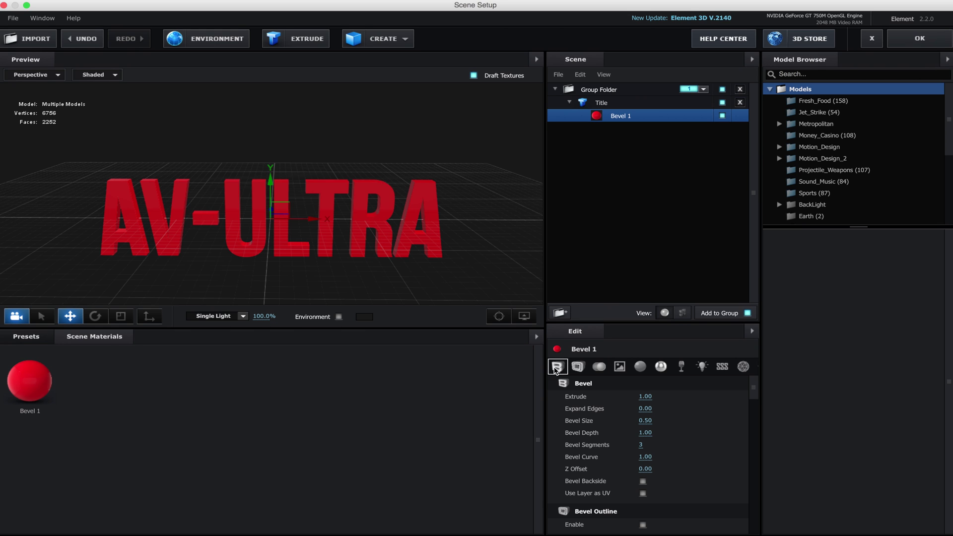
pyautogui.moveTo(645, 397); pyautogui.dragTo(857, 414)
pyautogui.moveTo(645, 408); pyautogui.dragTo(661, 428)
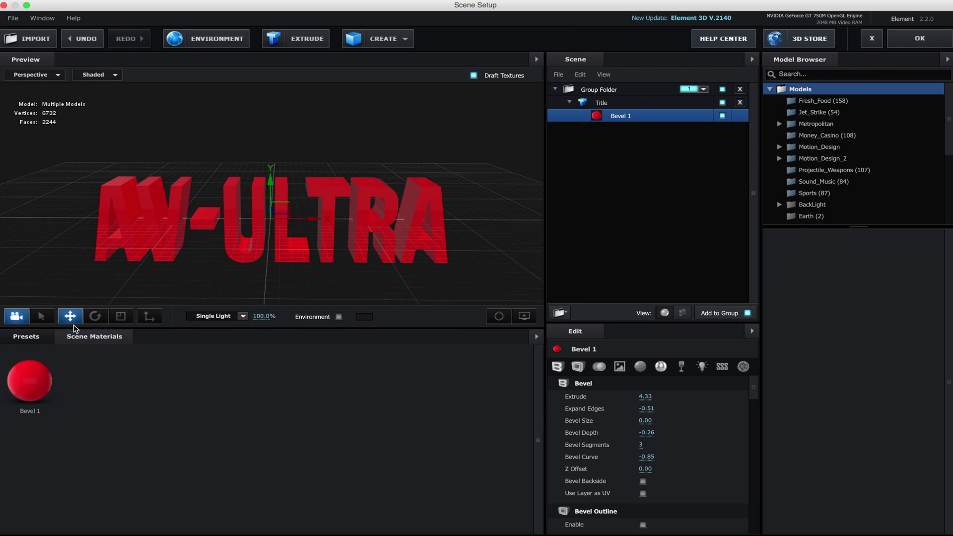
pyautogui.click(34, 343)
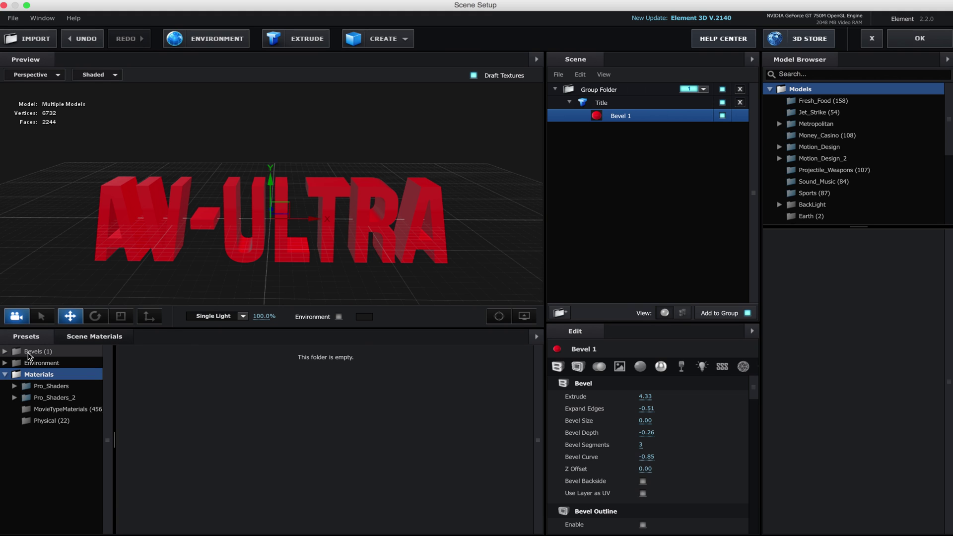
# Expand the Bevels preset folder and show its Physical presets.
pyautogui.doubleClick(28, 354)
pyautogui.click(55, 375)
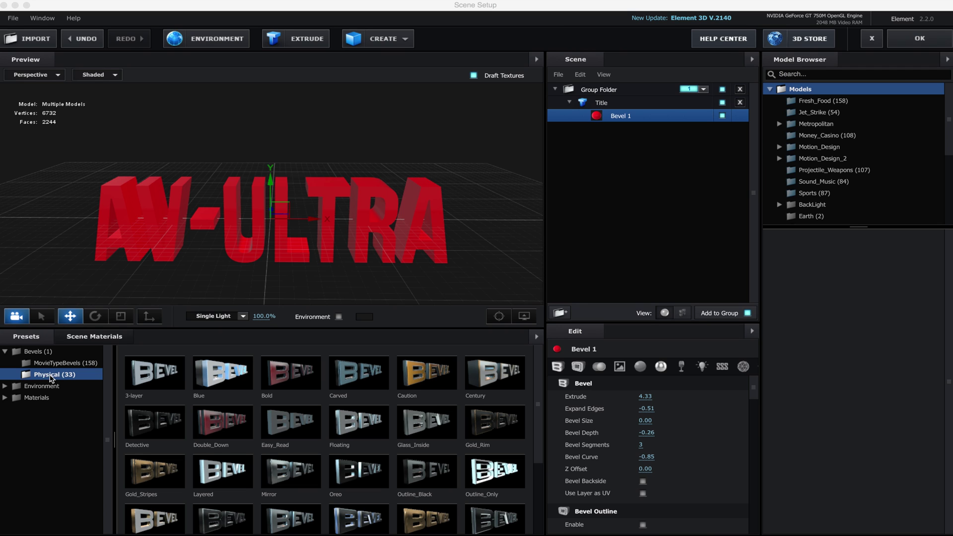
# Try the Double_Down and Floating bevel presets, then apply Blue to AV-ULTRA.
pyautogui.click(151, 430)
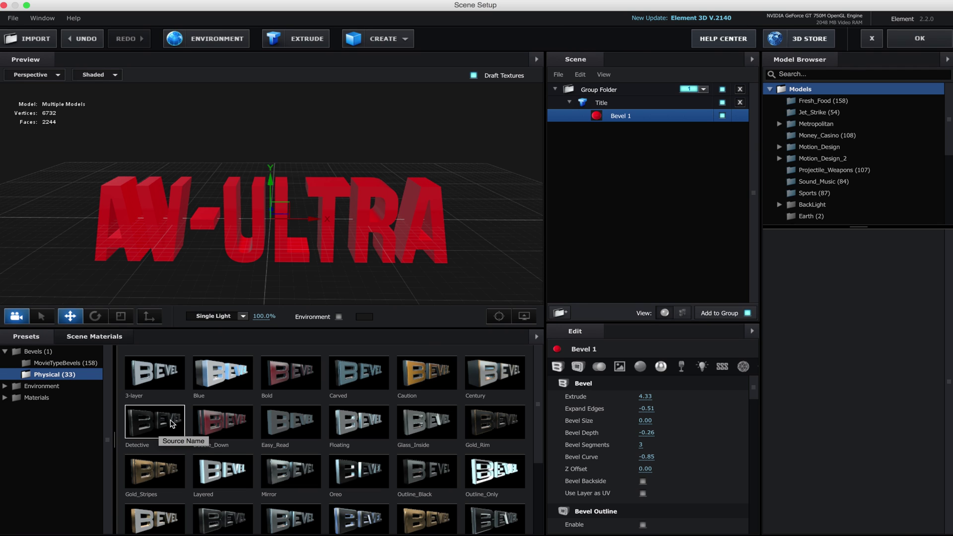
pyautogui.moveTo(199, 423); pyautogui.dragTo(231, 227)
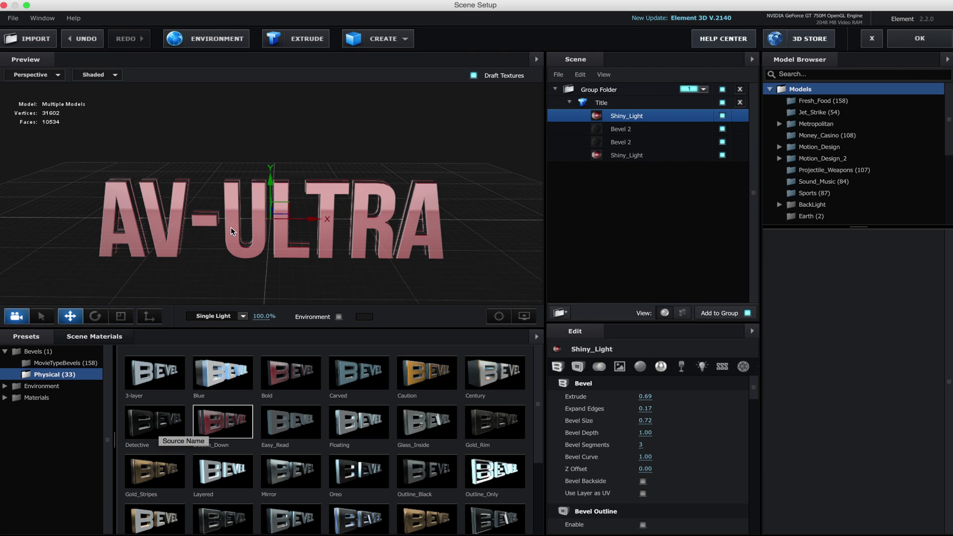
pyautogui.moveTo(359, 423)
pyautogui.mouseDown()
pyautogui.moveTo(364, 182)
pyautogui.moveTo(361, 202)
pyautogui.moveTo(348, 205)
pyautogui.moveTo(495, 227)
pyautogui.moveTo(476, 246)
pyautogui.mouseUp()
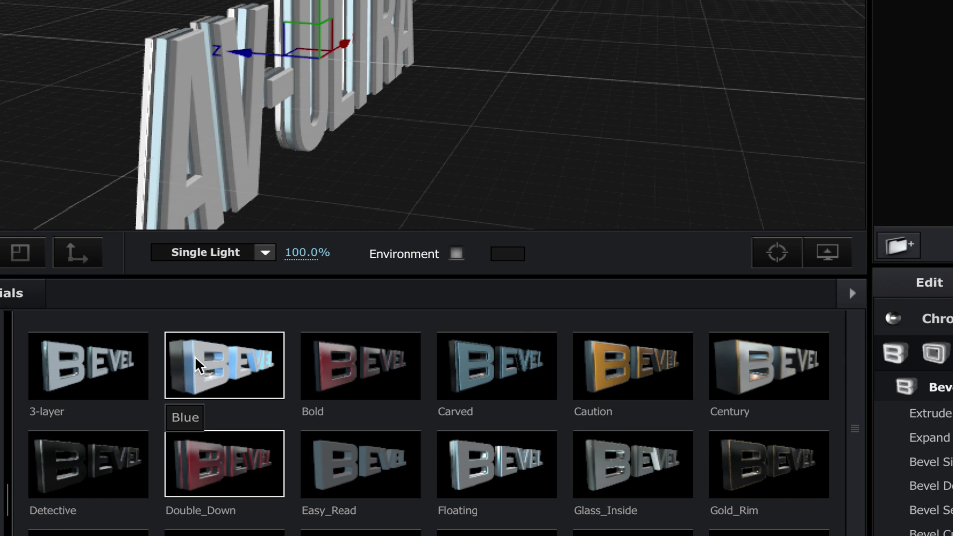
pyautogui.moveTo(197, 362); pyautogui.dragTo(172, 180)
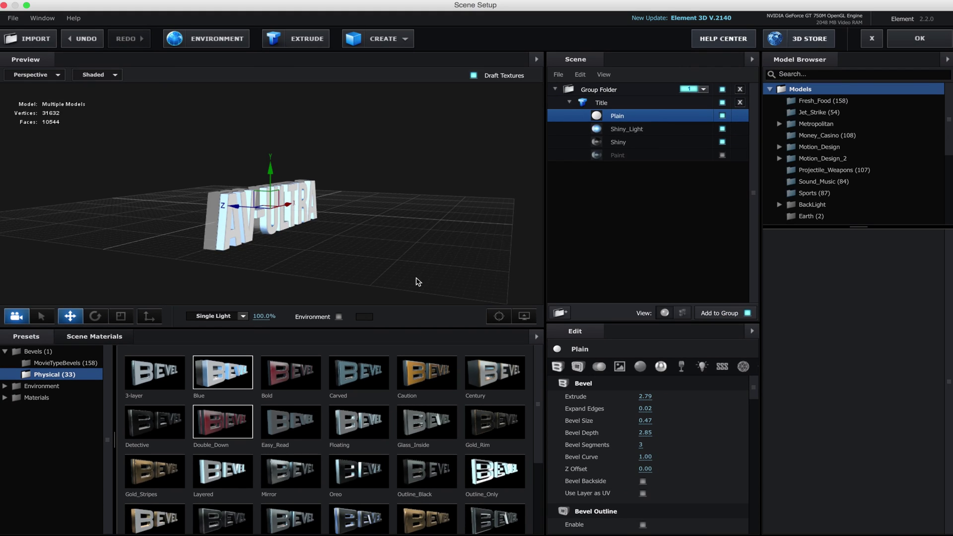
pyautogui.click(602, 104)
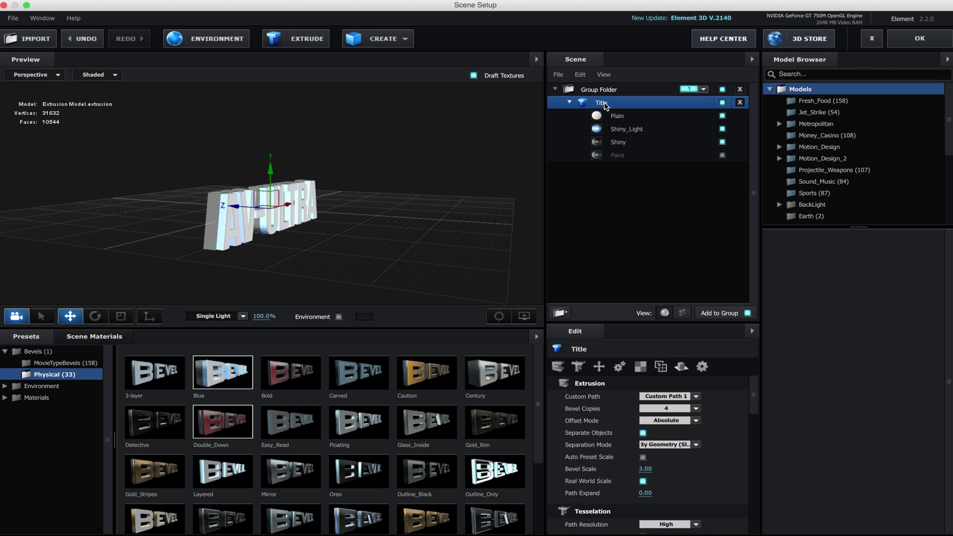
# Inspect the Title model's Plain, Shiny_Light, Shiny and Paint bevel layers.
pyautogui.click(621, 117)
pyautogui.click(624, 130)
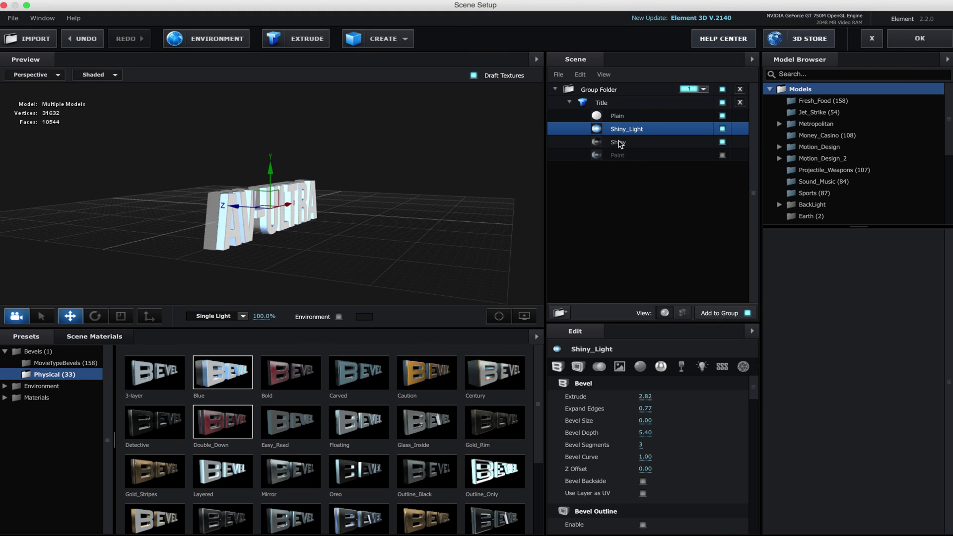
pyautogui.click(622, 143)
pyautogui.click(621, 156)
pyautogui.click(605, 104)
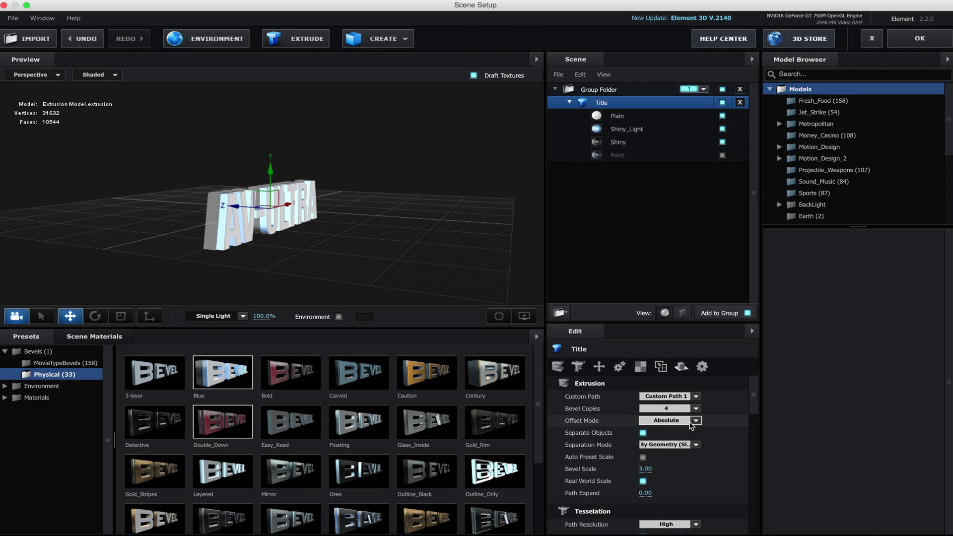
# Try Bevel Copies at 1 and 4, then settle on 2 and view the title frontally.
pyautogui.click(677, 410)
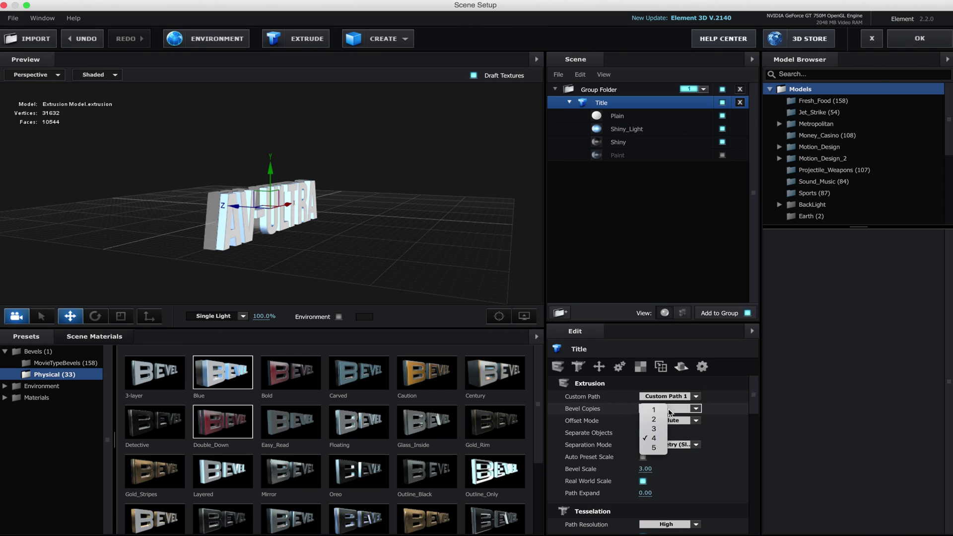
pyautogui.click(654, 410)
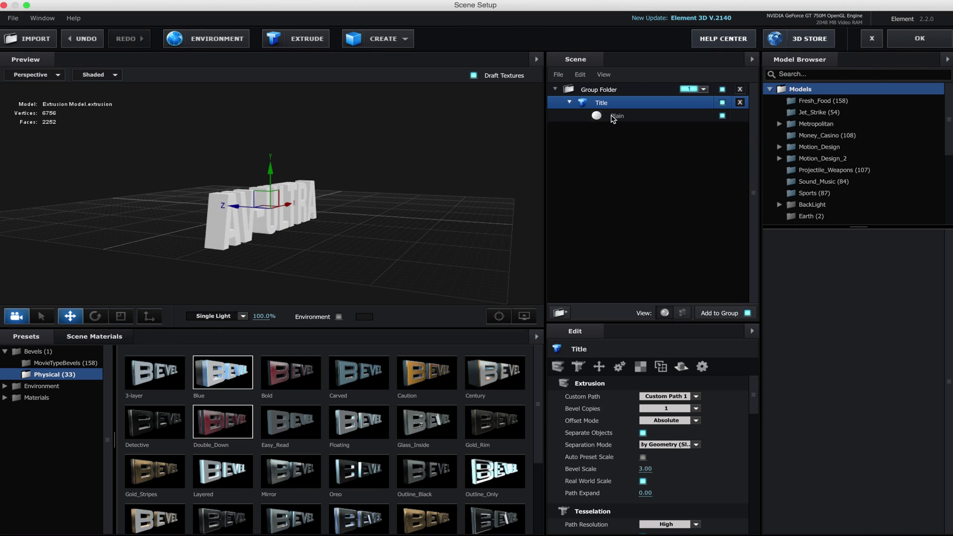
pyautogui.click(653, 408)
pyautogui.click(652, 438)
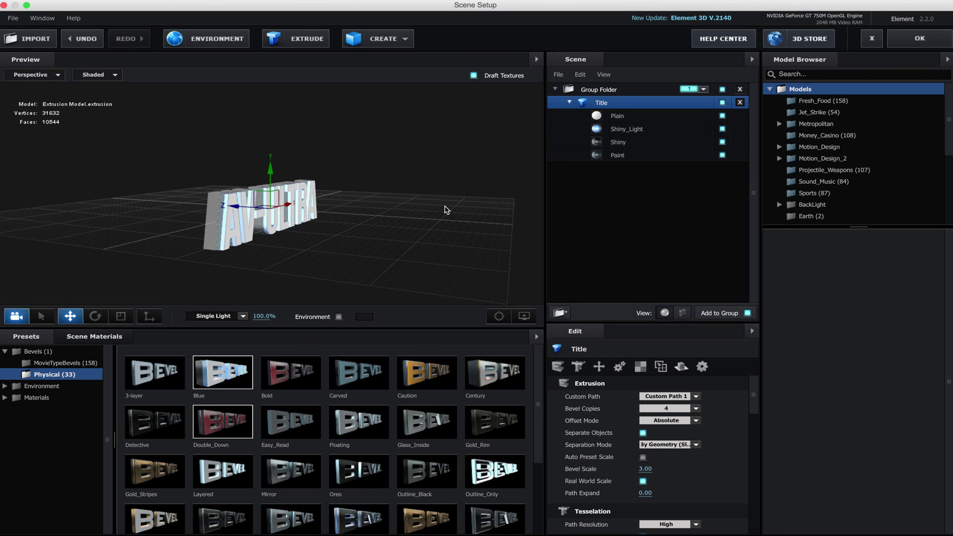
pyautogui.moveTo(446, 210); pyautogui.dragTo(416, 199)
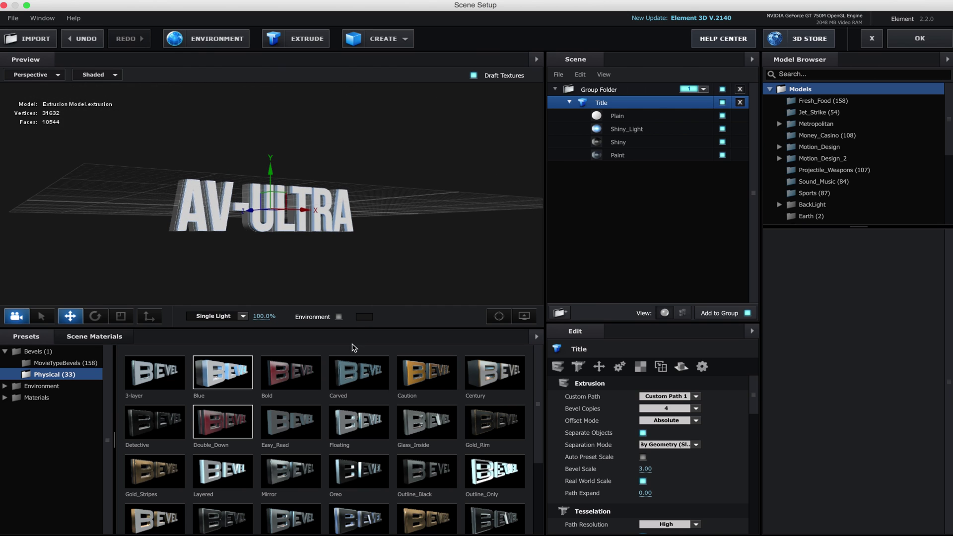
pyautogui.click(663, 409)
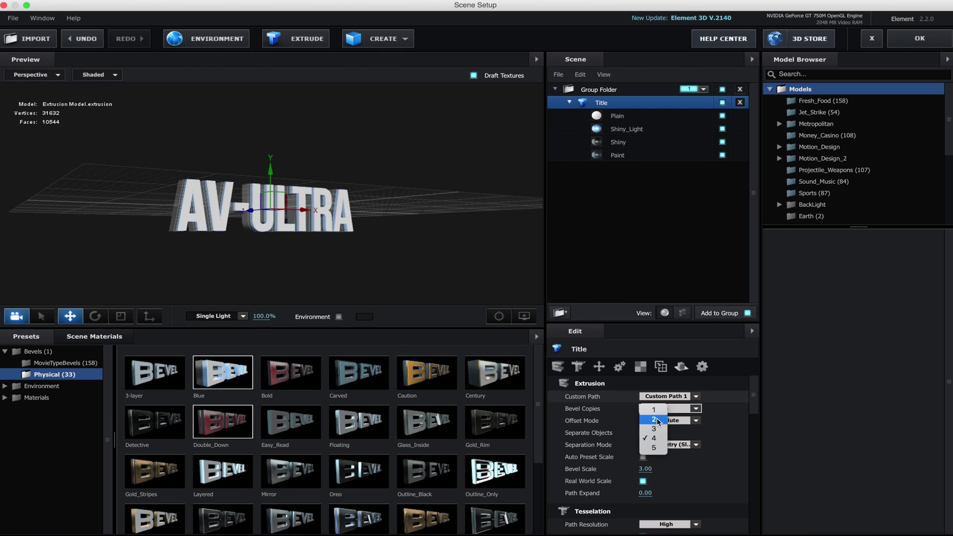
pyautogui.click(657, 421)
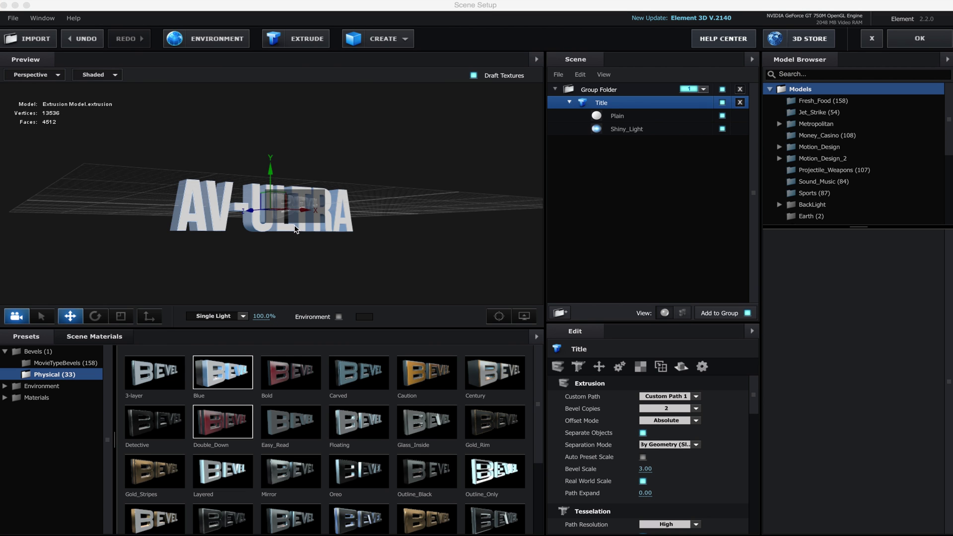
pyautogui.moveTo(345, 213); pyautogui.dragTo(453, 163)
pyautogui.scroll(5, 343, 209)
# Select the Shiny bevel, enable Environment lighting in the preview, and show the Environment presets.
pyautogui.click(617, 119)
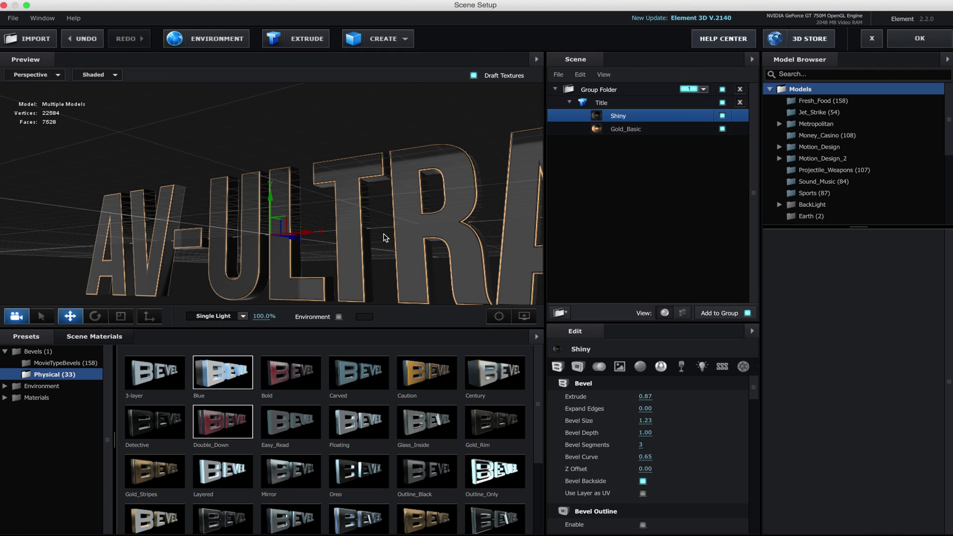
pyautogui.moveTo(385, 237)
pyautogui.mouseDown()
pyautogui.moveTo(374, 255)
pyautogui.moveTo(396, 230)
pyautogui.moveTo(433, 227)
pyautogui.moveTo(420, 237)
pyautogui.moveTo(394, 223)
pyautogui.moveTo(472, 230)
pyautogui.moveTo(517, 253)
pyautogui.moveTo(397, 246)
pyautogui.moveTo(392, 230)
pyautogui.mouseUp()
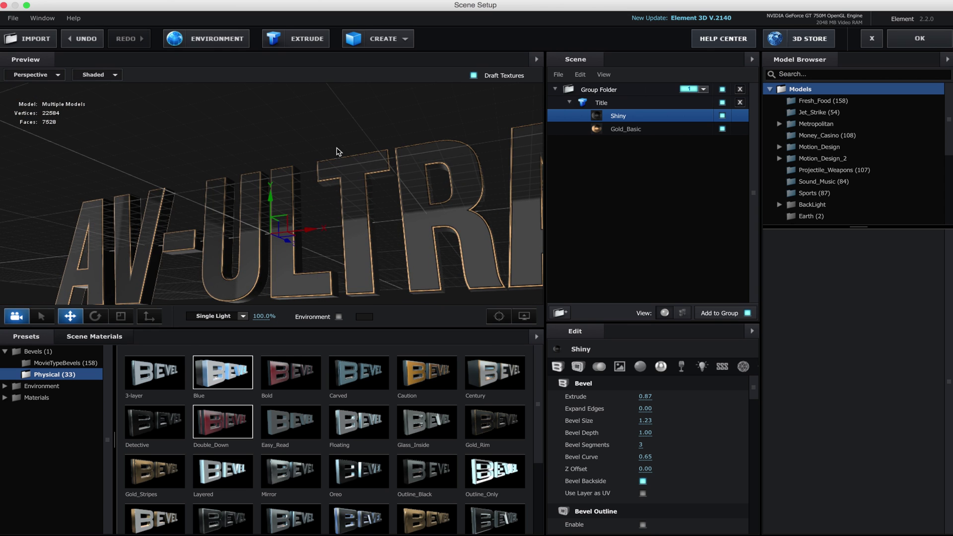
pyautogui.click(338, 317)
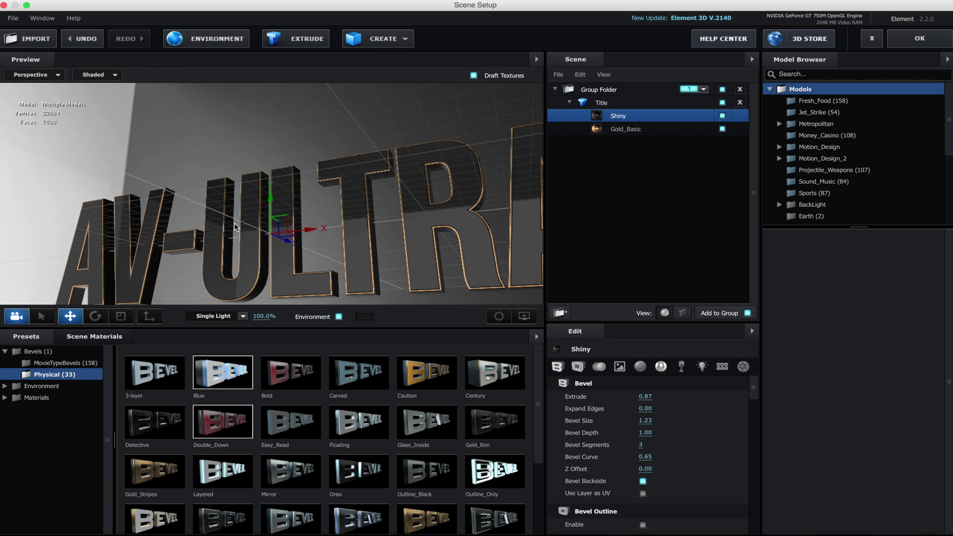
pyautogui.moveTo(234, 222); pyautogui.dragTo(593, 244)
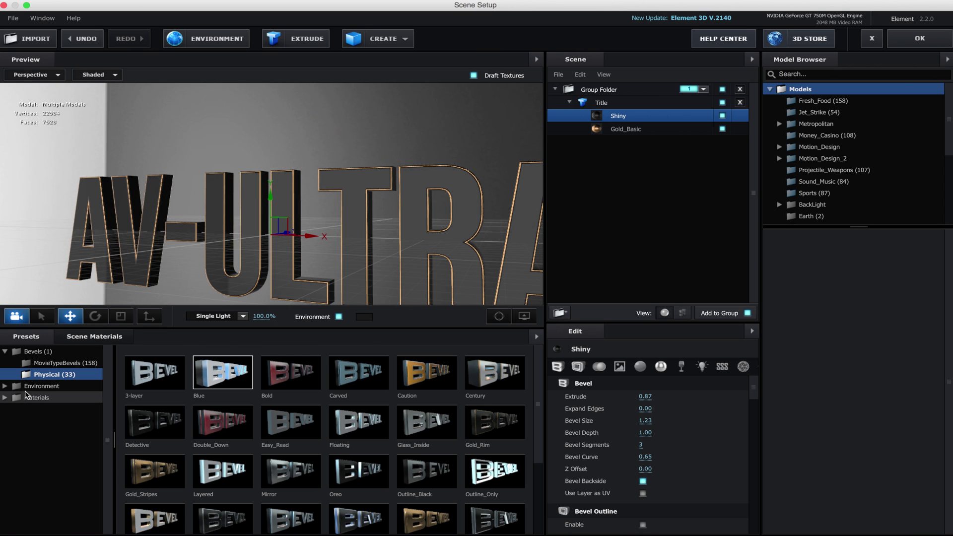
pyautogui.click(6, 388)
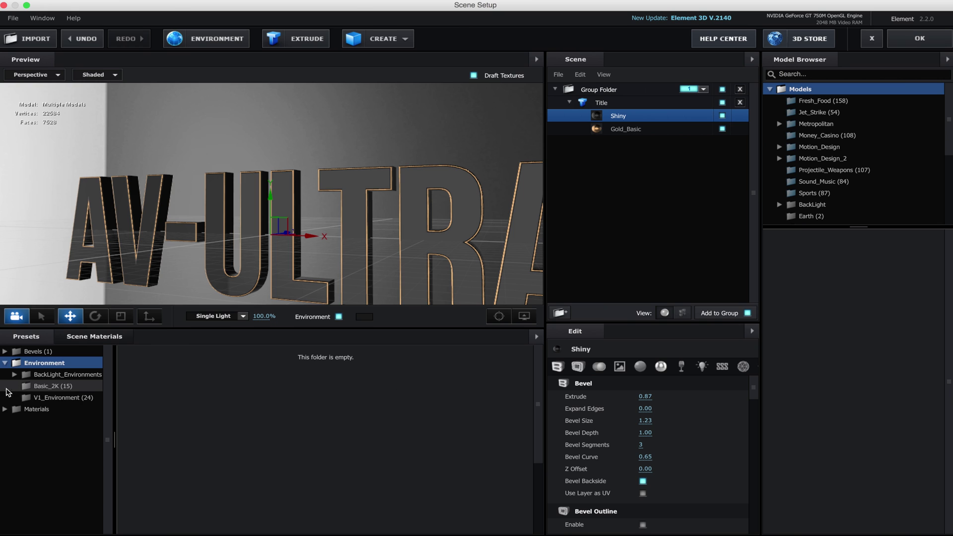
# Browse the Basic_2K maps, trying Basic_2K_02, Basic_2K_05, Basic_2K_06 and Basic_2K_03.
pyautogui.click(54, 387)
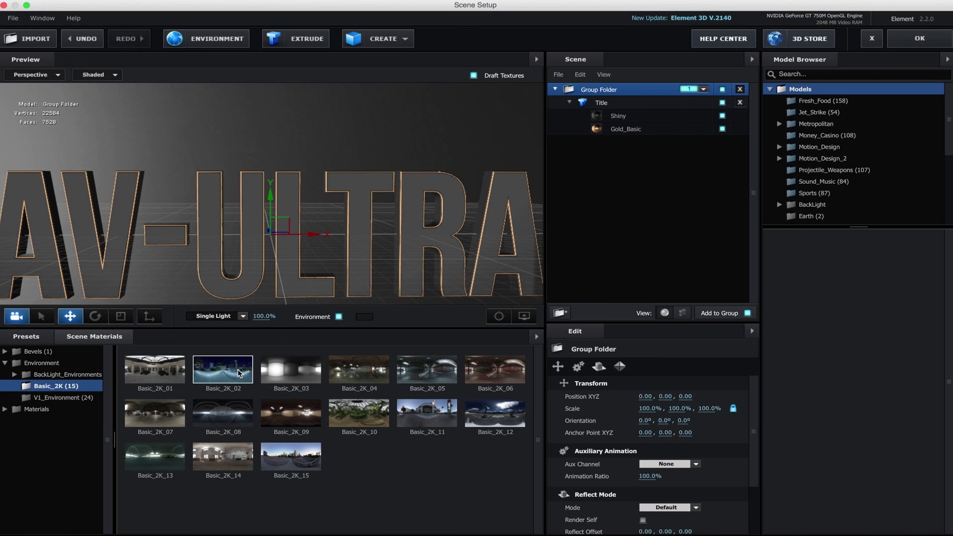
pyautogui.click(223, 369)
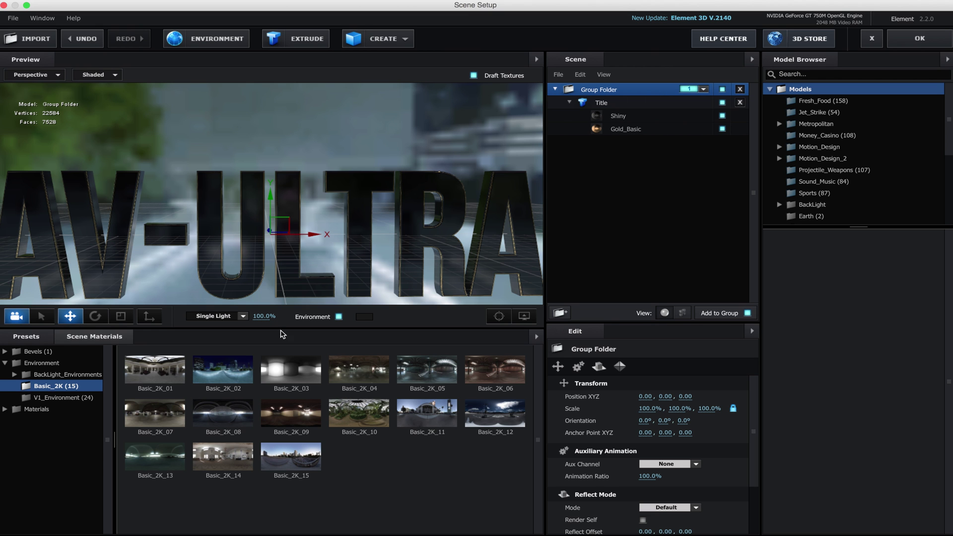
pyautogui.moveTo(258, 215); pyautogui.dragTo(364, 204)
pyautogui.click(442, 371)
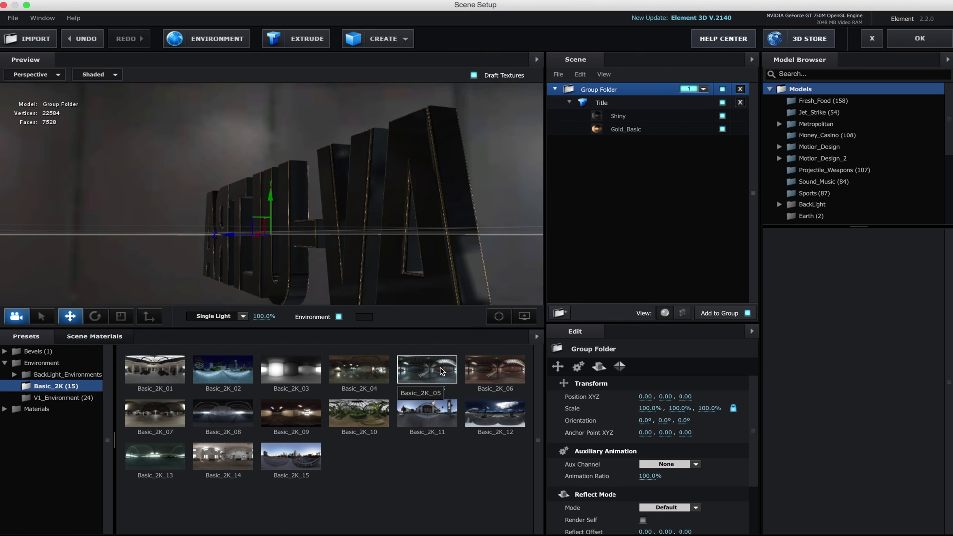
pyautogui.click(480, 375)
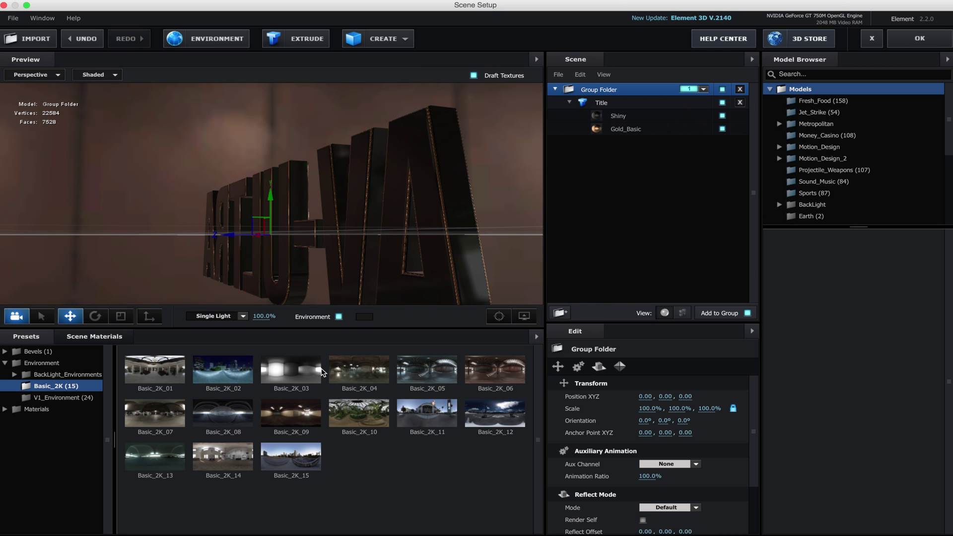
pyautogui.click(305, 373)
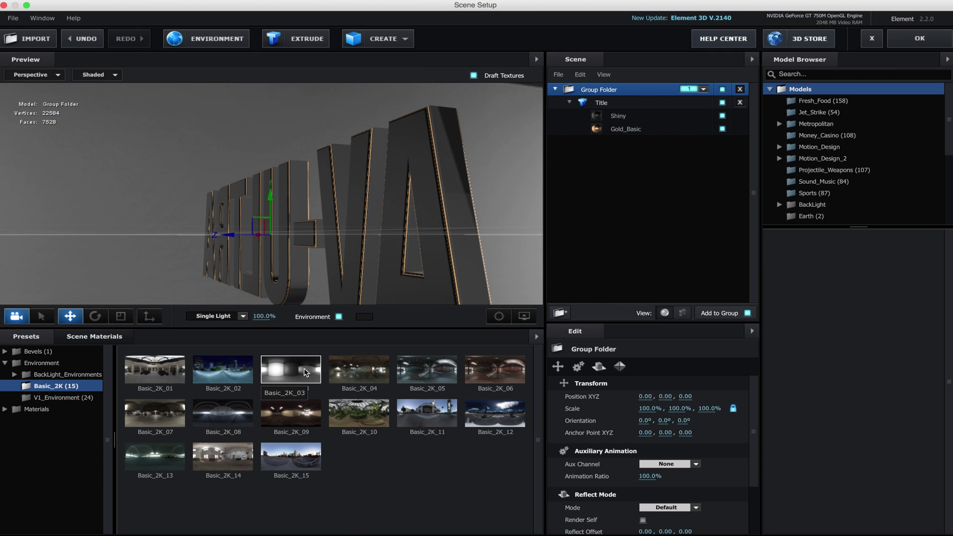
pyautogui.moveTo(318, 249); pyautogui.dragTo(263, 301)
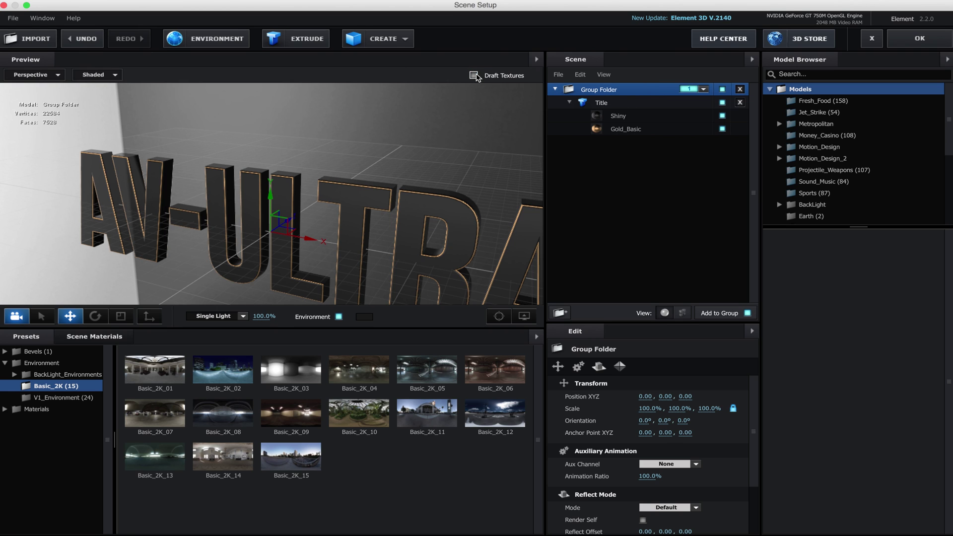
# Apply Basic_2K_02, then settle on the grey Basic_2K_03 studio environment.
pyautogui.doubleClick(214, 369)
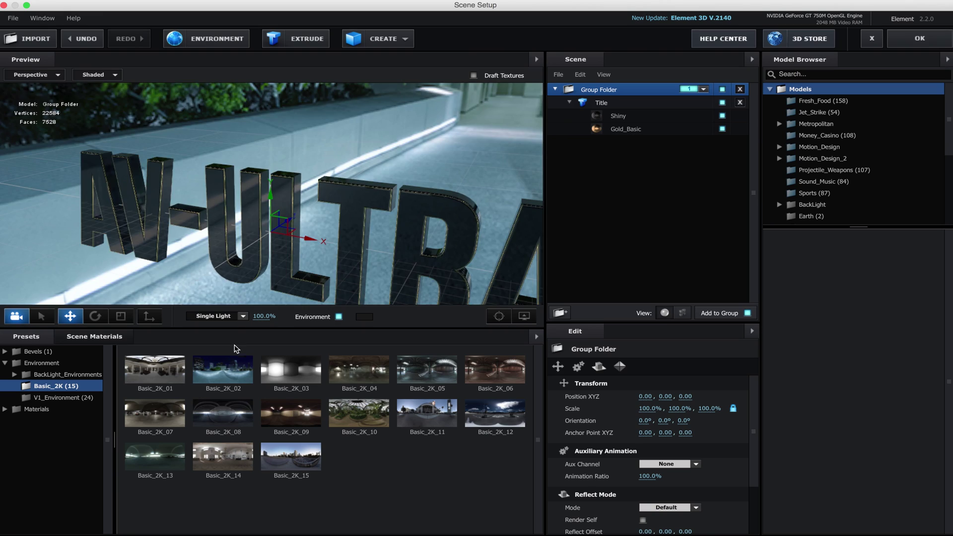
pyautogui.moveTo(284, 187); pyautogui.dragTo(331, 164)
pyautogui.click(299, 373)
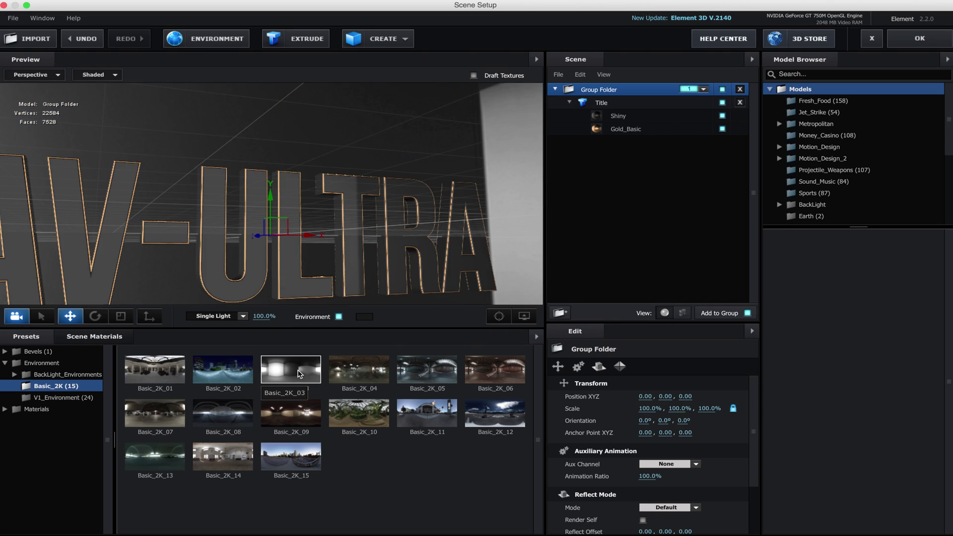
pyautogui.moveTo(318, 249); pyautogui.dragTo(342, 265)
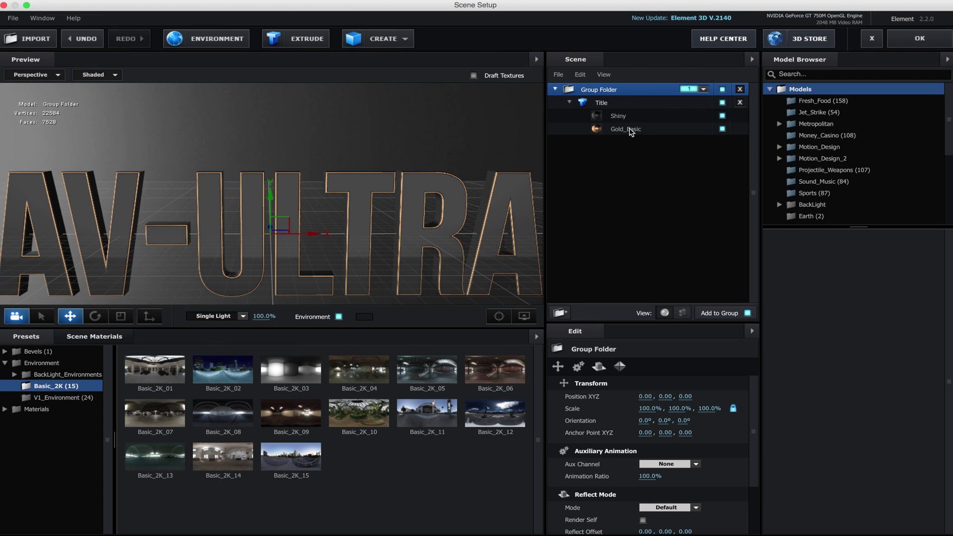
# Reduce the Title extrusion to 1 bevel copy and apply the scene with OK.
pyautogui.click(597, 104)
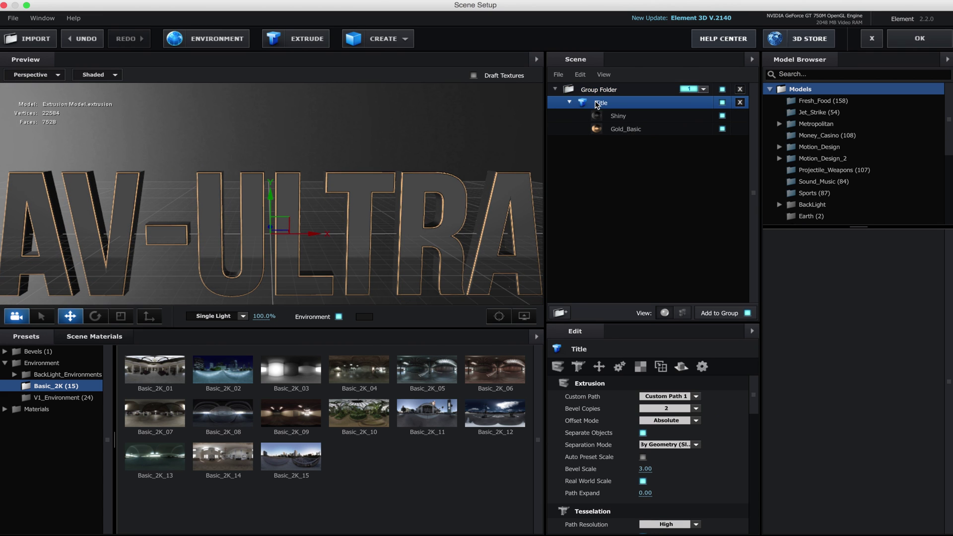
pyautogui.click(663, 411)
pyautogui.click(659, 413)
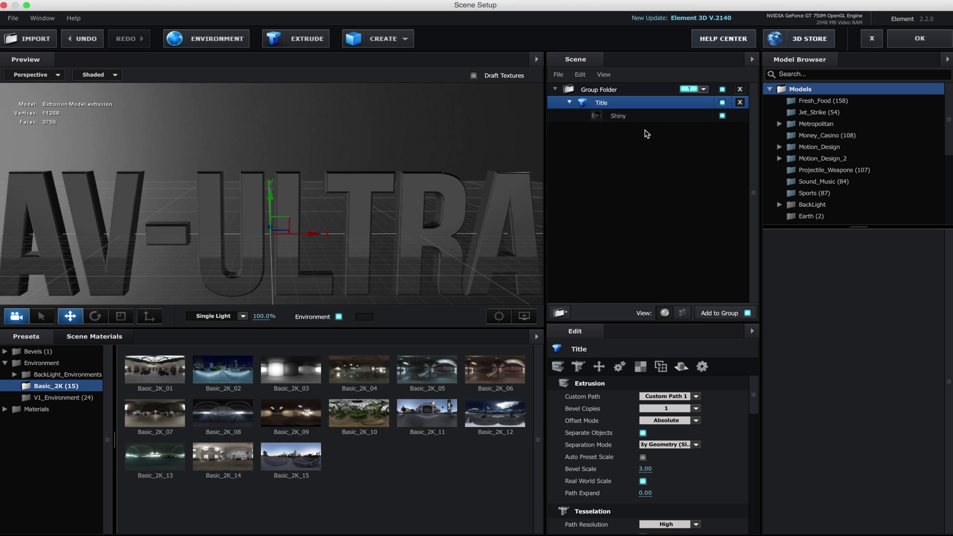
pyautogui.moveTo(433, 200); pyautogui.dragTo(426, 167)
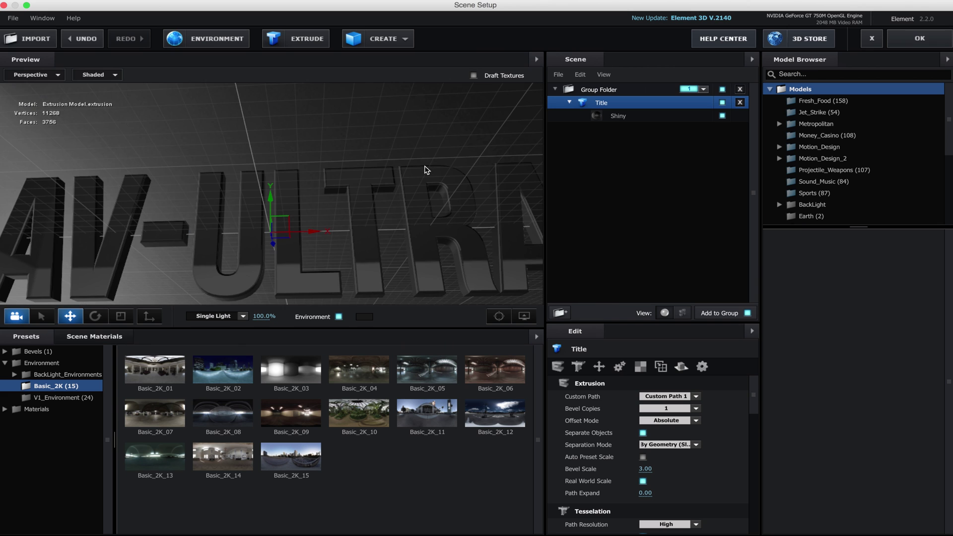
pyautogui.click(927, 39)
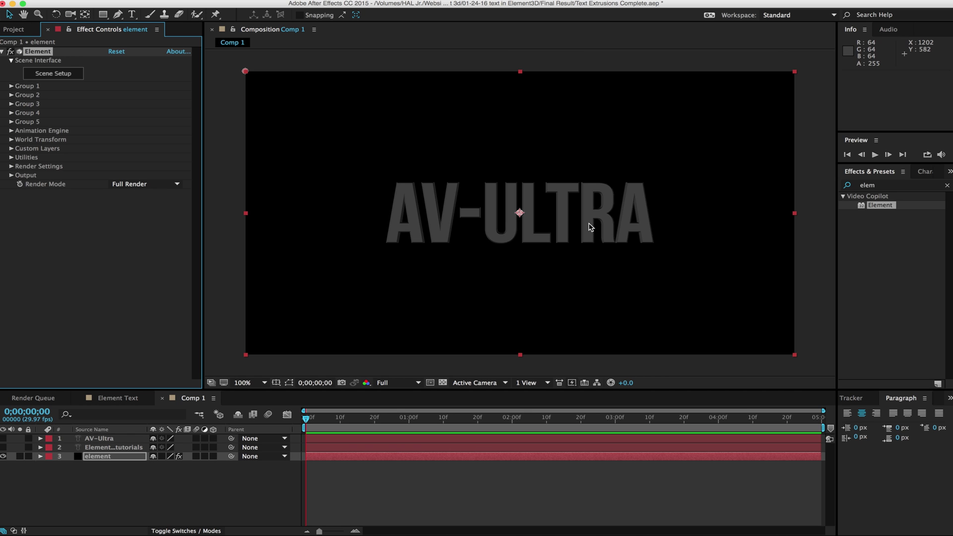
# Create a new Camera 1 layer with default settings and orbit it around AV-ULTRA.
pyautogui.press('super+alt+shift+c')
pyautogui.press('Return')
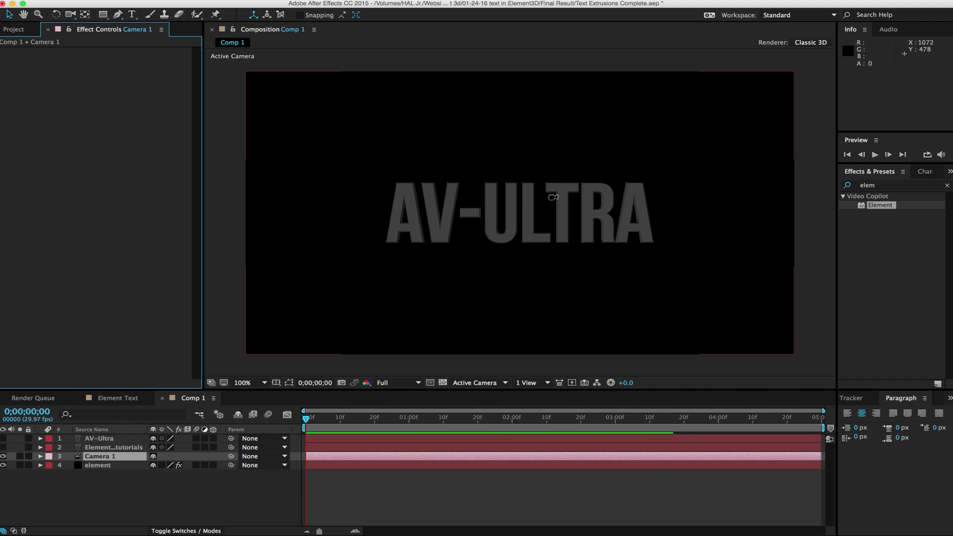
pyautogui.press('c')
pyautogui.moveTo(555, 199); pyautogui.dragTo(580, 193)
# Undo the camera orbit and reopen Scene Setup on the Element layer.
pyautogui.press('super+z')
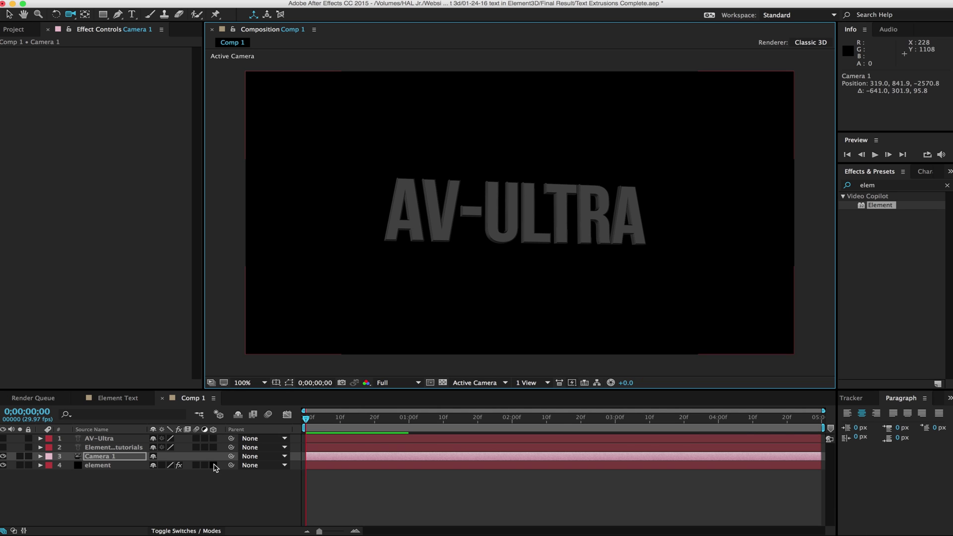
pyautogui.press('super+z')
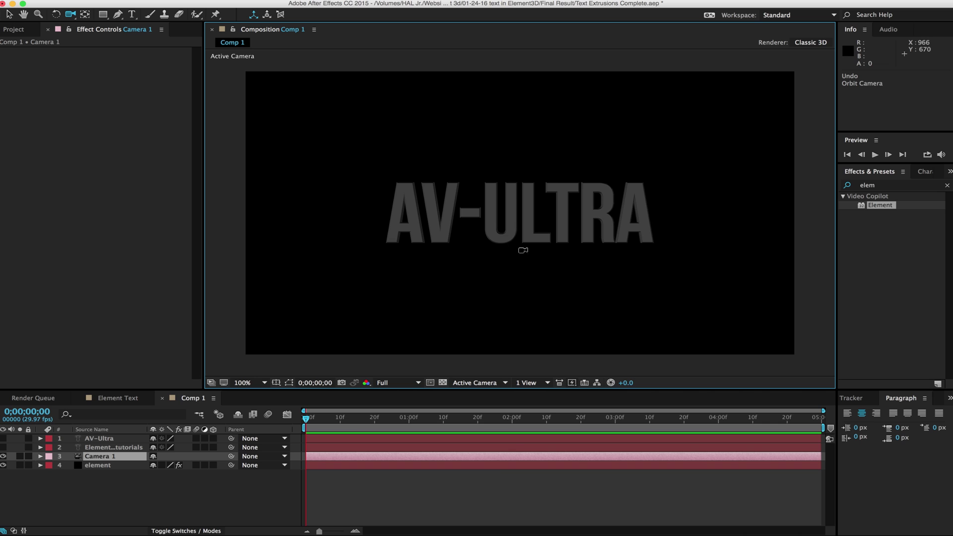
pyautogui.click(104, 467)
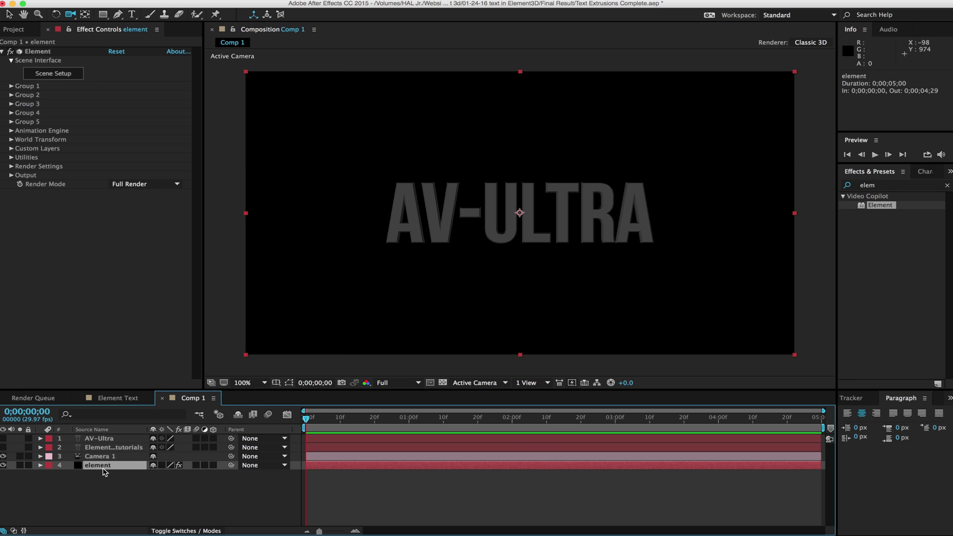
pyautogui.click(59, 75)
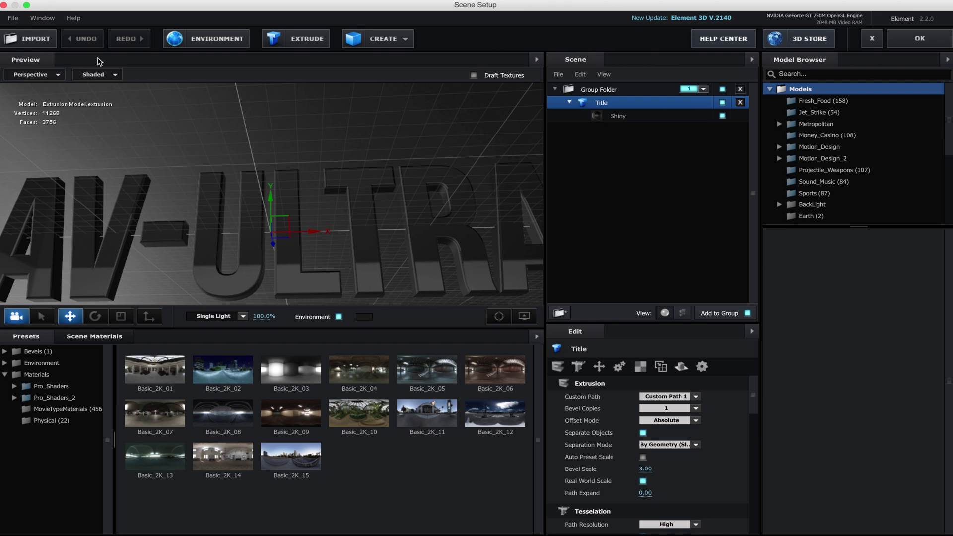
# Add a new extrusion that uses Custom Path 2 for the ELEMENT 3D TUTORIALS text.
pyautogui.click(300, 45)
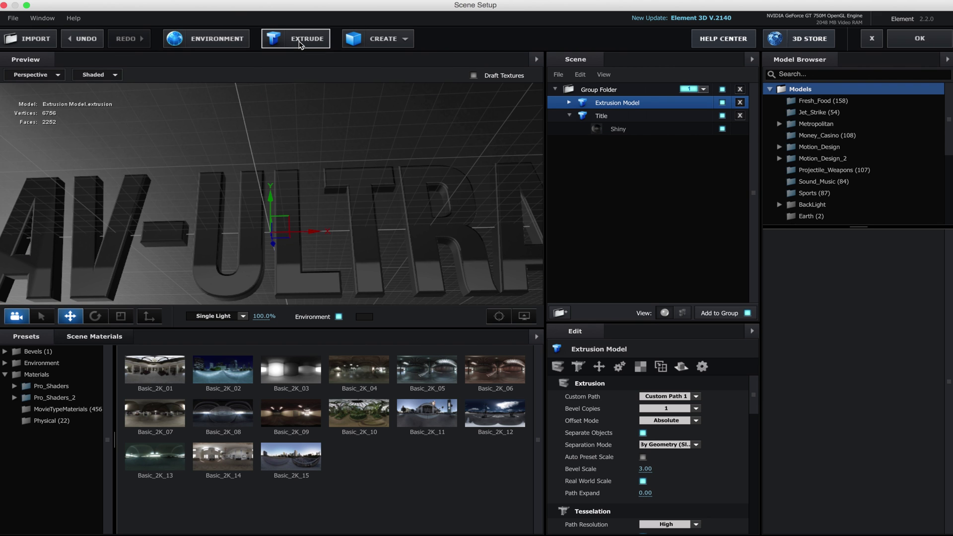
pyautogui.moveTo(348, 179); pyautogui.dragTo(434, 201)
pyautogui.click(722, 115)
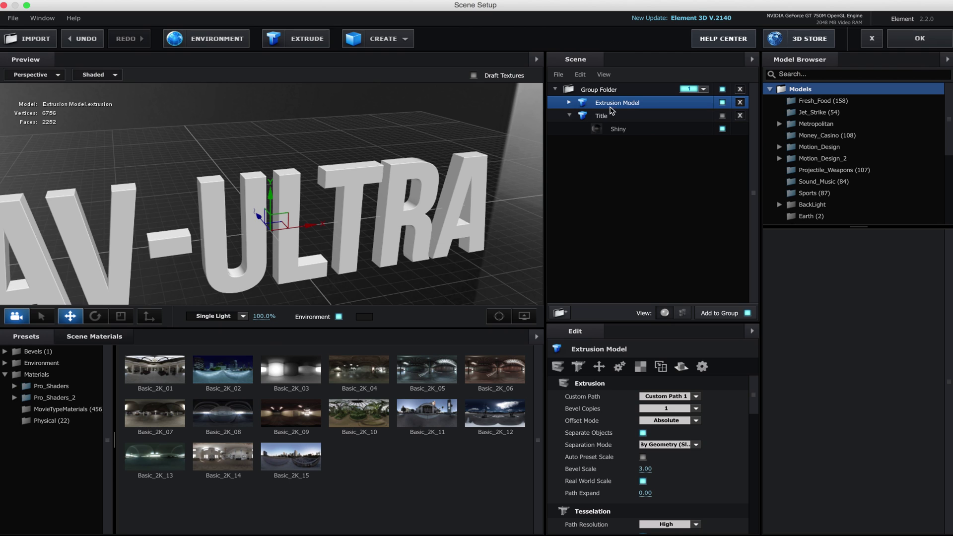
pyautogui.click(679, 397)
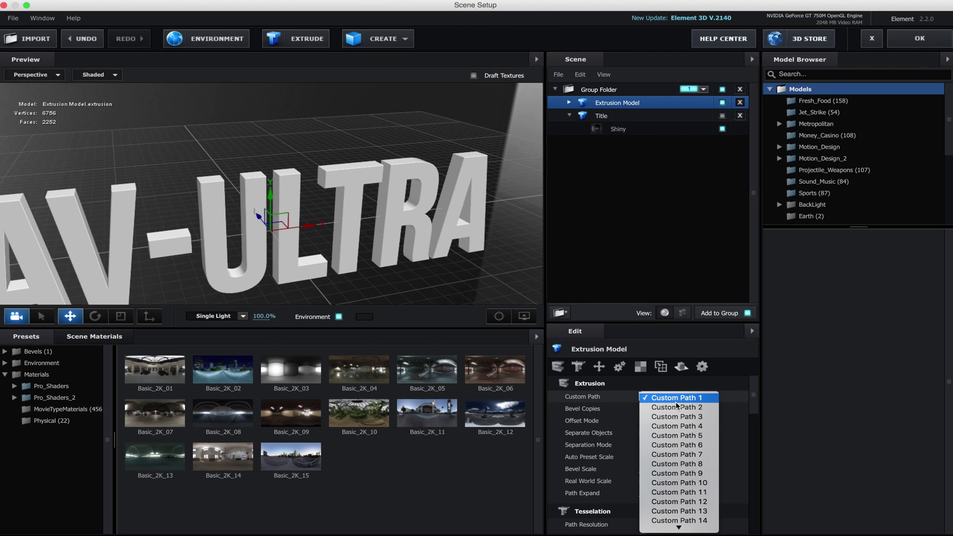
pyautogui.click(676, 407)
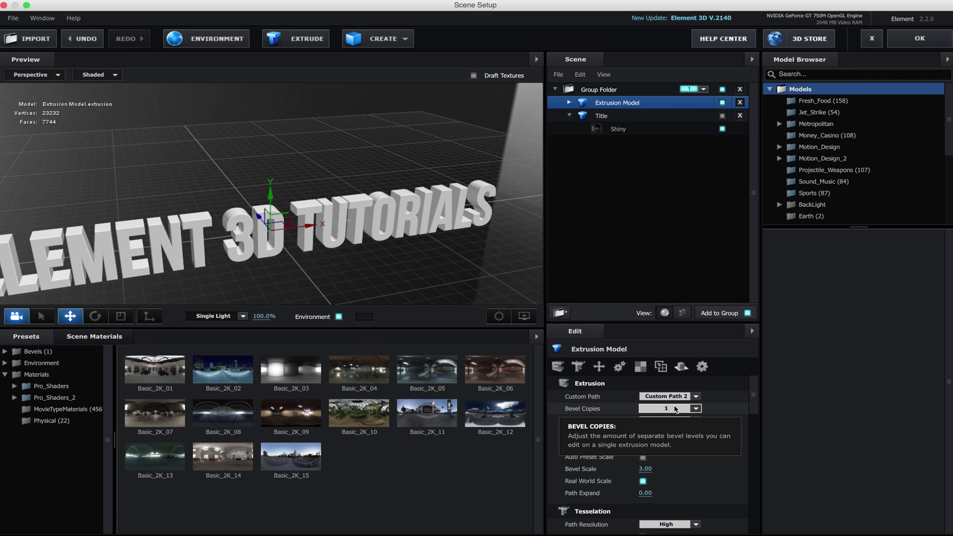
# Unhide the Title model and move ELEMENT 3D TUTORIALS down beneath AV-ULTRA.
pyautogui.click(723, 116)
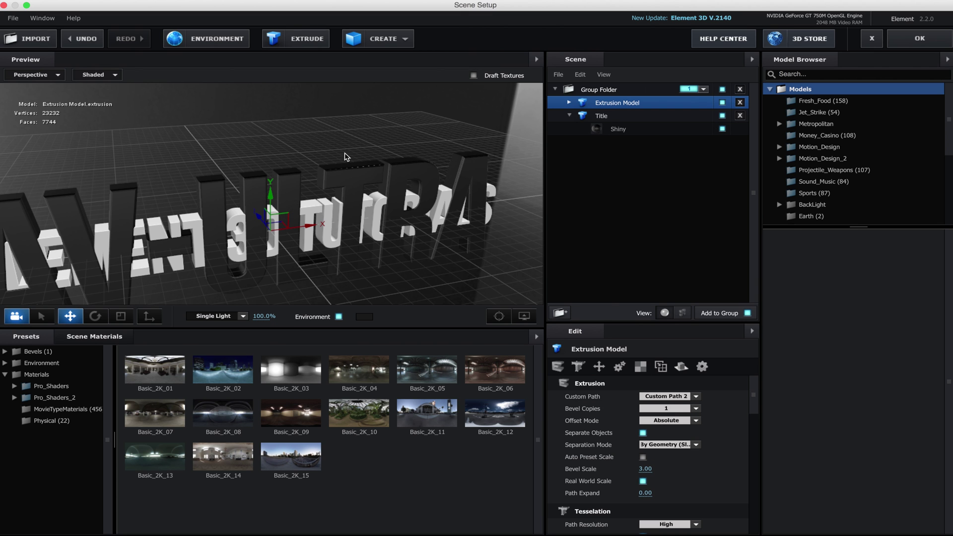
pyautogui.moveTo(355, 157); pyautogui.dragTo(342, 122)
pyautogui.scroll(-3, 338, 122)
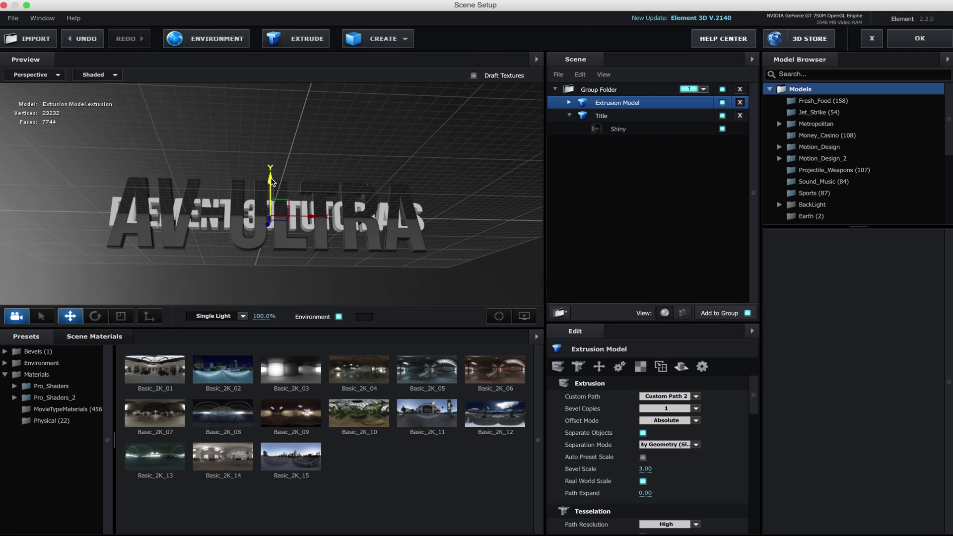
pyautogui.moveTo(272, 181); pyautogui.dragTo(267, 239)
pyautogui.click(33, 353)
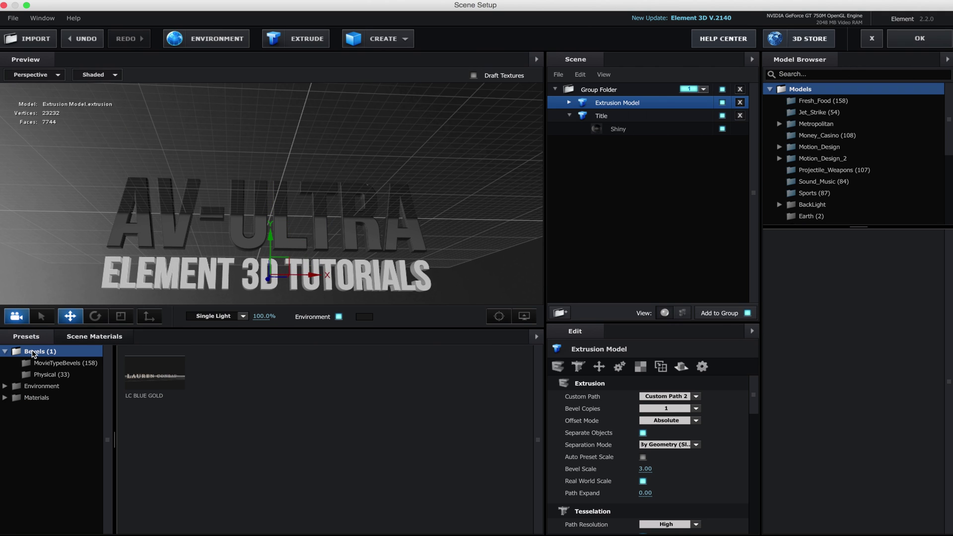
# Apply the Physical Gold_Stripes, then Outline_Black bevel presets to ELEMENT 3D TUTORIALS.
pyautogui.click(59, 375)
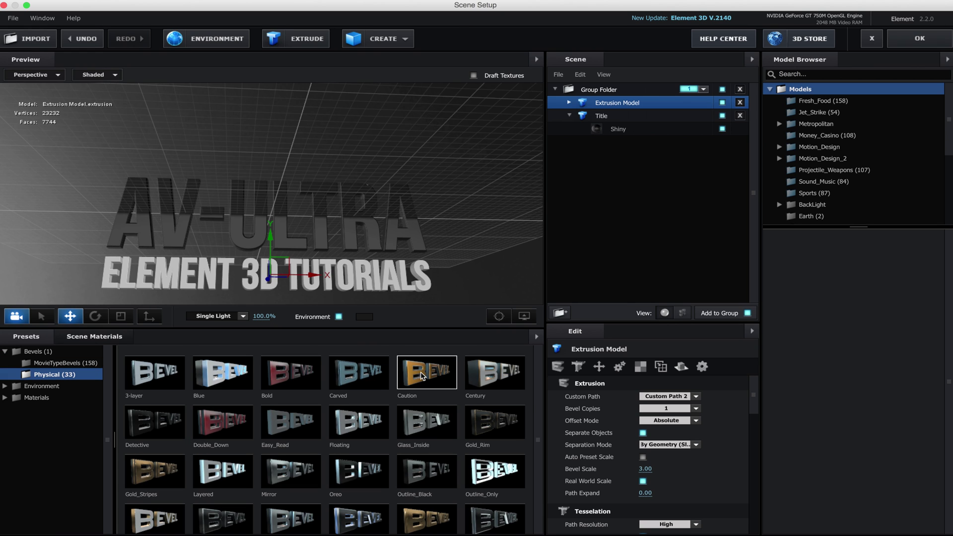
pyautogui.moveTo(162, 466); pyautogui.dragTo(287, 277)
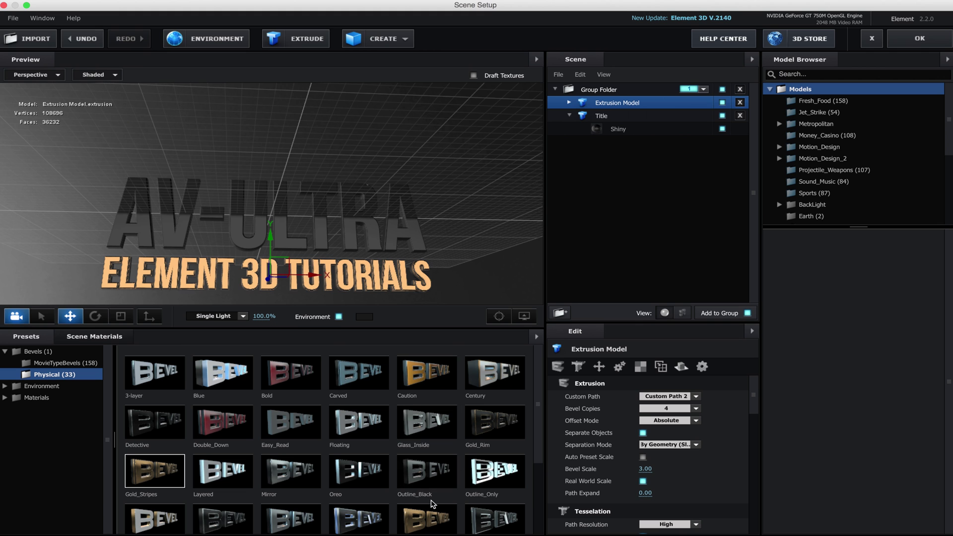
pyautogui.moveTo(429, 469); pyautogui.dragTo(386, 290)
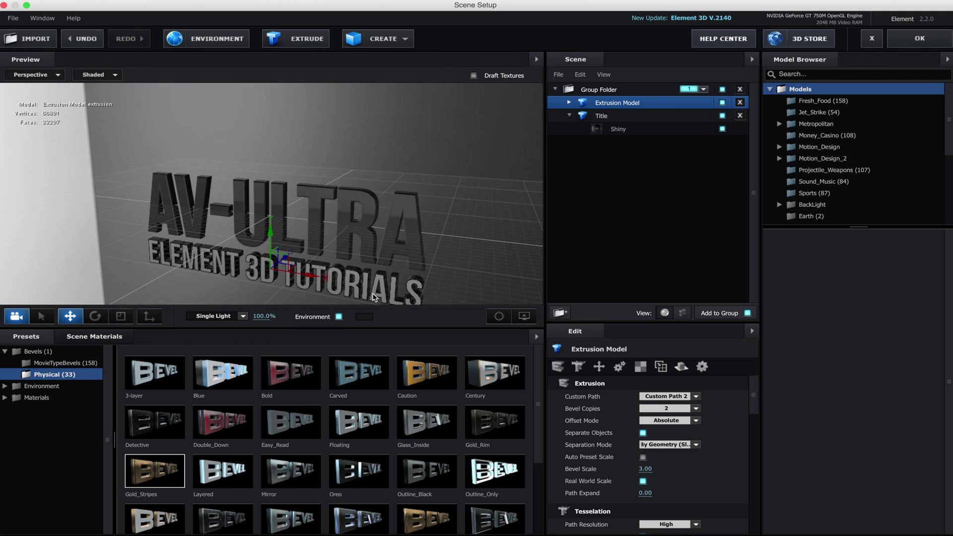
pyautogui.moveTo(373, 297); pyautogui.dragTo(430, 285)
# Close Scene Setup, keep Full Render mode, and undo a test camera orbit.
pyautogui.click(901, 35)
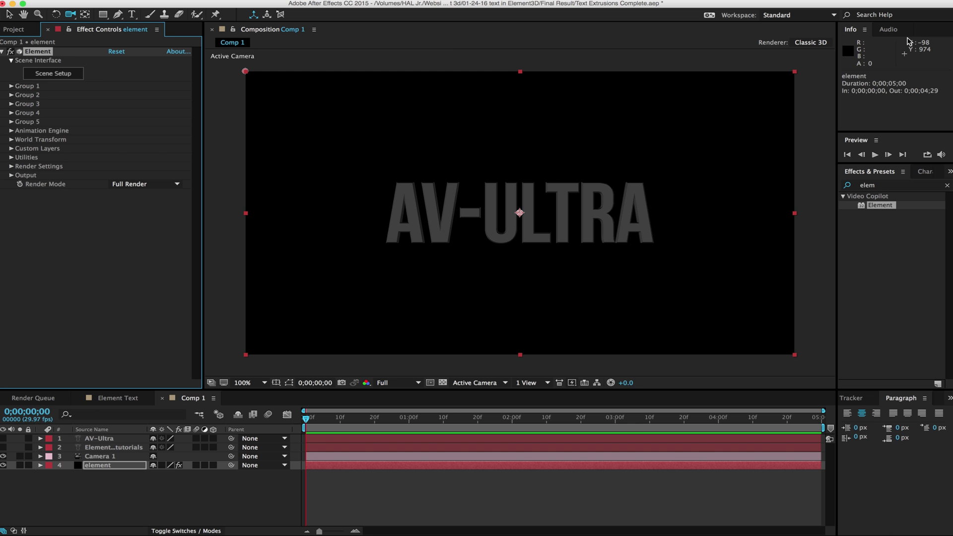
pyautogui.click(150, 184)
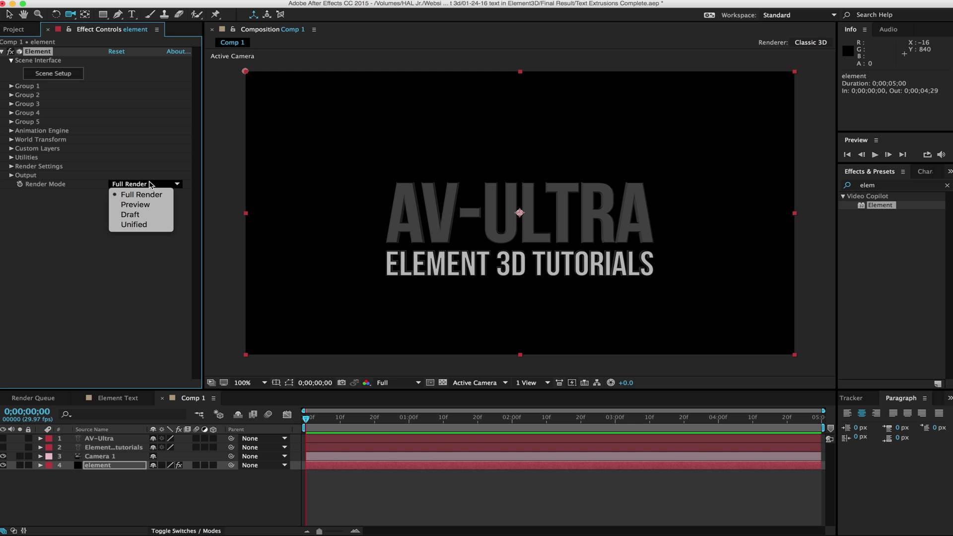
pyautogui.click(164, 325)
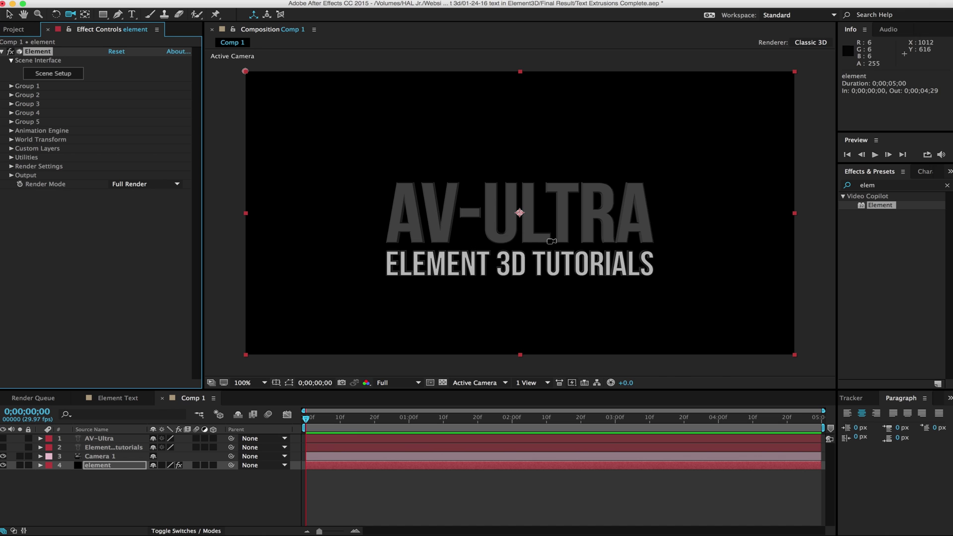
pyautogui.moveTo(538, 241)
pyautogui.mouseDown()
pyautogui.moveTo(523, 248)
pyautogui.moveTo(543, 237)
pyautogui.mouseUp()
pyautogui.press('super+z')
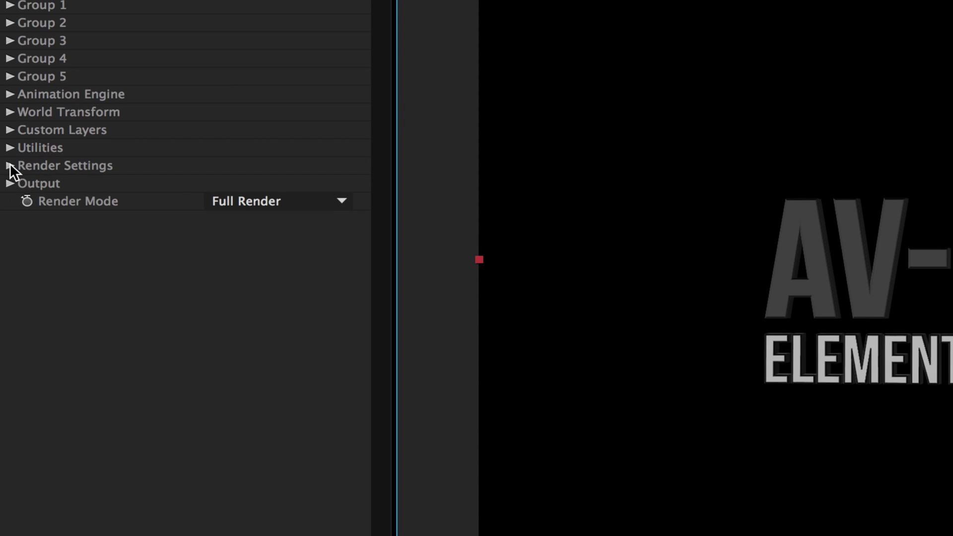
# Turn on Show in BG under Render Settings > Physical Environment.
pyautogui.click(11, 167)
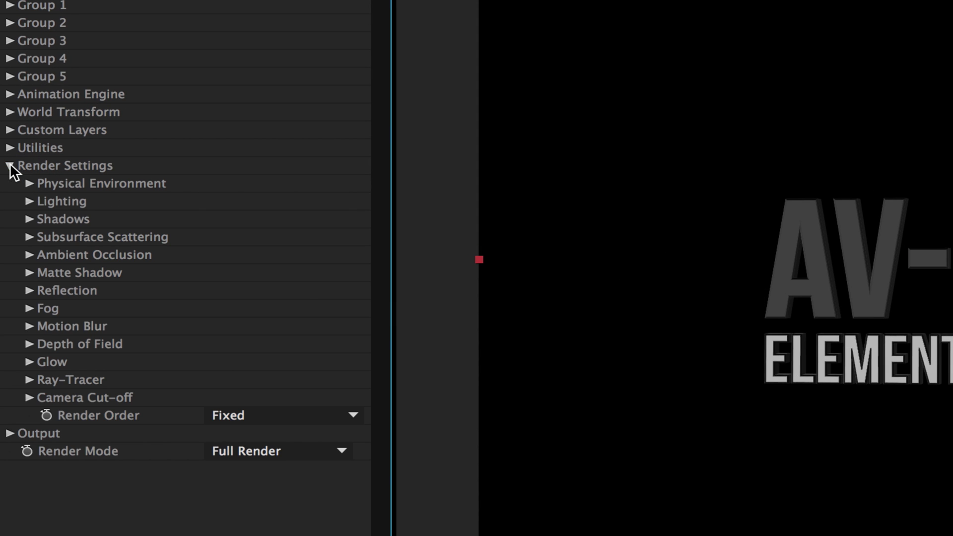
pyautogui.click(29, 184)
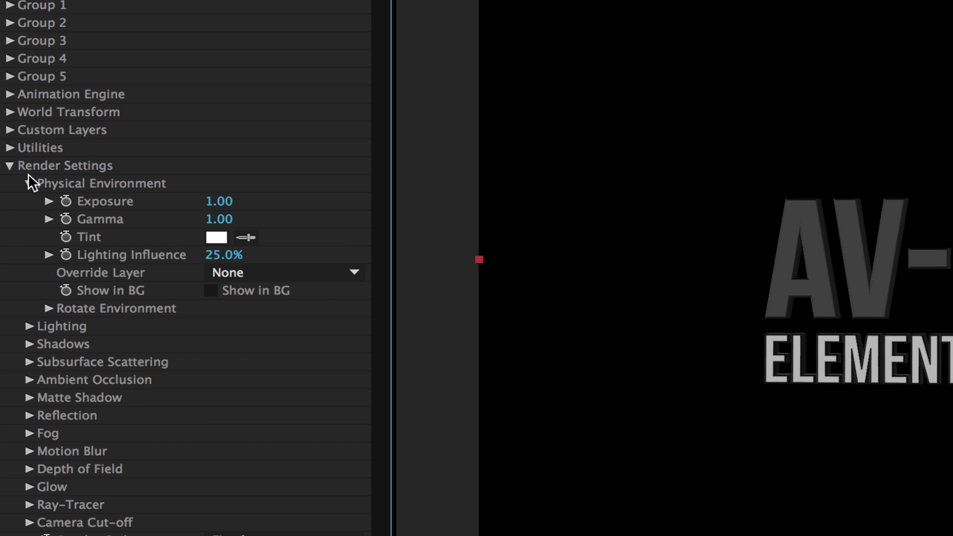
pyautogui.click(211, 291)
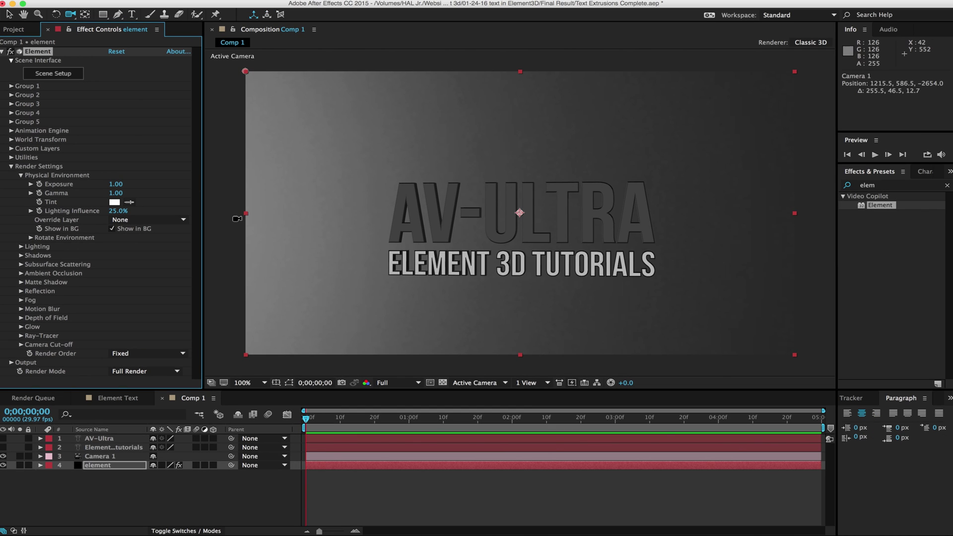
# Set Rotate Environment to X 105°, Y 62°, Z 118°.
pyautogui.click(30, 238)
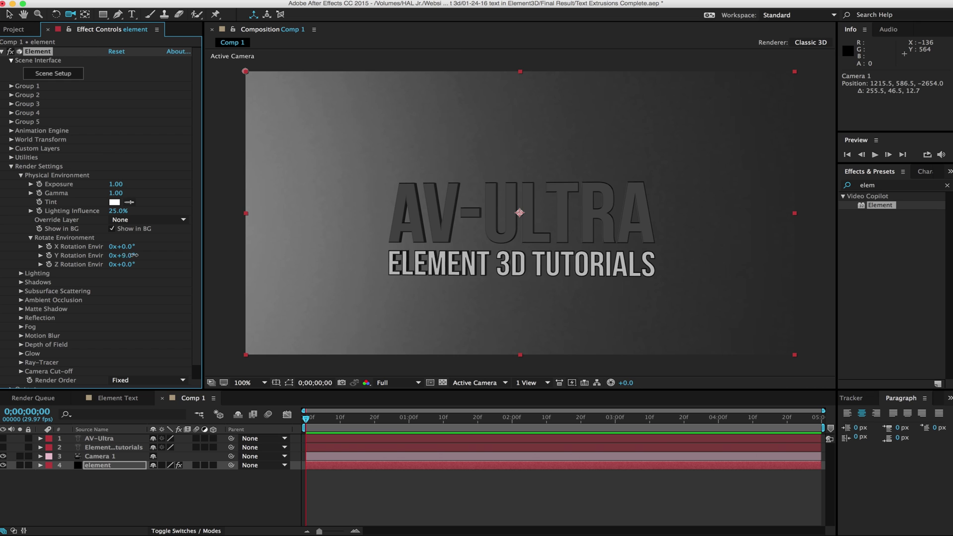
pyautogui.moveTo(133, 256); pyautogui.dragTo(187, 265)
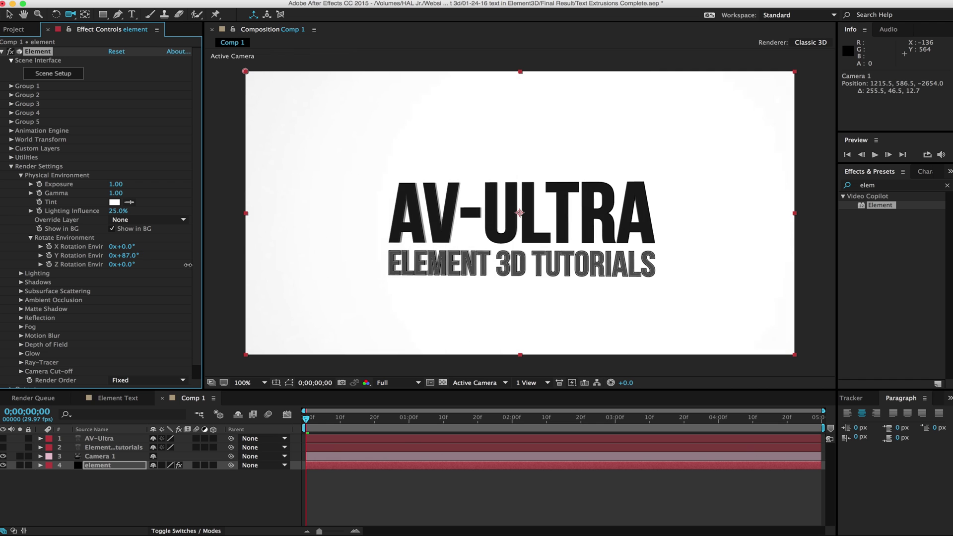
pyautogui.hotkey('ctrl', 'z')
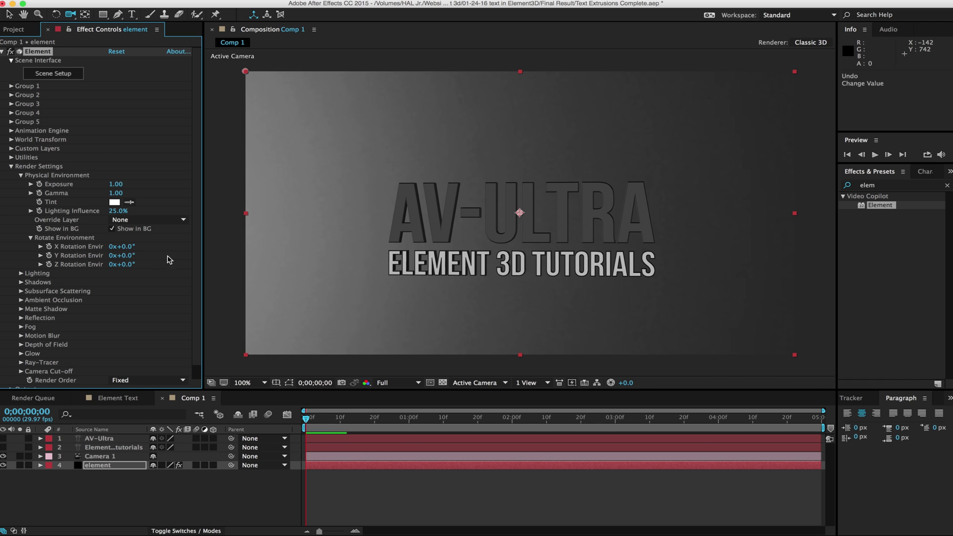
pyautogui.moveTo(125, 248); pyautogui.dragTo(210, 274)
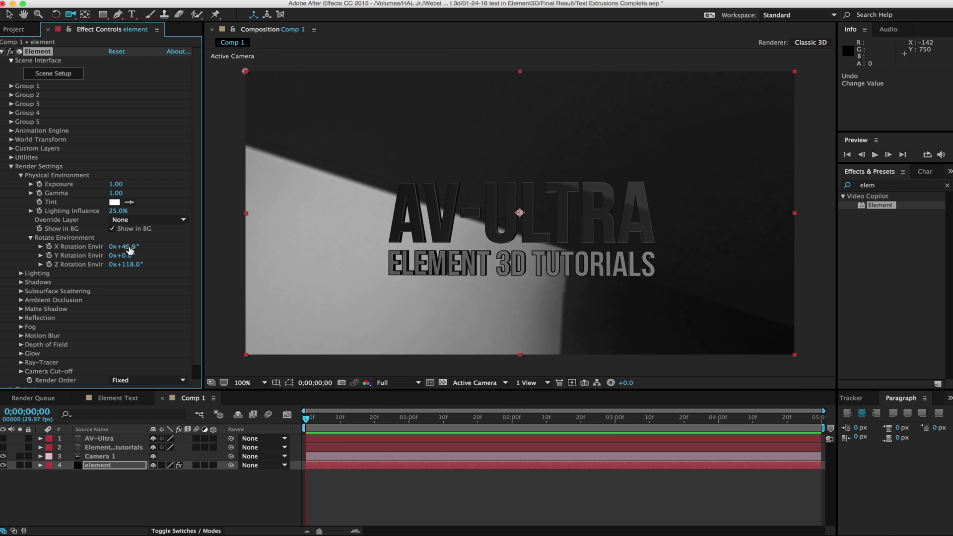
pyautogui.moveTo(131, 246); pyautogui.dragTo(160, 246)
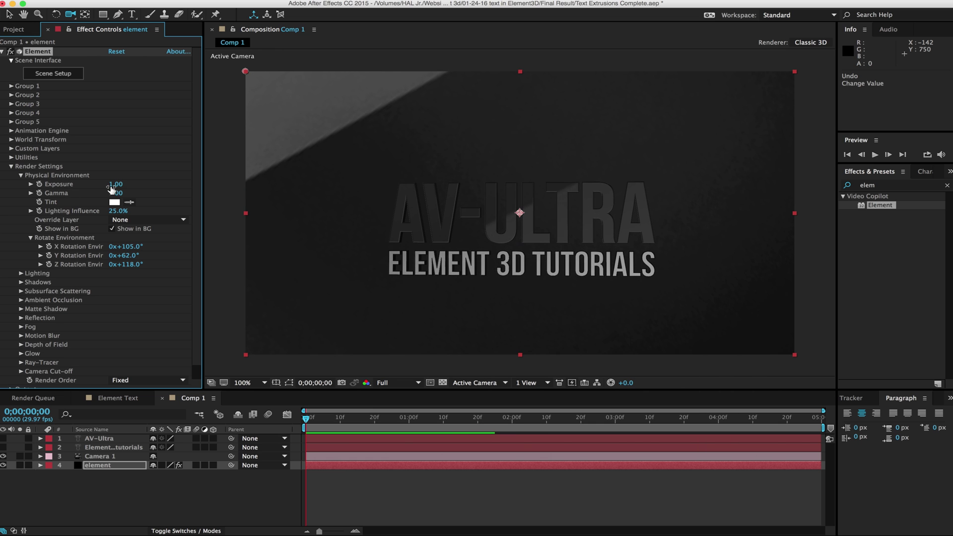
# Scrub environment Exposure to 1.83 and Gamma to 1.33.
pyautogui.moveTo(116, 184); pyautogui.dragTo(166, 188)
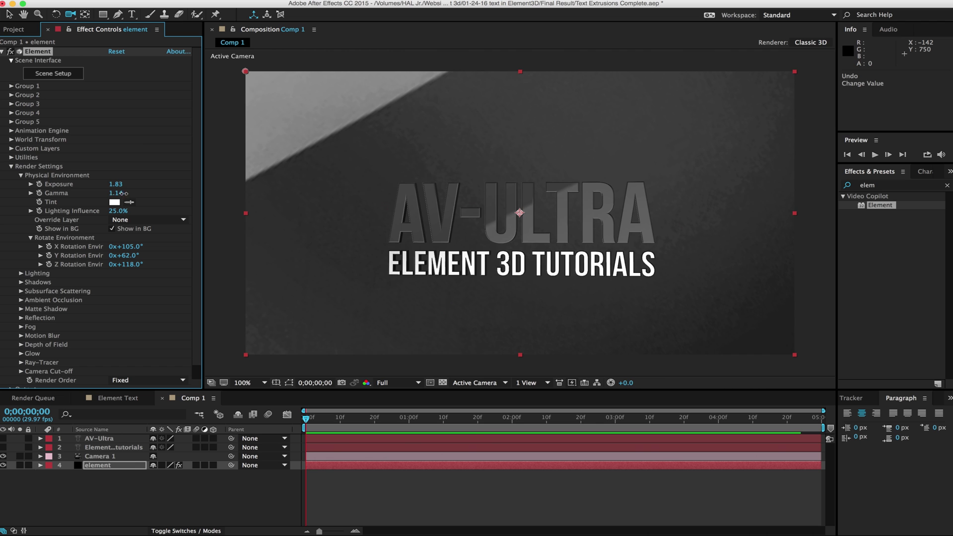
pyautogui.moveTo(129, 194); pyautogui.dragTo(130, 193)
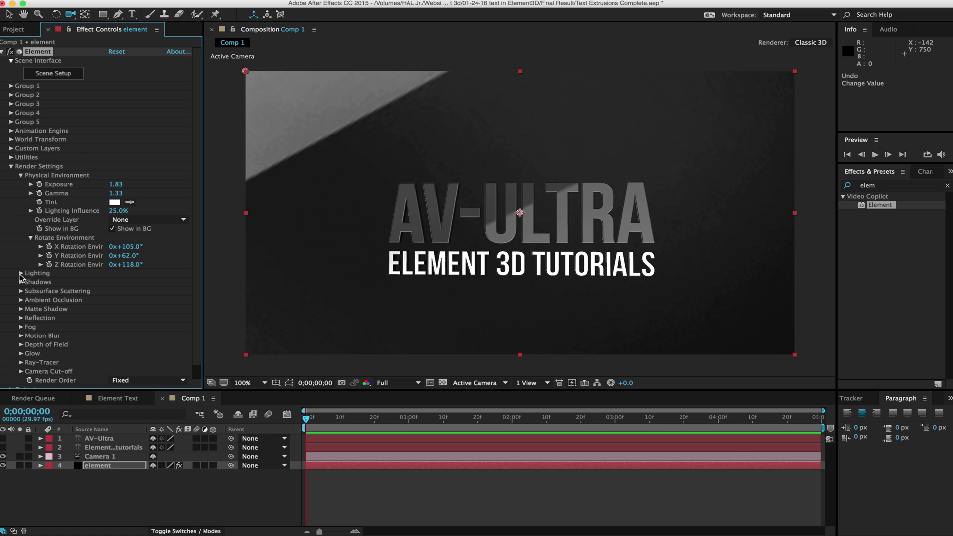
# Expand the Ambient Occlusion settings and dolly the camera closer to the titles.
pyautogui.click(21, 300)
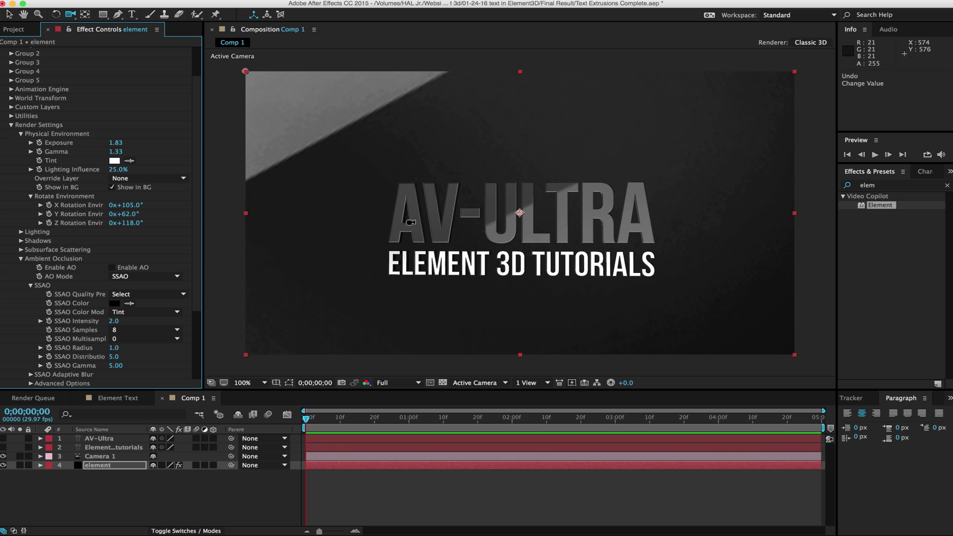
pyautogui.press('c')
pyautogui.click(414, 243)
pyautogui.moveTo(414, 243); pyautogui.dragTo(435, 87)
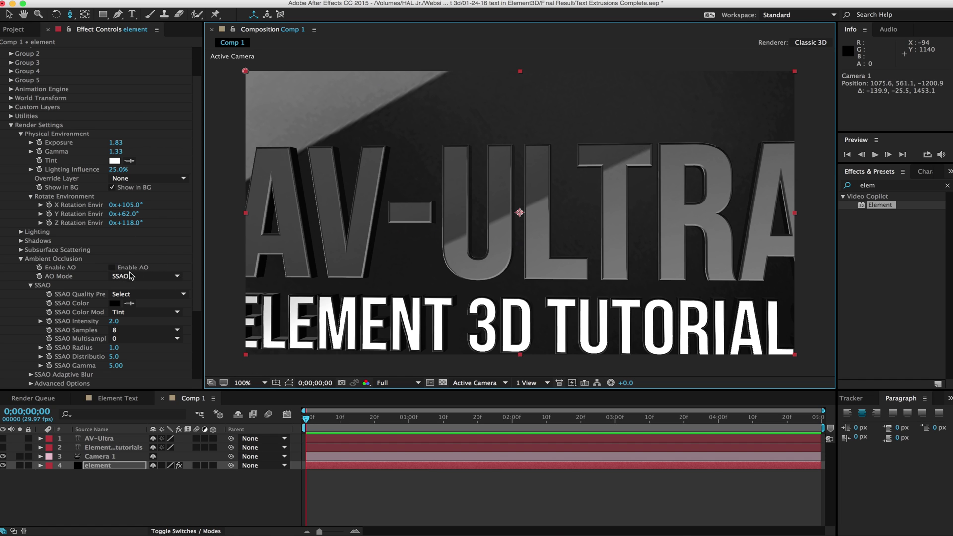
# Enable AO and raise SSAO Intensity, viewing the titles from an angle.
pyautogui.click(114, 269)
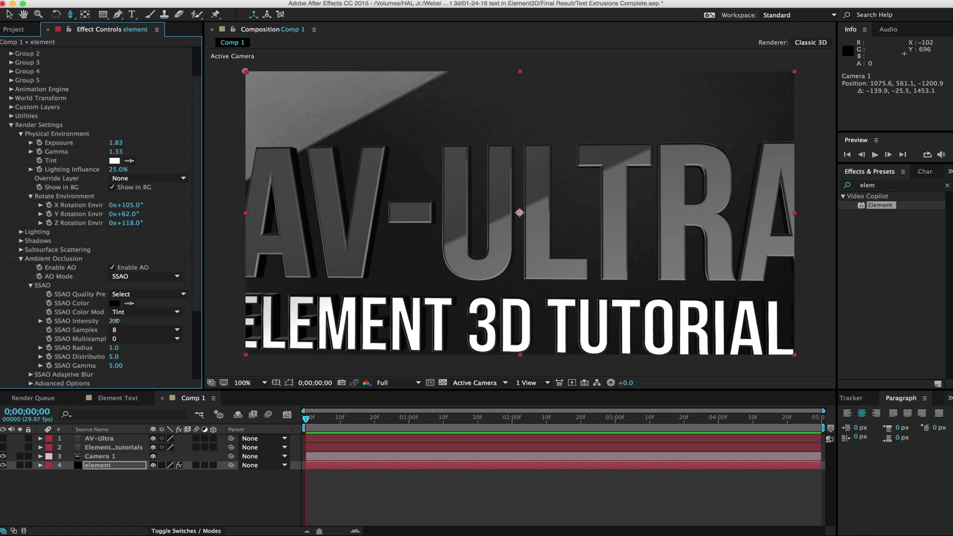
pyautogui.moveTo(114, 321); pyautogui.dragTo(229, 321)
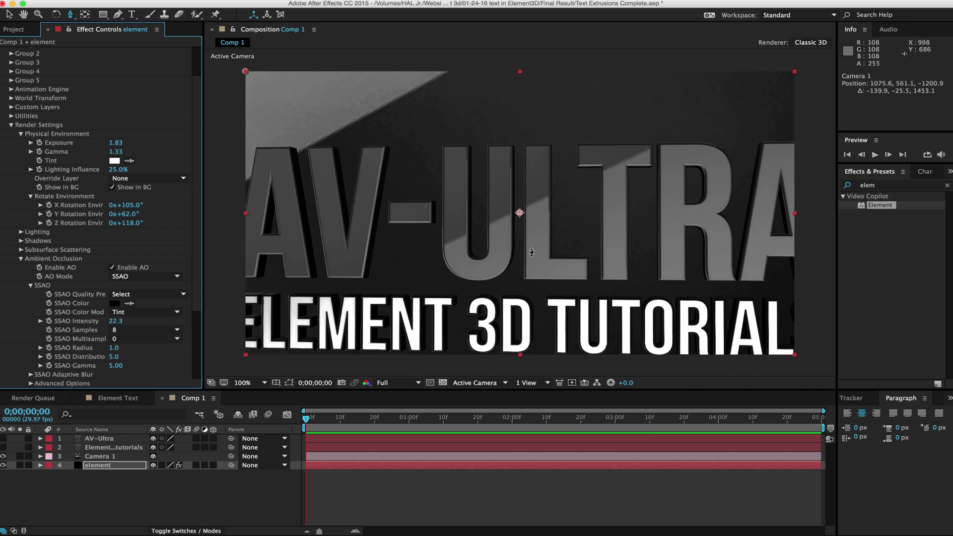
pyautogui.click(304, 217)
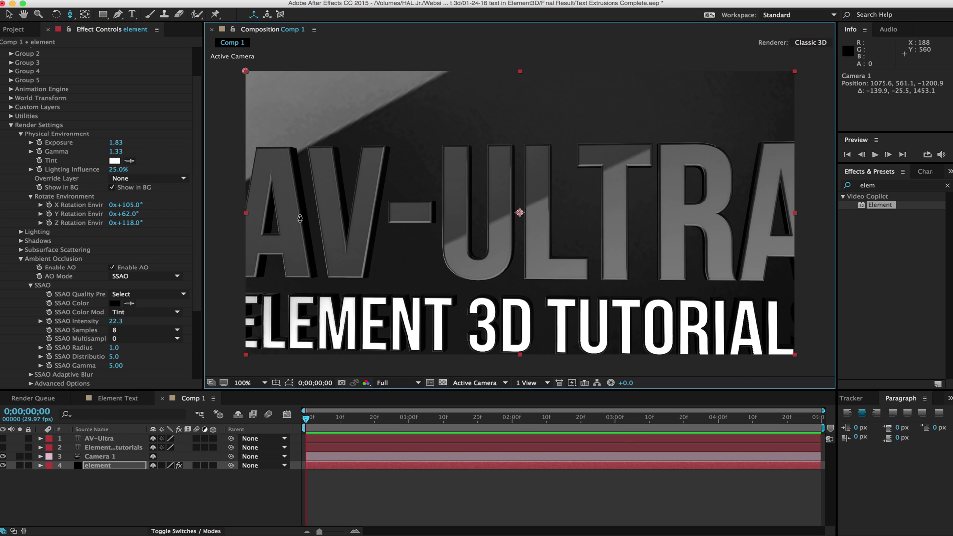
pyautogui.press('c')
pyautogui.moveTo(300, 218); pyautogui.dragTo(365, 208)
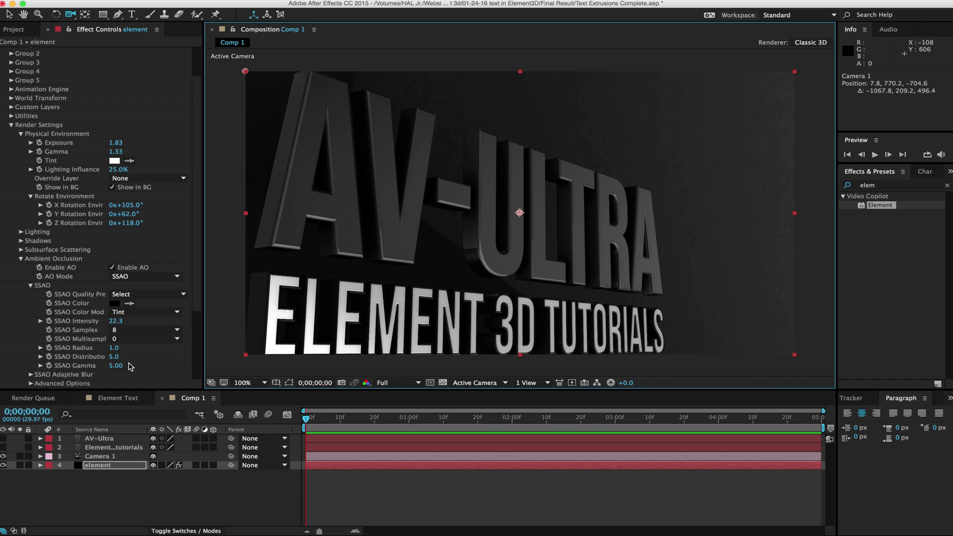
pyautogui.click(115, 321)
pyautogui.click(115, 321)
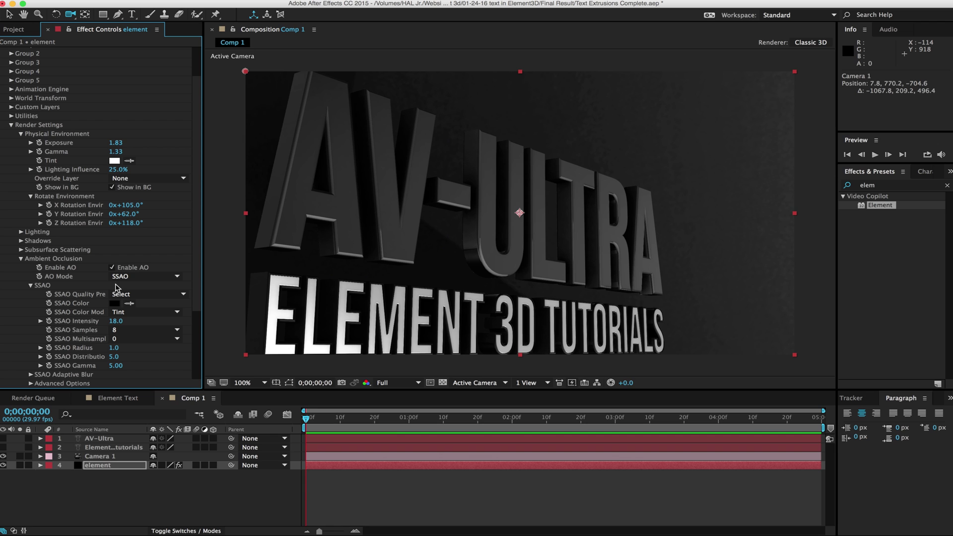
# Toggle ambient occlusion off and on to compare the render, leaving it on.
pyautogui.click(112, 267)
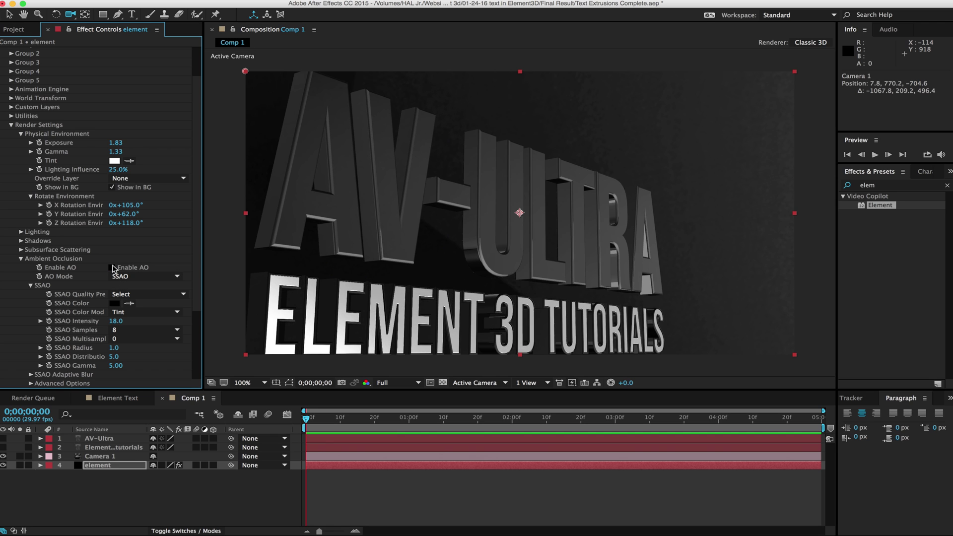
pyautogui.click(112, 267)
pyautogui.click(112, 268)
pyautogui.click(112, 267)
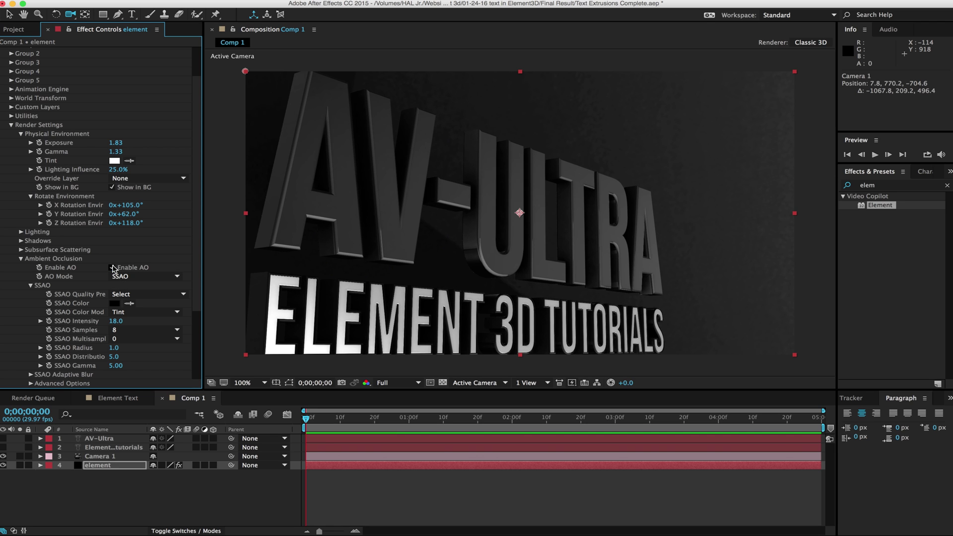
pyautogui.click(112, 268)
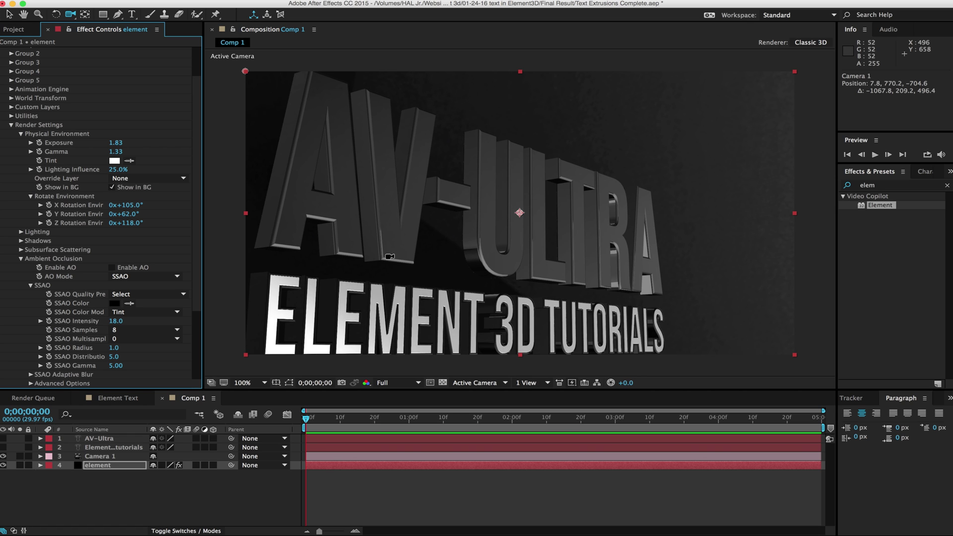
pyautogui.click(112, 268)
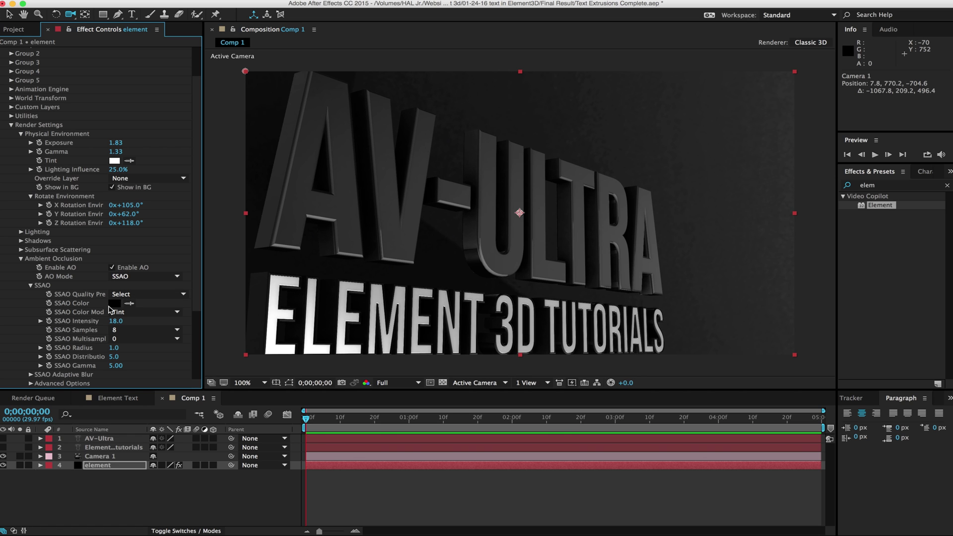
# Lower SSAO Intensity to 10.5 and orbit the camera for a new view.
pyautogui.moveTo(107, 321); pyautogui.dragTo(75, 327)
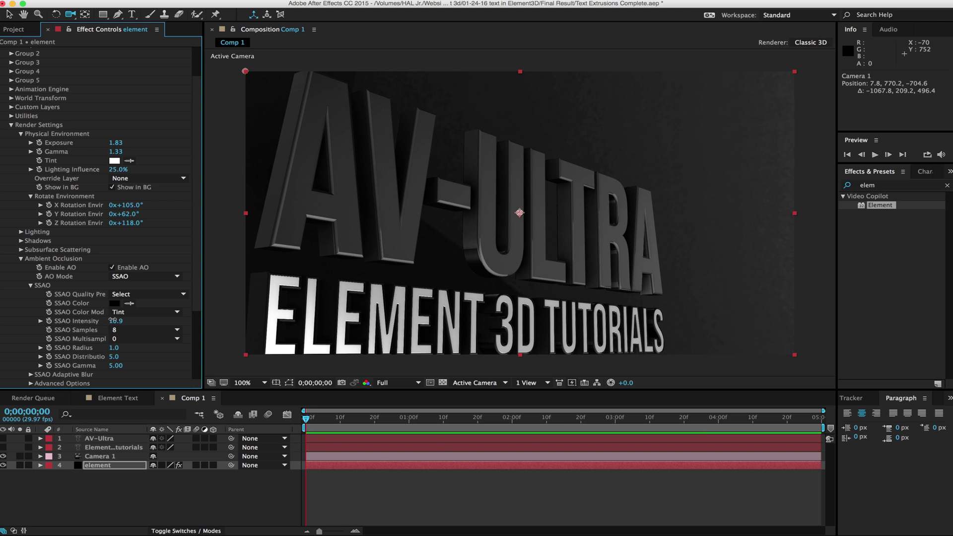
pyautogui.scroll(-3, 73, 346)
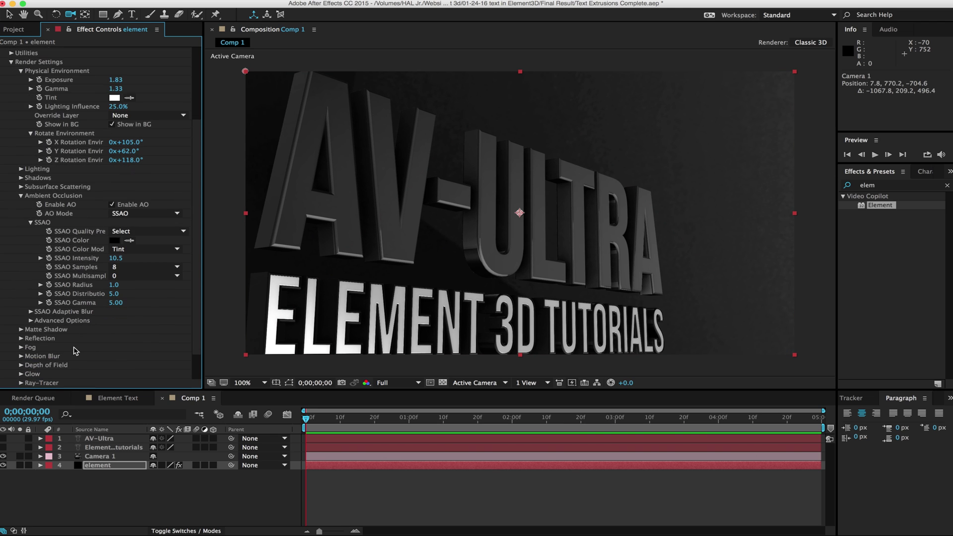
pyautogui.scroll(4, 74, 351)
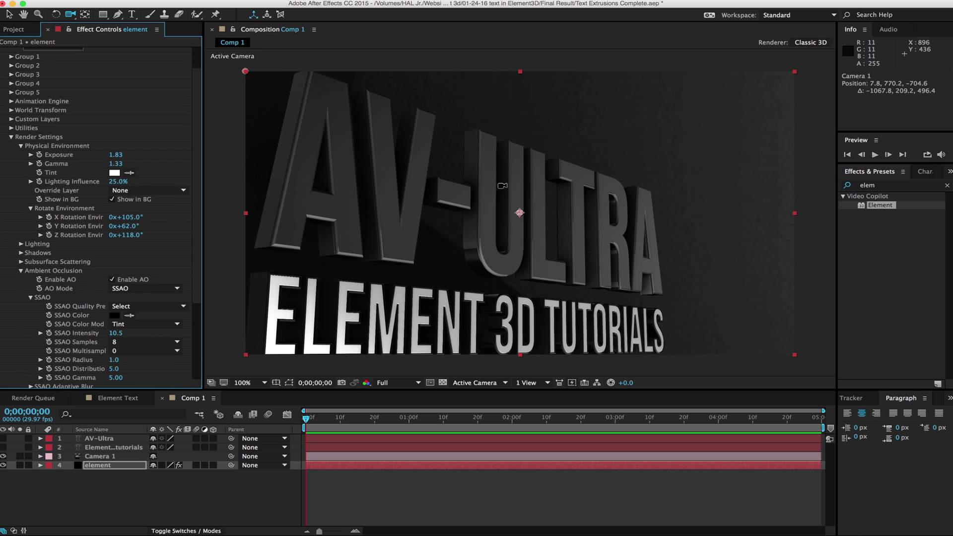
pyautogui.click(481, 188)
pyautogui.moveTo(481, 189); pyautogui.dragTo(440, 190)
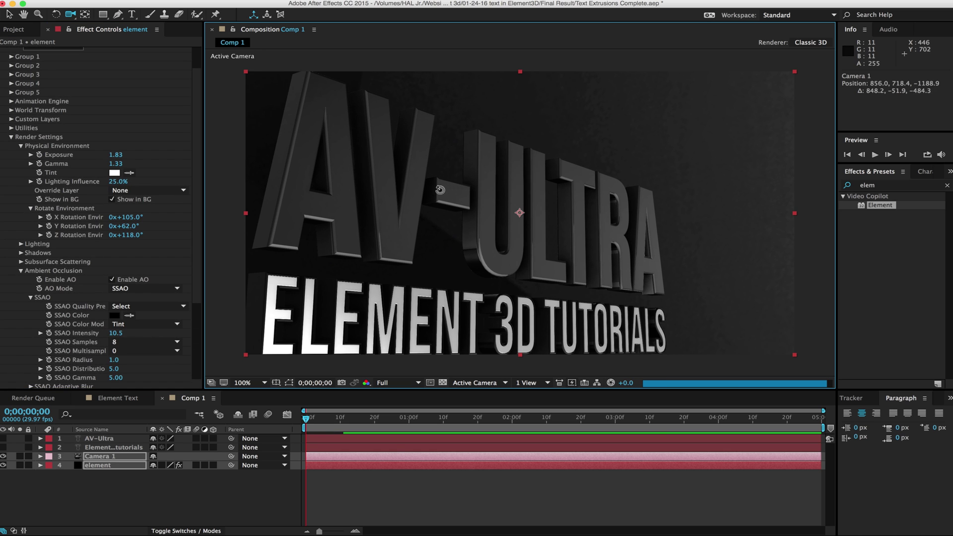
pyautogui.click(76, 467)
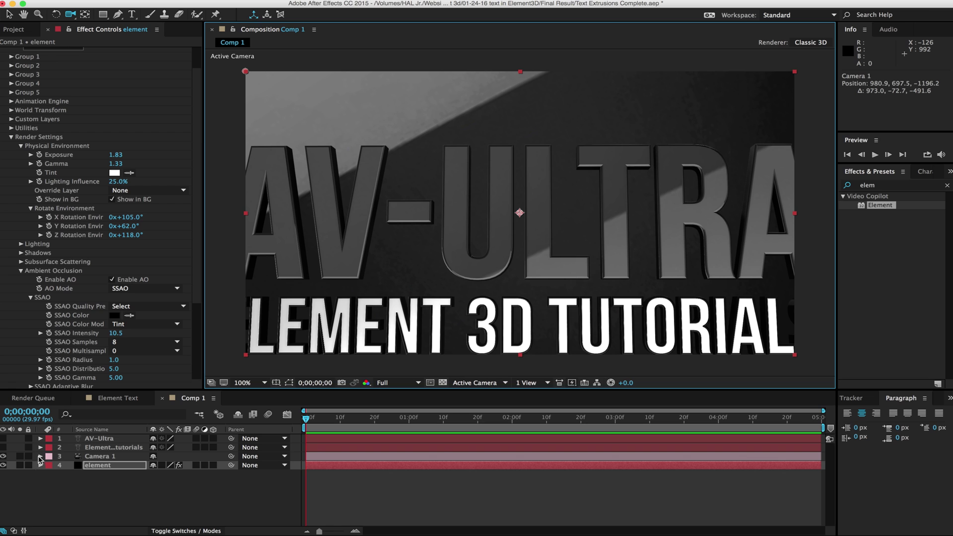
# Orbit Camera 1 to view the titles from the side, then undo back to the straight-on front view.
pyautogui.click(40, 456)
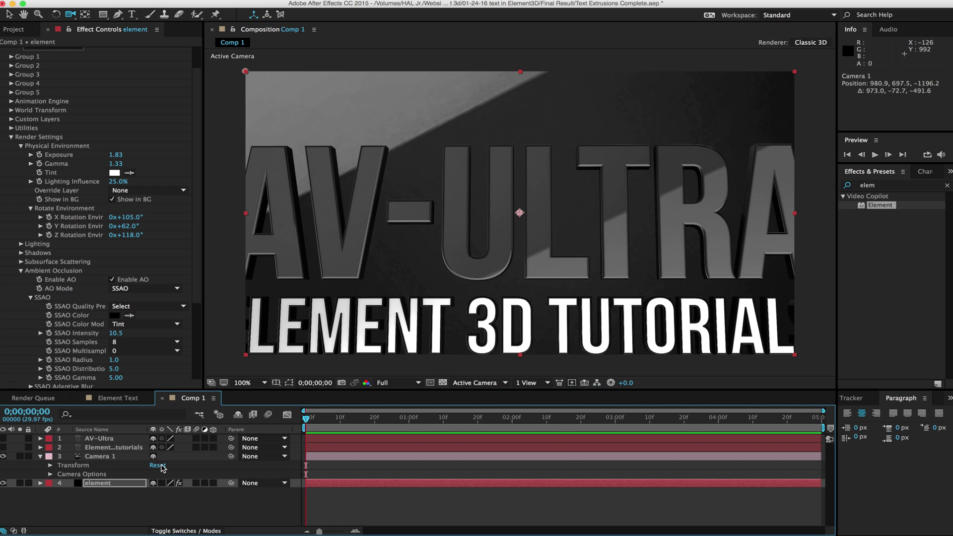
pyautogui.press('super+z')
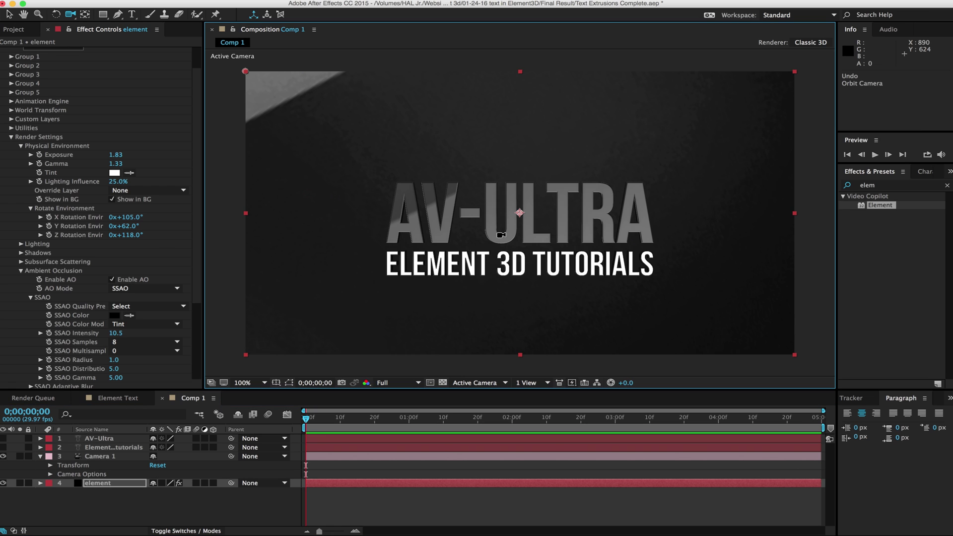
pyautogui.moveTo(492, 236); pyautogui.dragTo(513, 229)
pyautogui.moveTo(517, 228); pyautogui.dragTo(549, 222)
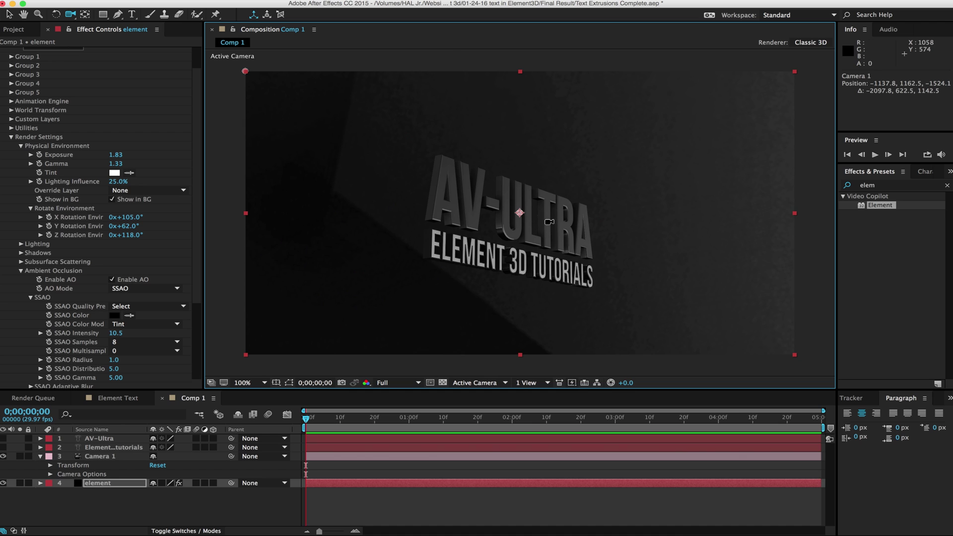
pyautogui.press('super+z')
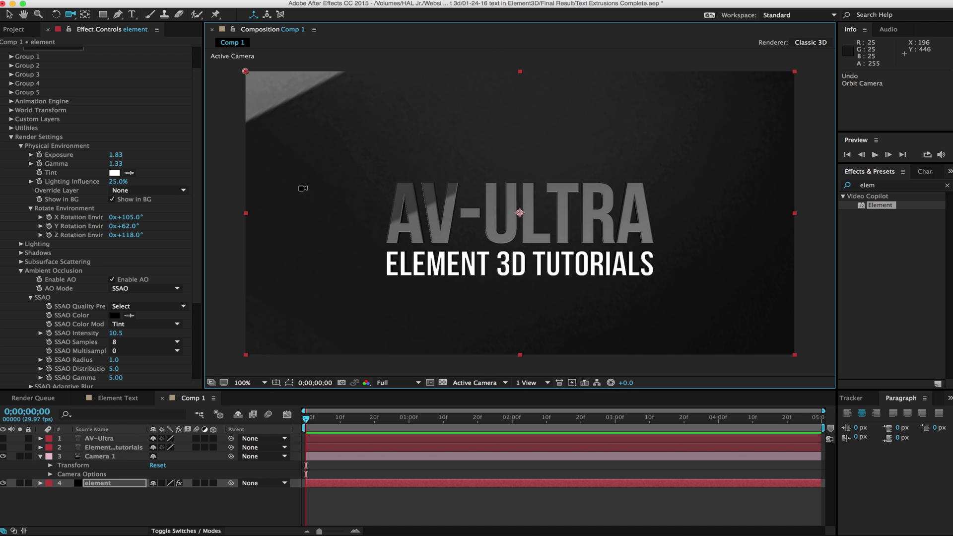
pyautogui.scroll(3, 54, 85)
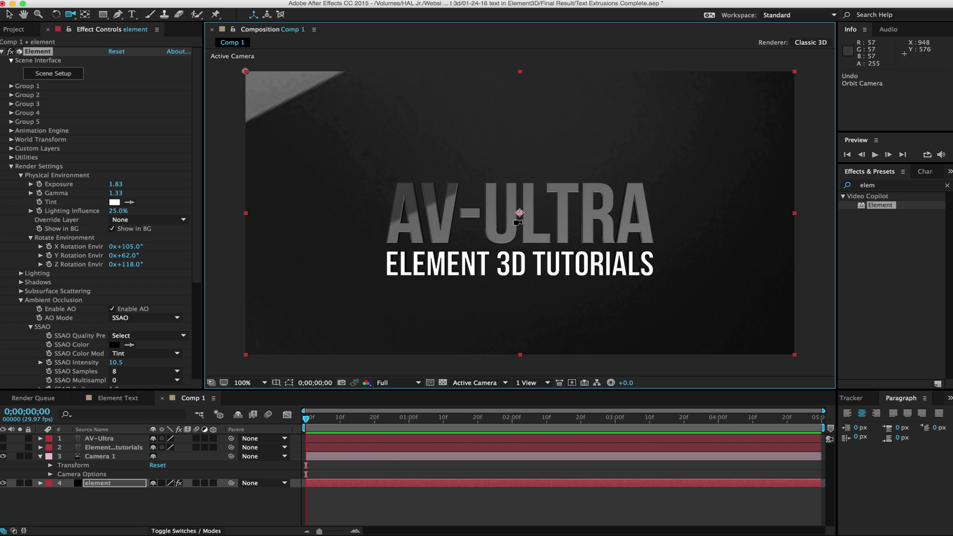
# Expand Group 1, open the Element 3D Scene Setup, and accept it unchanged.
pyautogui.click(11, 86)
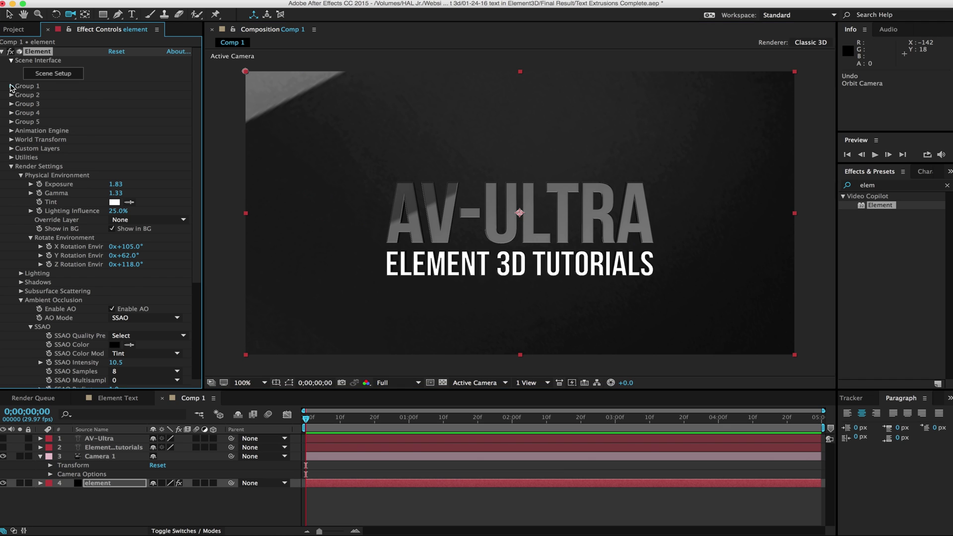
pyautogui.click(60, 75)
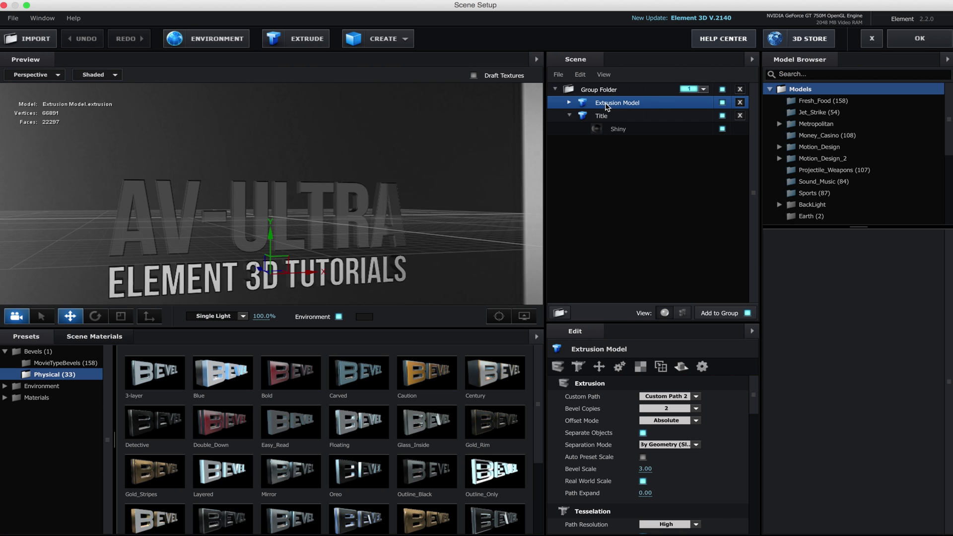
pyautogui.click(920, 38)
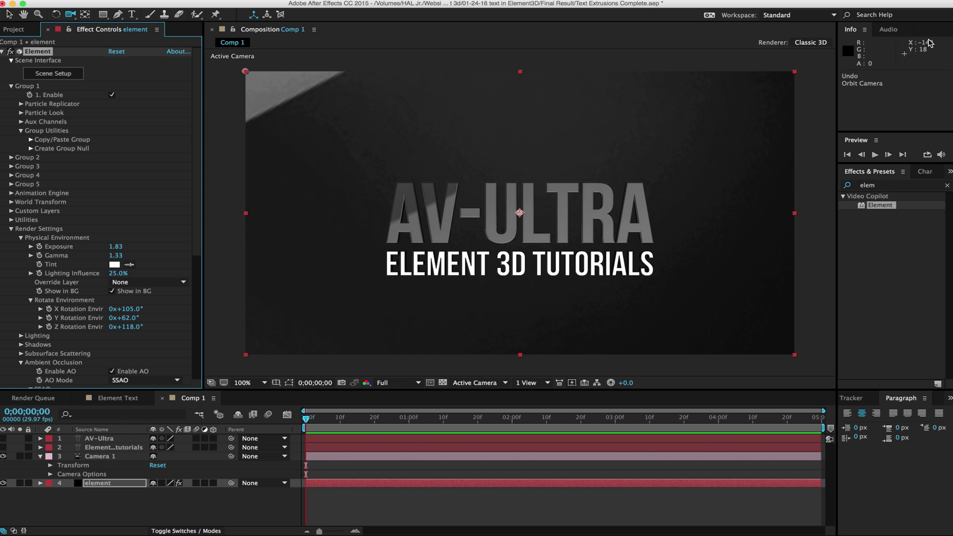
# Set Group 1 Particle Size to 15.60 and raise Position XY to 960, 437.
pyautogui.click(21, 113)
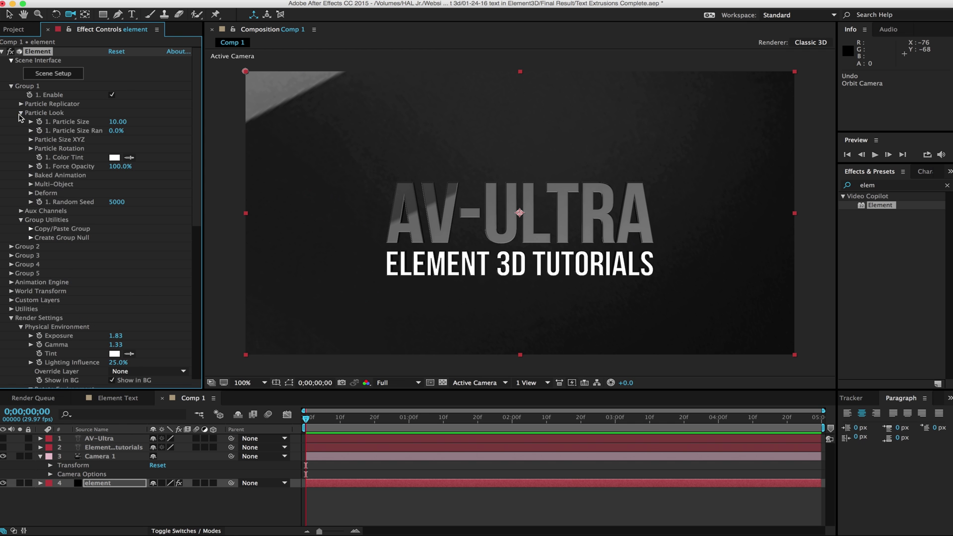
pyautogui.moveTo(131, 121); pyautogui.dragTo(153, 129)
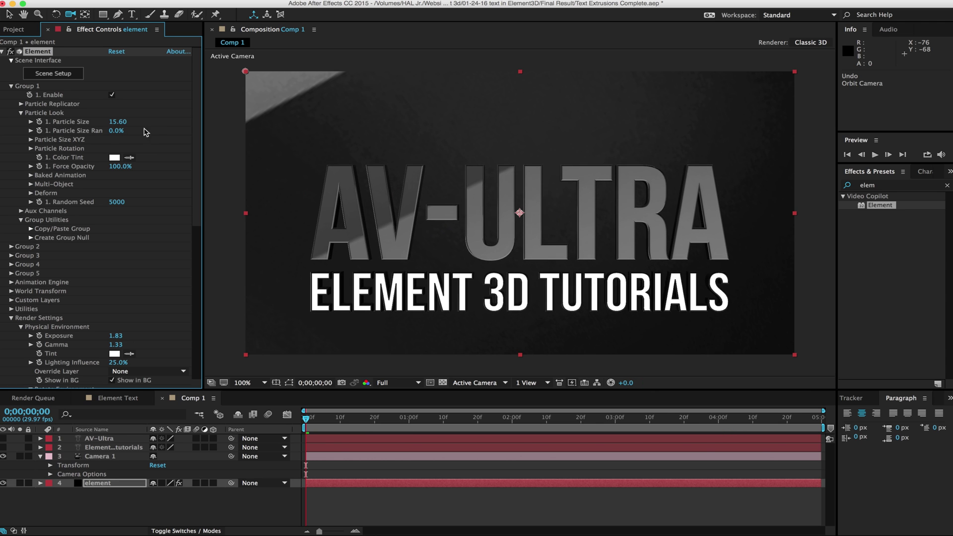
pyautogui.click(21, 103)
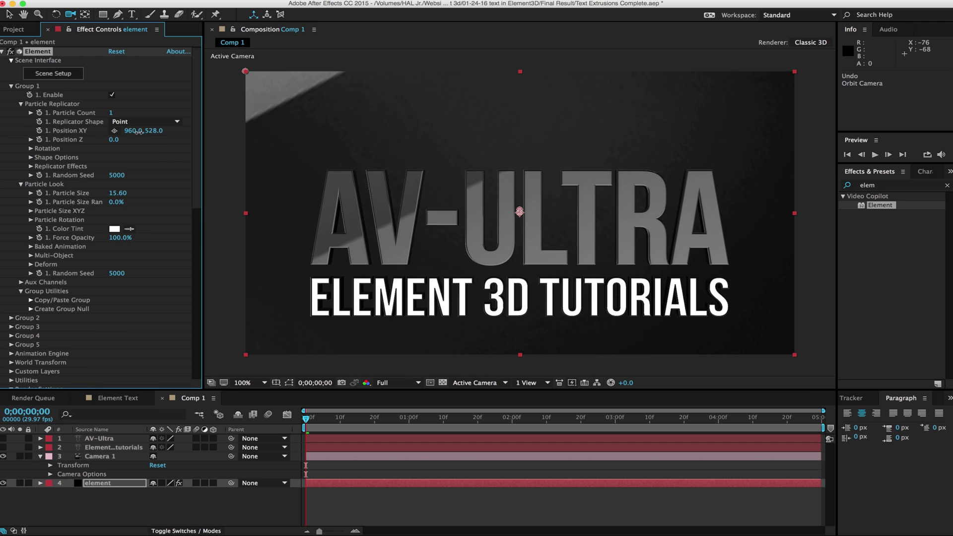
pyautogui.moveTo(159, 131); pyautogui.dragTo(89, 136)
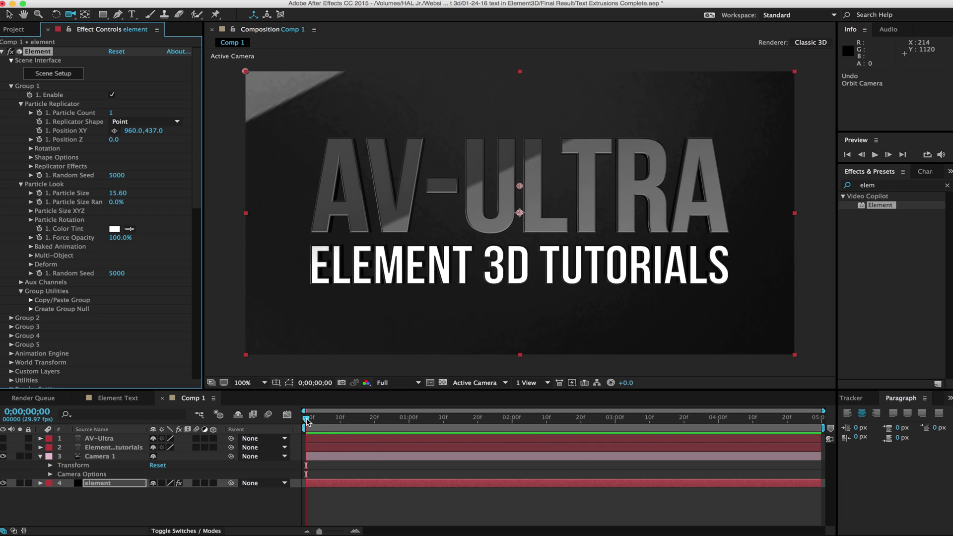
pyautogui.moveTo(307, 419); pyautogui.dragTo(617, 421)
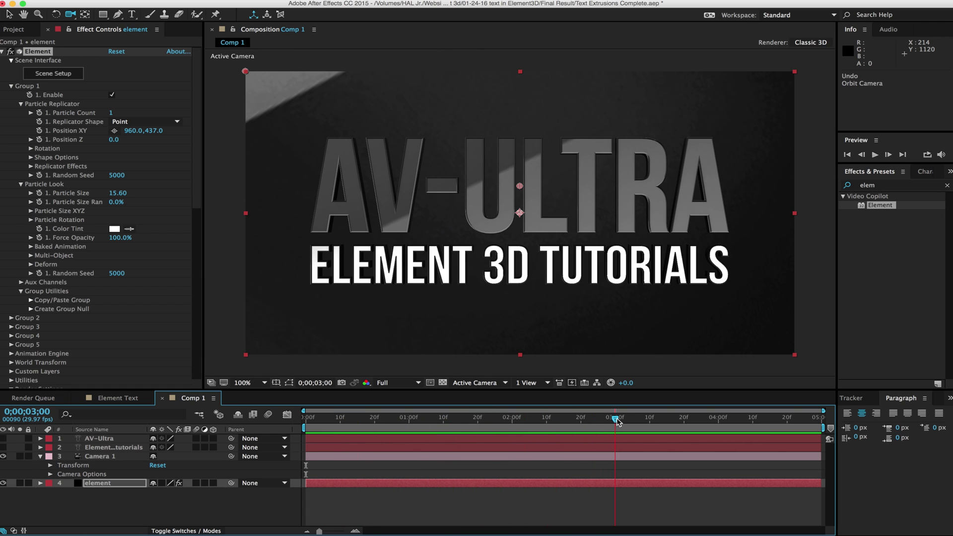
# Keyframe Camera 1's Transform at 3 seconds, then return to the start of the composition.
pyautogui.click(100, 456)
pyautogui.click(50, 465)
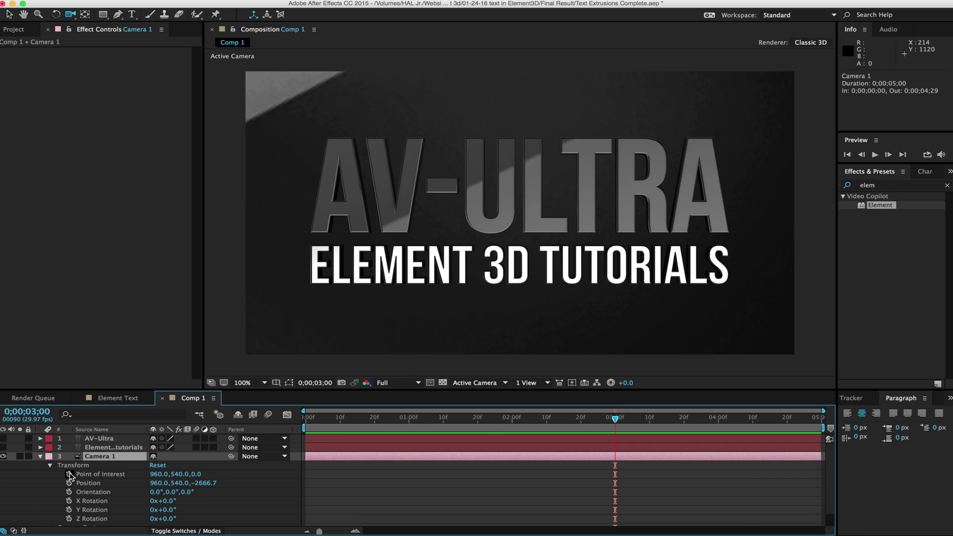
pyautogui.scroll(-1, 199, 461)
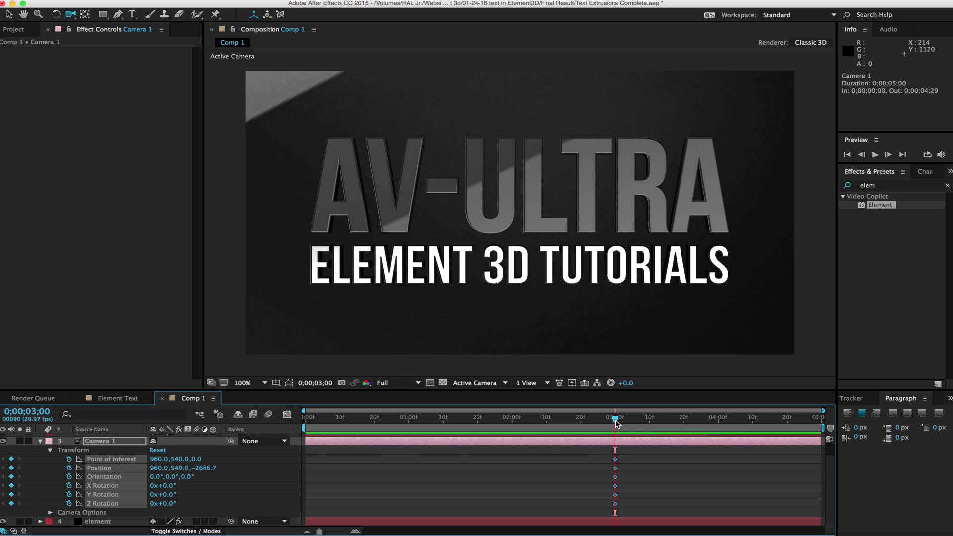
pyautogui.moveTo(615, 420); pyautogui.dragTo(609, 421)
pyautogui.moveTo(541, 423); pyautogui.dragTo(261, 417)
# Orbit and pan the camera into an angled close starting view, then check the move.
pyautogui.moveTo(406, 224); pyautogui.dragTo(465, 215)
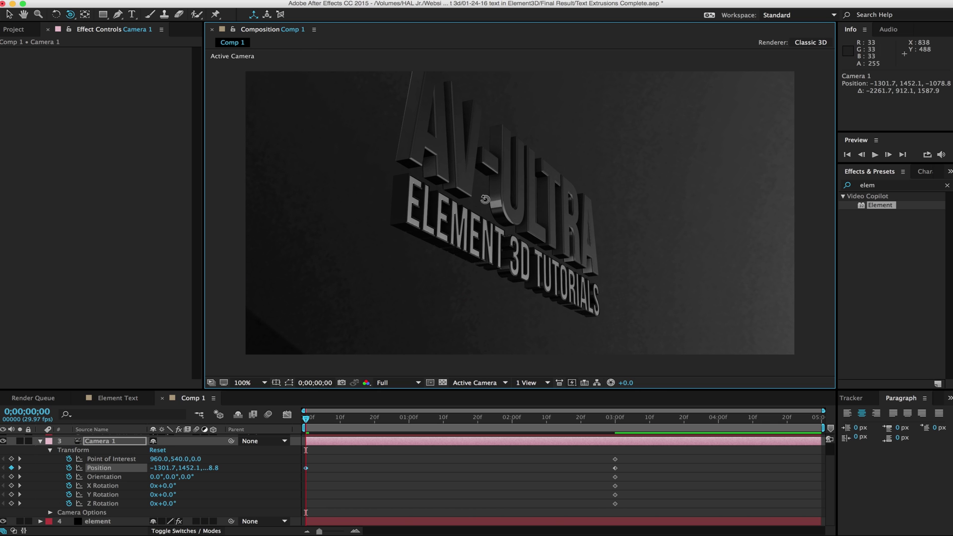
pyautogui.press('c')
pyautogui.moveTo(494, 193); pyautogui.dragTo(497, 225)
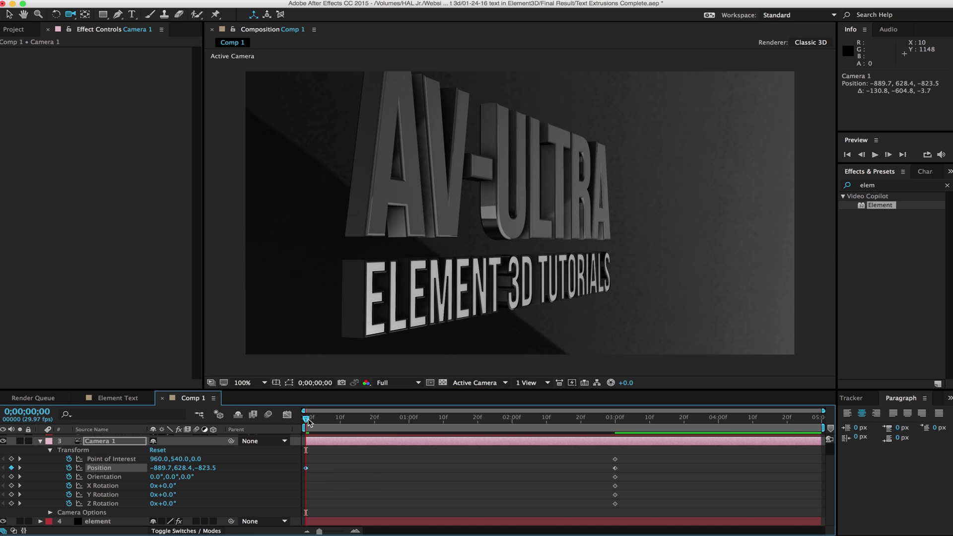
pyautogui.moveTo(306, 418); pyautogui.dragTo(615, 433)
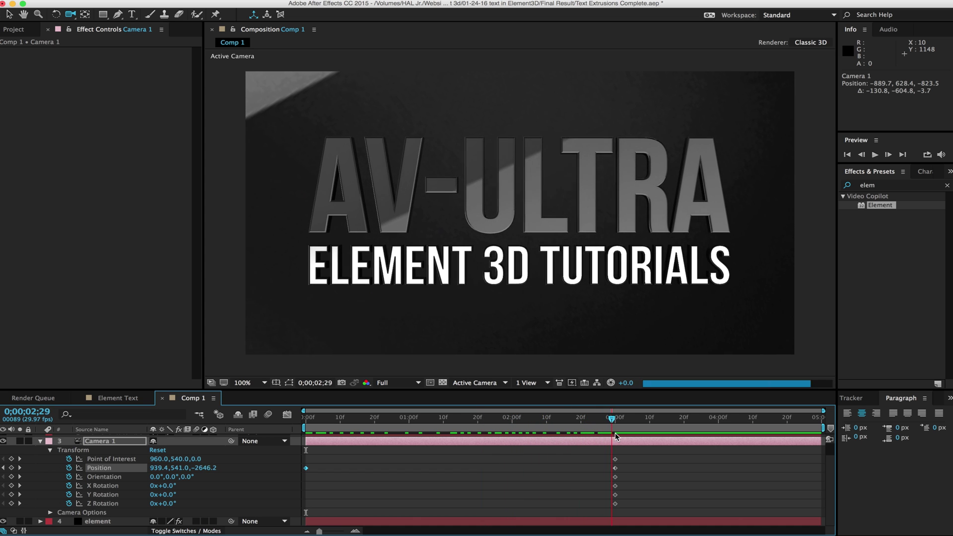
pyautogui.moveTo(637, 506); pyautogui.dragTo(606, 454)
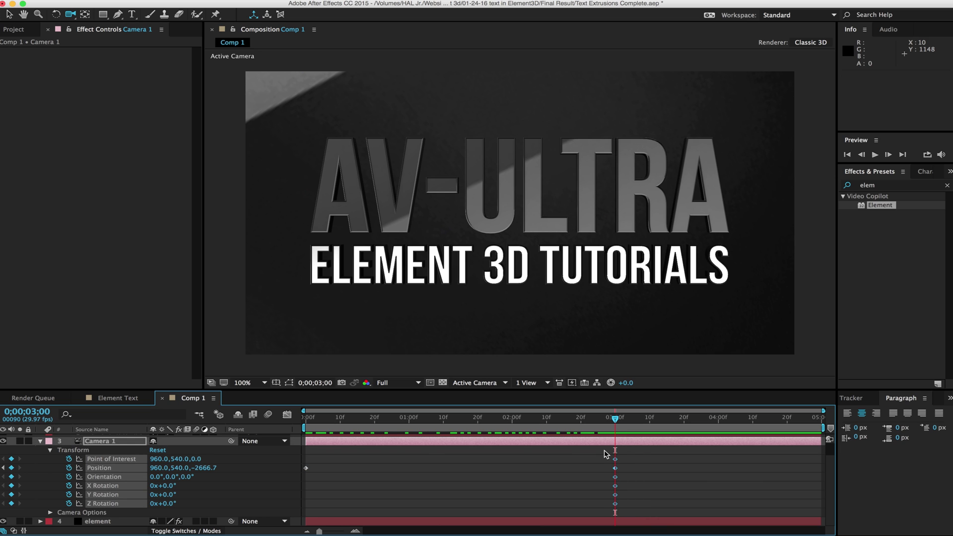
# Apply Easy Ease to Camera 1's keyframes at 3 seconds.
pyautogui.rightClick(615, 459)
pyautogui.moveTo(633, 529)
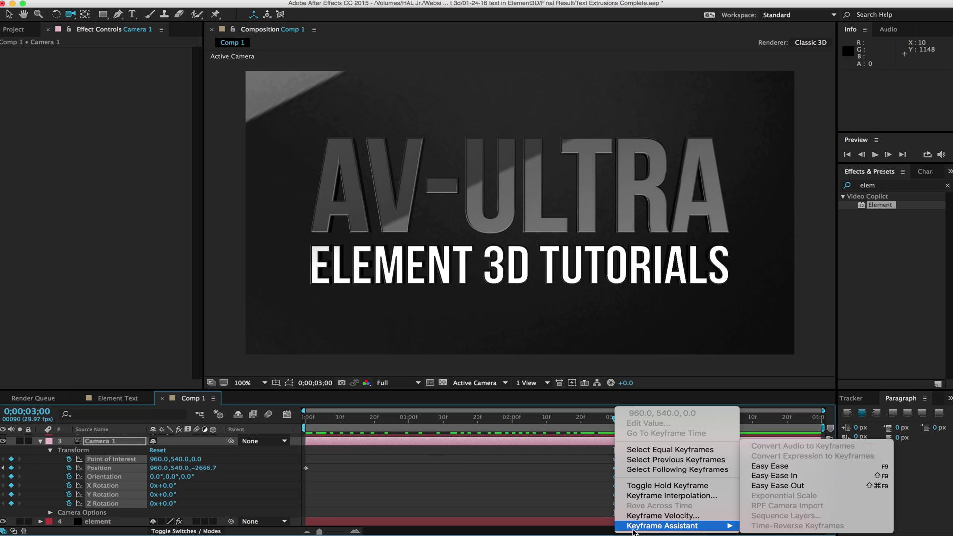
pyautogui.click(789, 467)
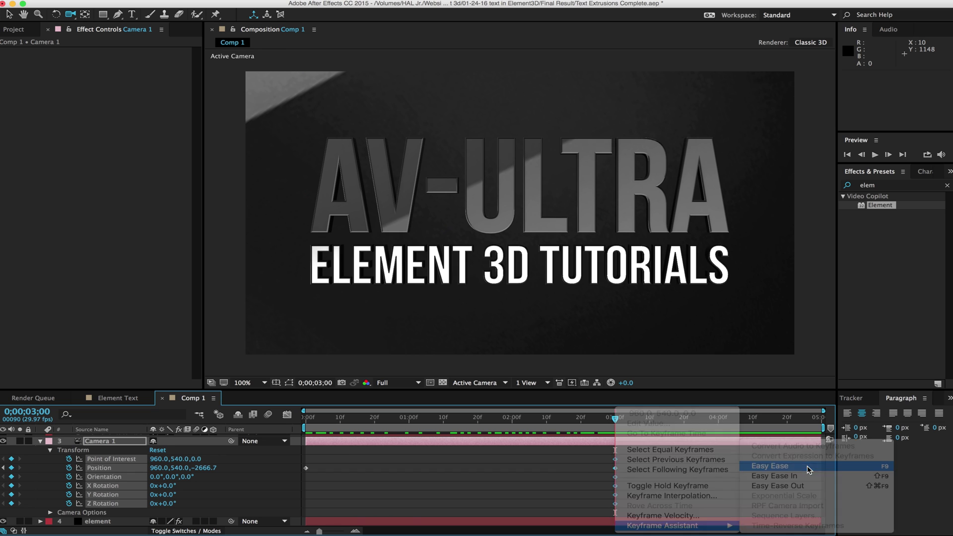
# Preview the camera move from just before 3 seconds and collapse Camera 1.
pyautogui.moveTo(610, 426); pyautogui.dragTo(586, 419)
pyautogui.press('space')
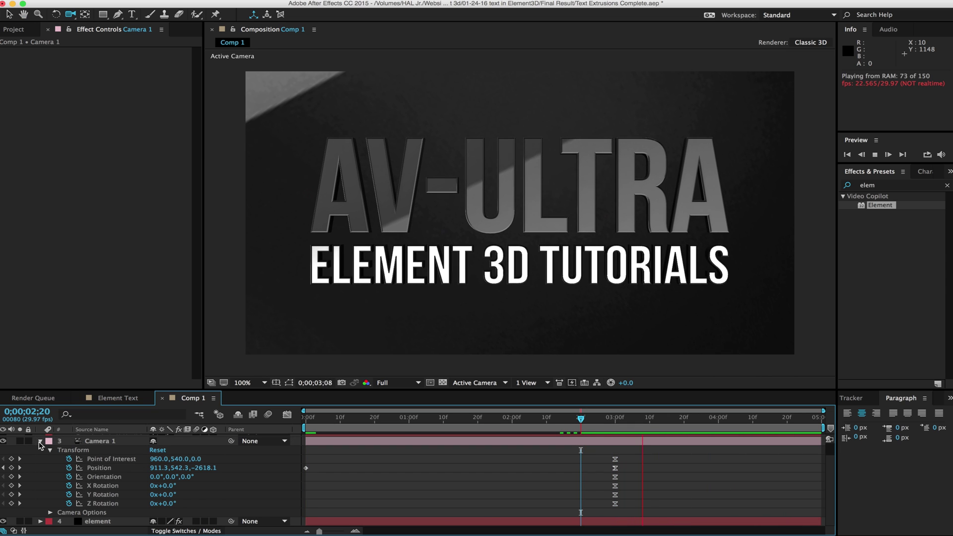
pyautogui.click(40, 441)
pyautogui.press('space')
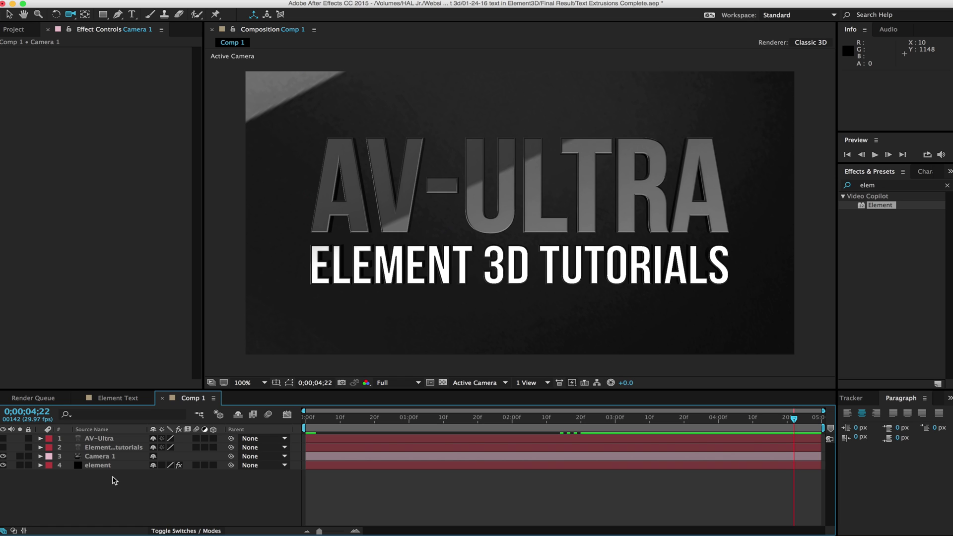
# Create a 3D Null 2 with a Position keyframe at the last frame, 4;29.
pyautogui.press('super+alt+shift+y')
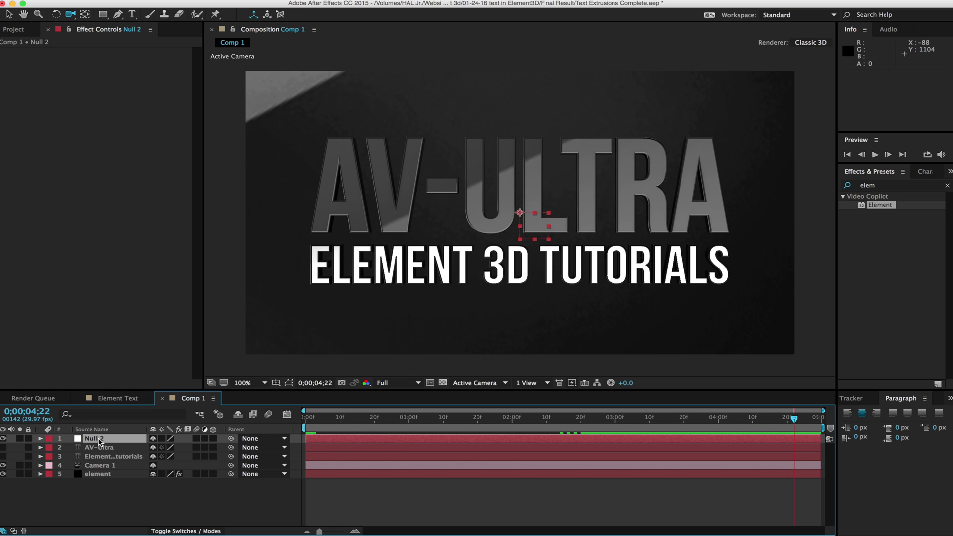
pyautogui.click(213, 439)
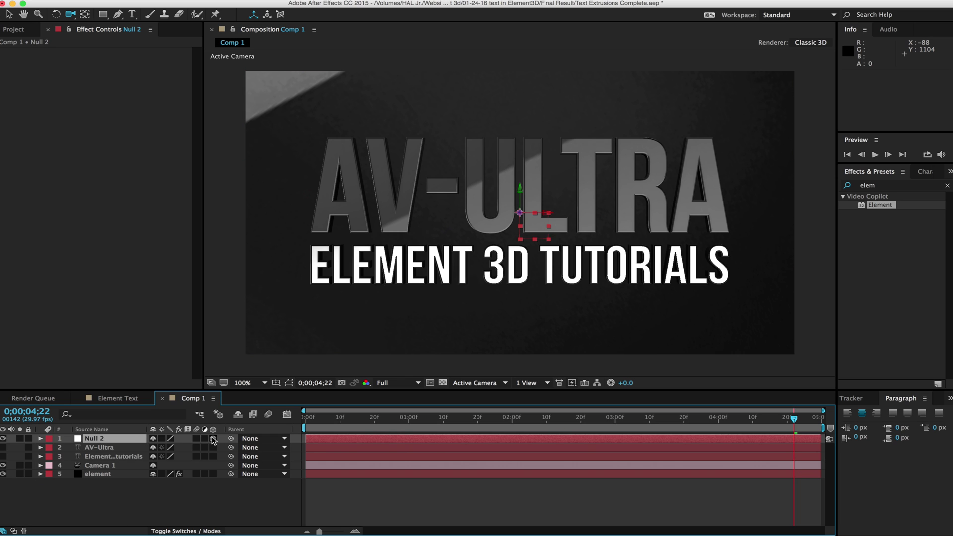
pyautogui.press('End')
pyautogui.press('p')
pyautogui.click(68, 448)
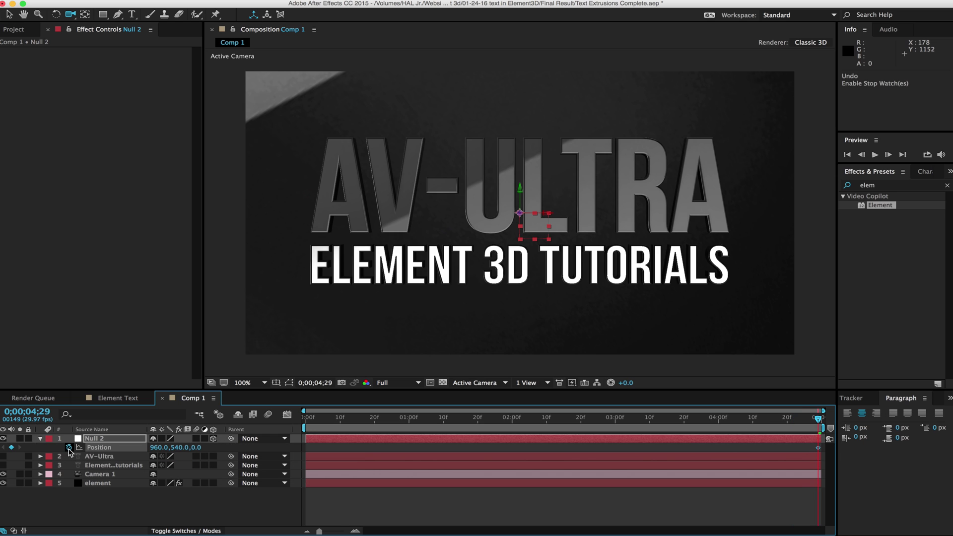
# Parent Camera 1 to Null 2 and set the null's Z position to -333.
pyautogui.click(123, 475)
pyautogui.moveTo(230, 475); pyautogui.dragTo(99, 441)
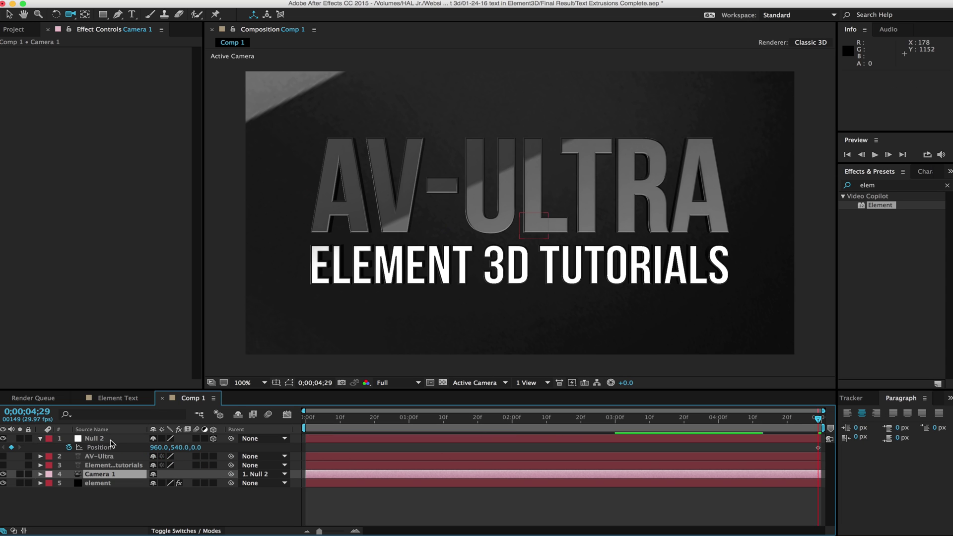
pyautogui.moveTo(198, 447); pyautogui.dragTo(40, 465)
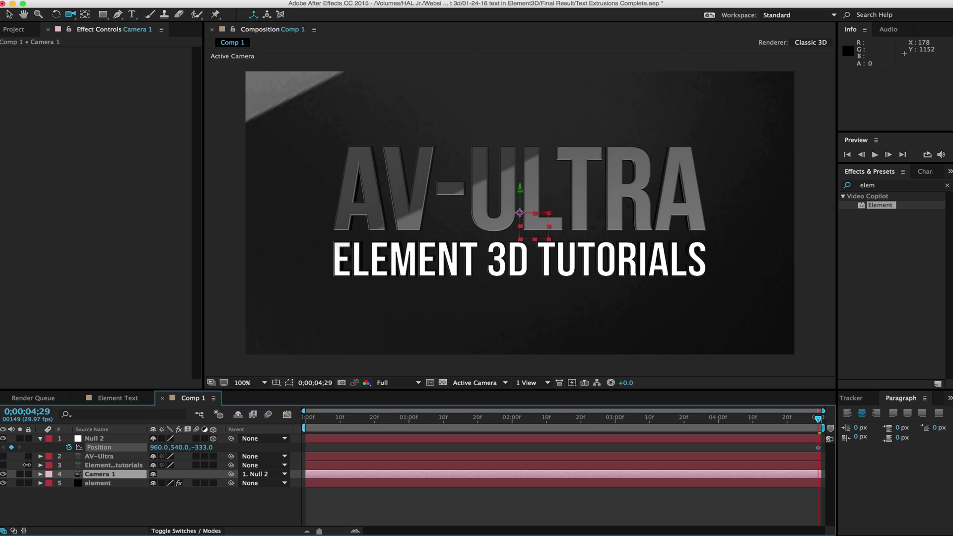
pyautogui.click(322, 438)
pyautogui.click(307, 417)
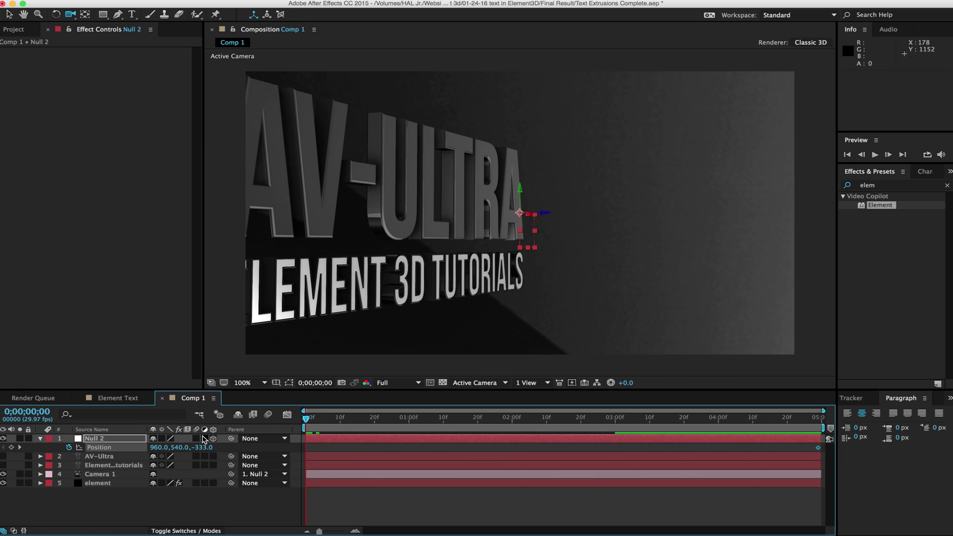
# Animate Null 2's Z position from -153 at frame 0 to -736 at 4;29.
pyautogui.moveTo(207, 448); pyautogui.dragTo(323, 458)
pyautogui.press('space')
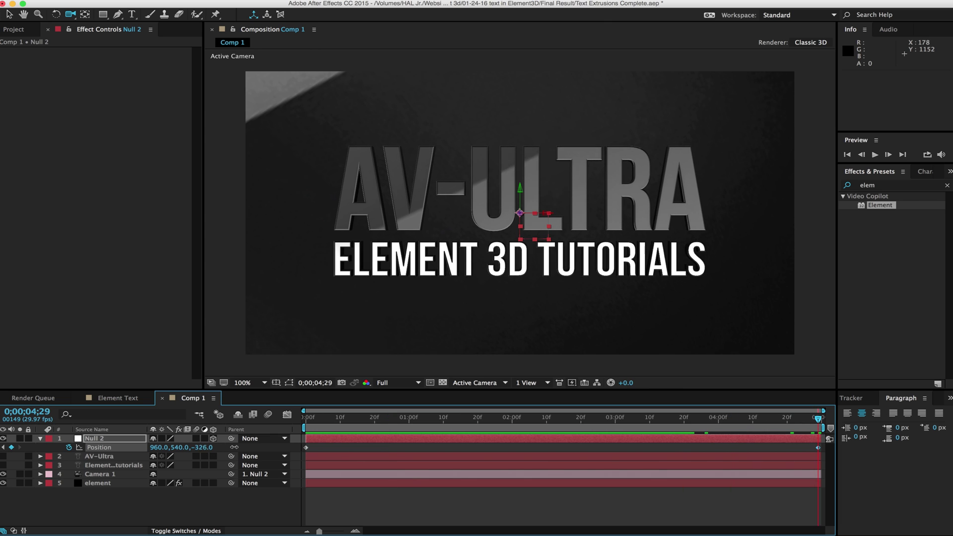
pyautogui.moveTo(209, 448); pyautogui.dragTo(169, 445)
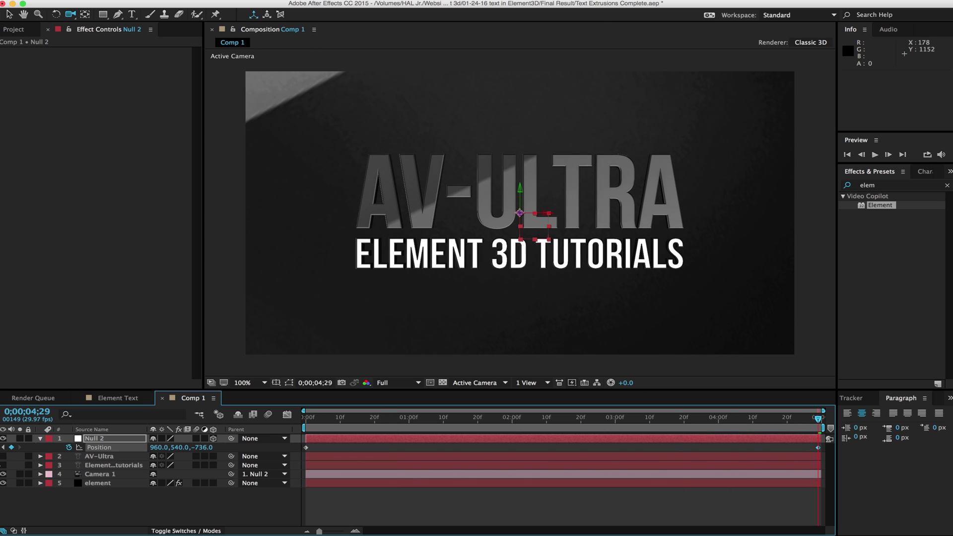
# Set the preview resolution to Quarter and play the animation from the start.
pyautogui.click(306, 418)
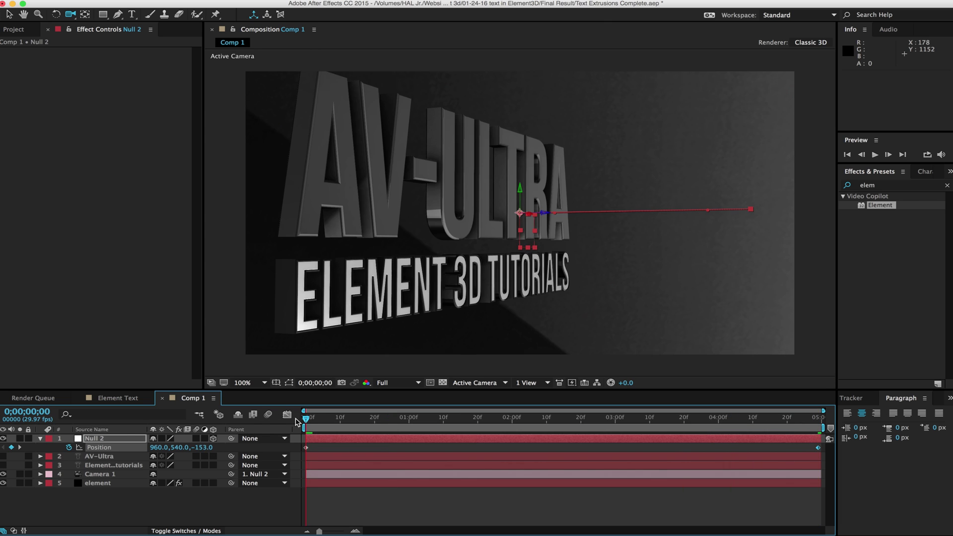
pyautogui.click(392, 383)
pyautogui.click(395, 439)
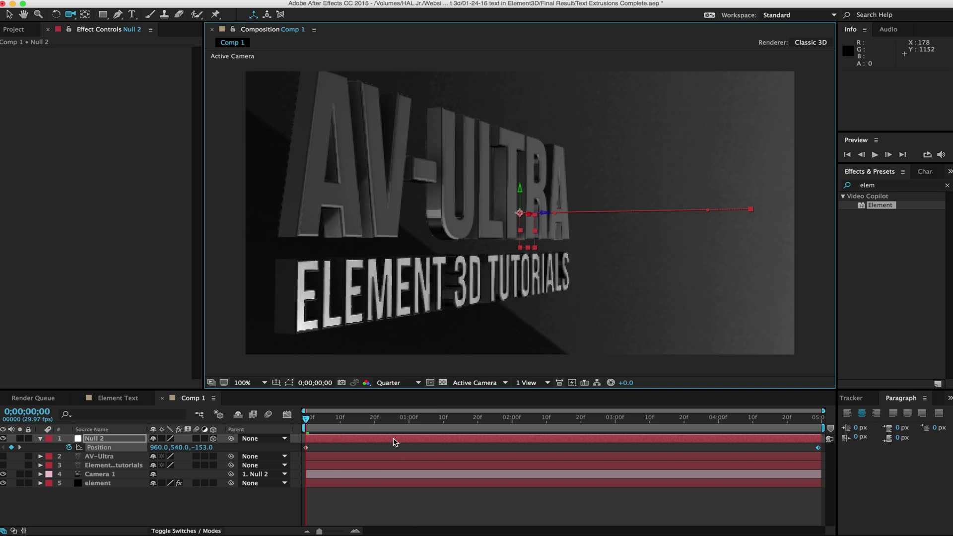
pyautogui.press('space')
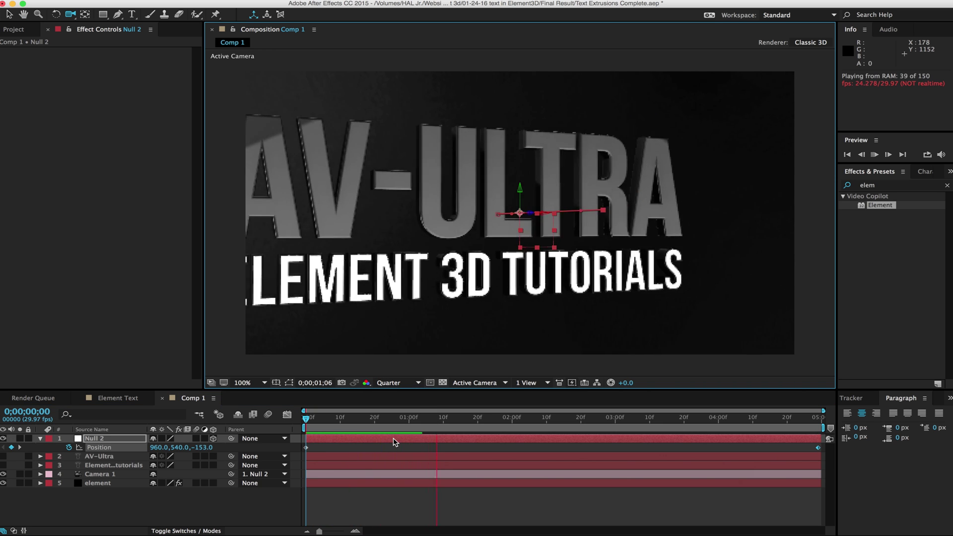